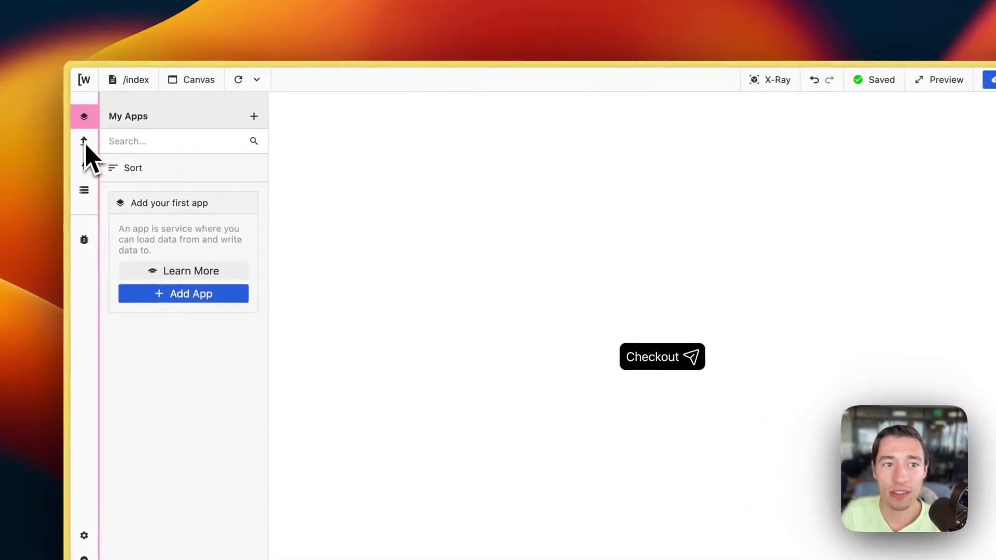
# - Dismiss the connected-apps list and bring up the still-empty Requests list
pyautogui.click(129, 128)
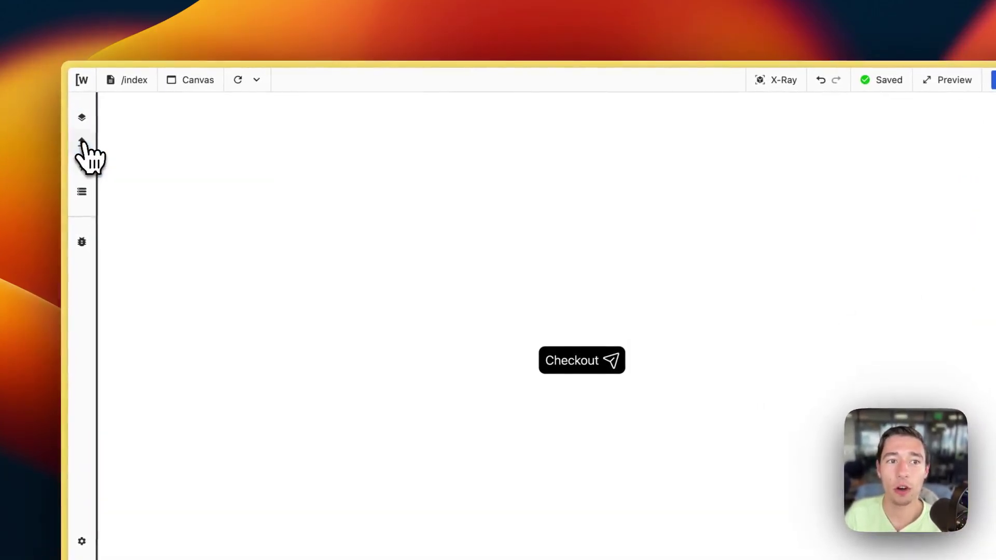
pyautogui.click(87, 146)
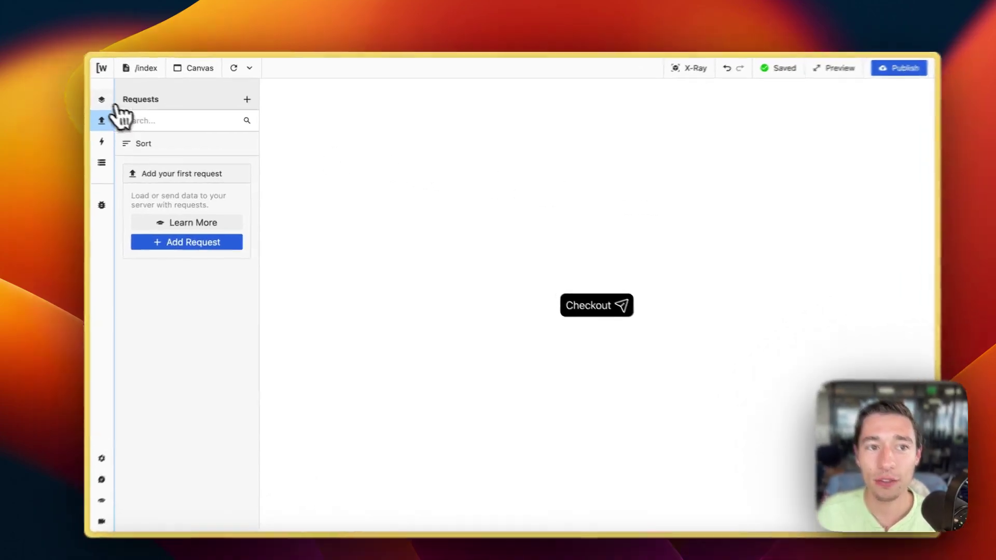
pyautogui.click(111, 104)
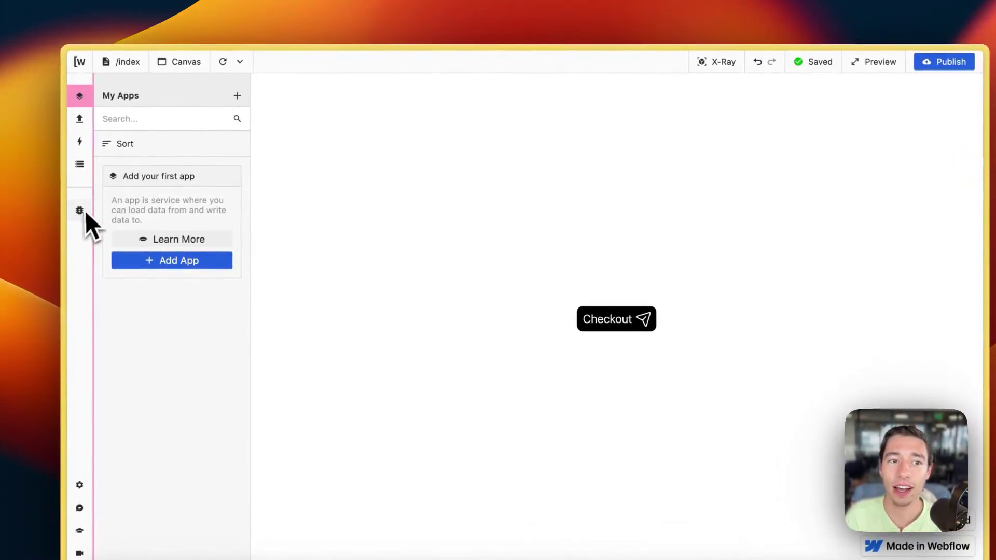
pyautogui.click(79, 165)
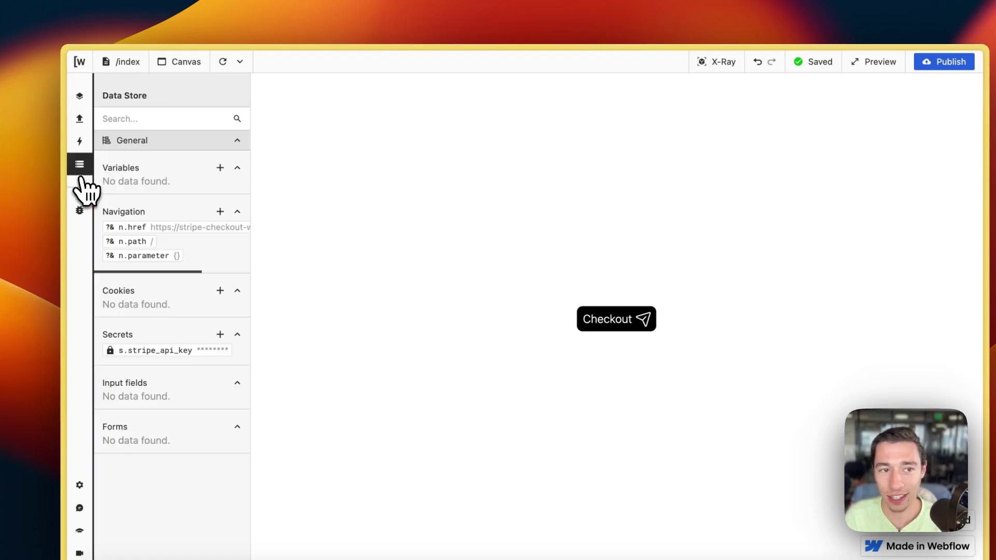
pyautogui.click(197, 352)
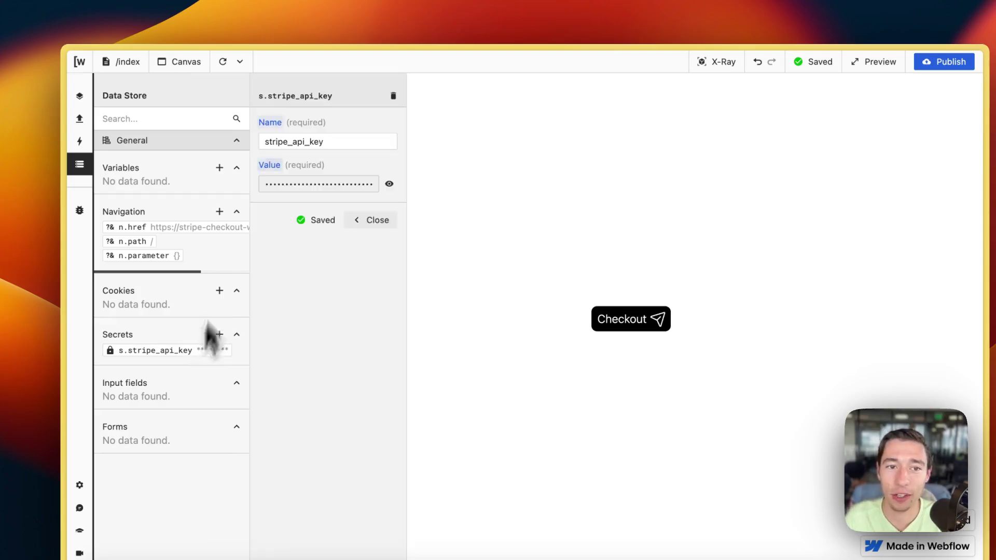
pyautogui.moveTo(333, 144); pyautogui.dragTo(268, 148)
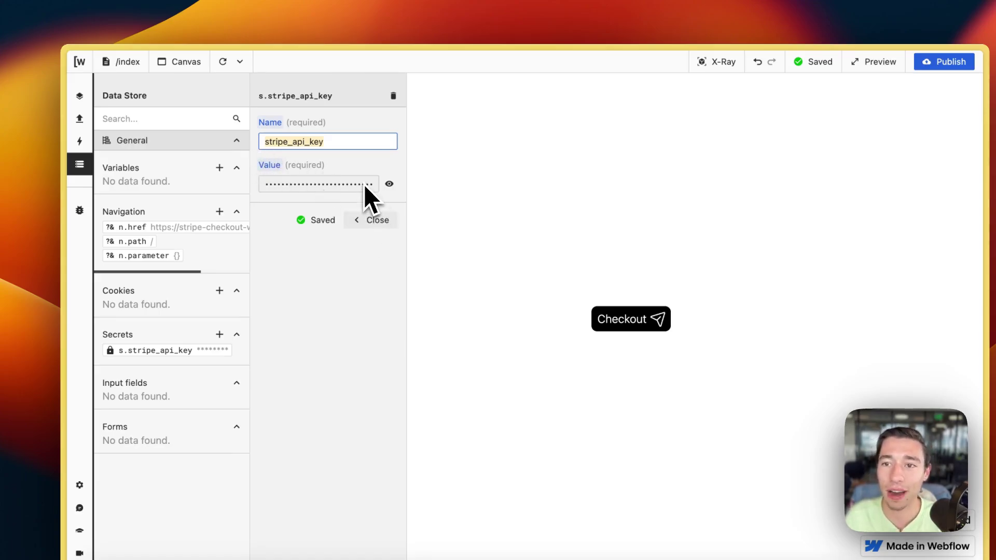
pyautogui.click(376, 220)
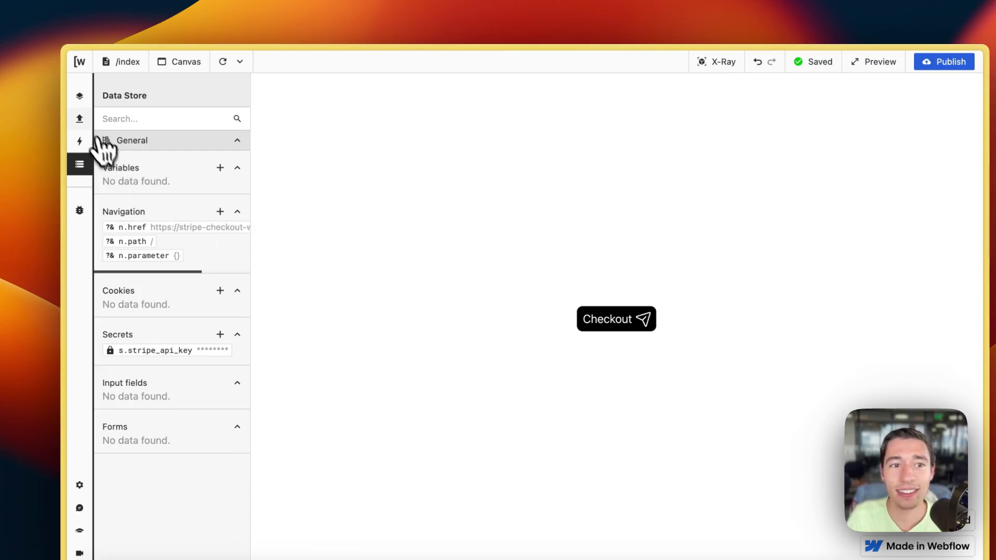
# - Add a REST app named Stripe whose Base URL function returns an empty string ""
pyautogui.click(79, 97)
pyautogui.click(237, 96)
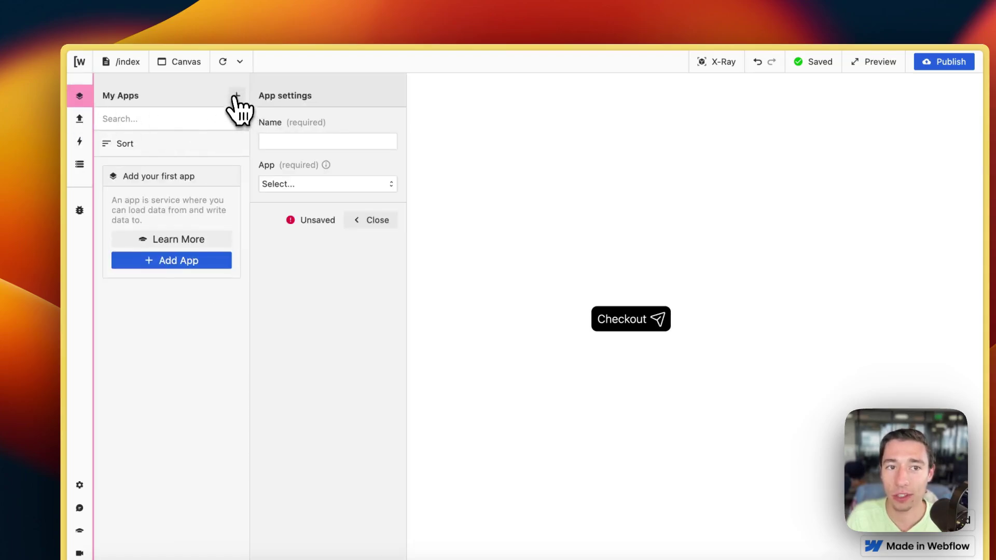
pyautogui.click(303, 141)
pyautogui.write('Str')
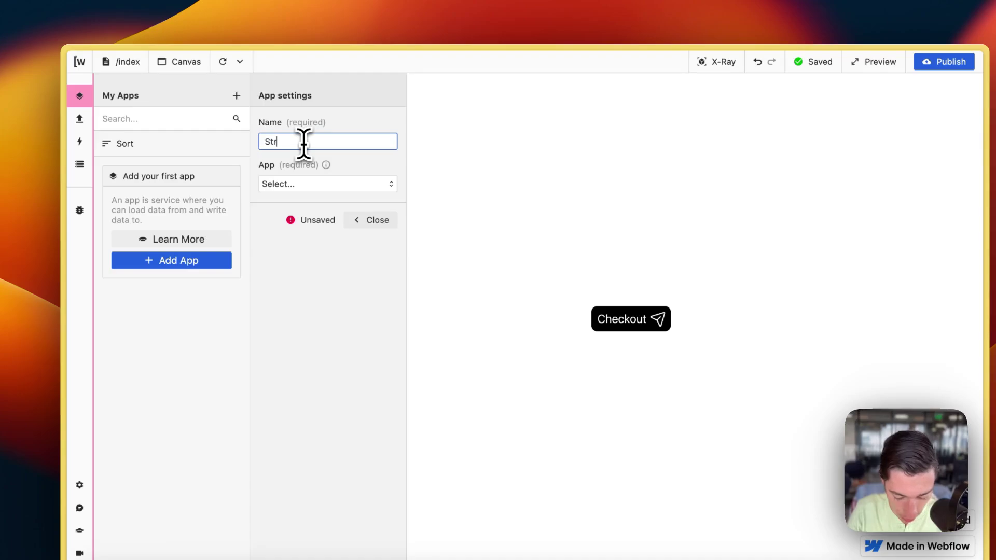
pyautogui.write('ipe')
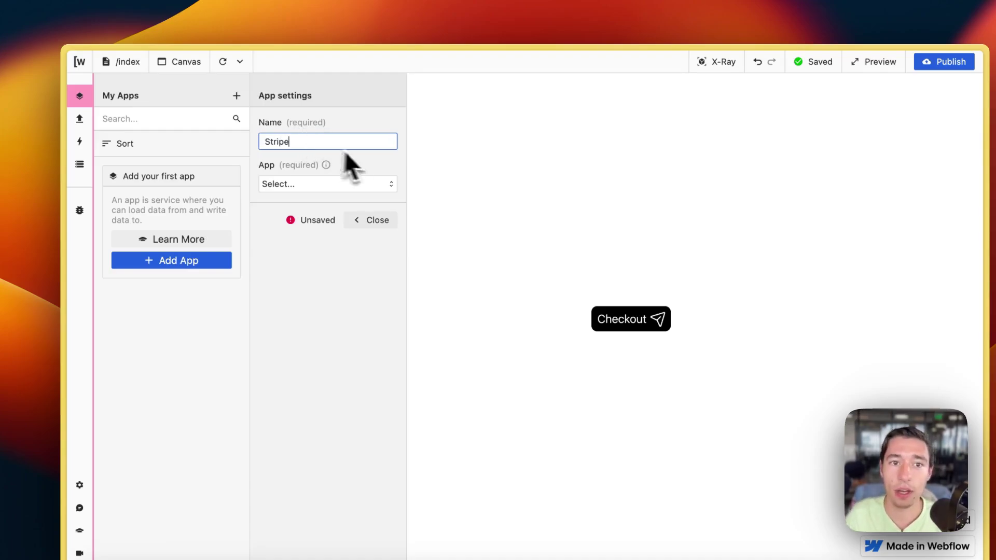
pyautogui.click(378, 185)
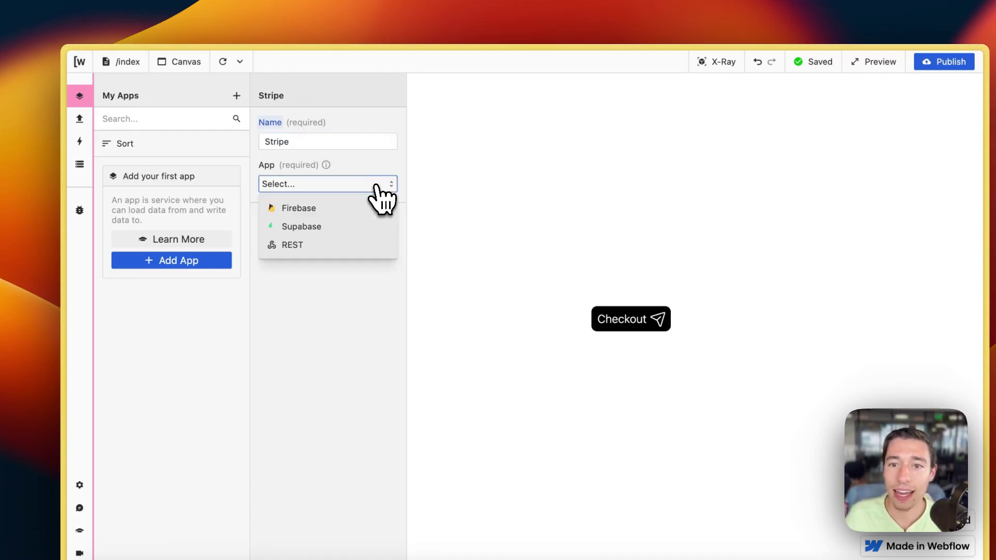
pyautogui.click(353, 248)
pyautogui.click(346, 256)
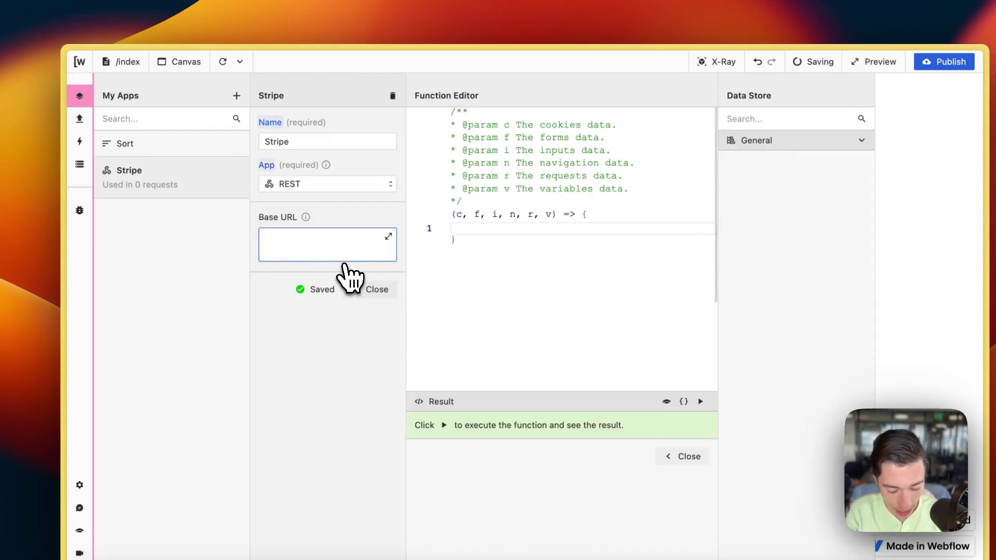
pyautogui.write('return ')
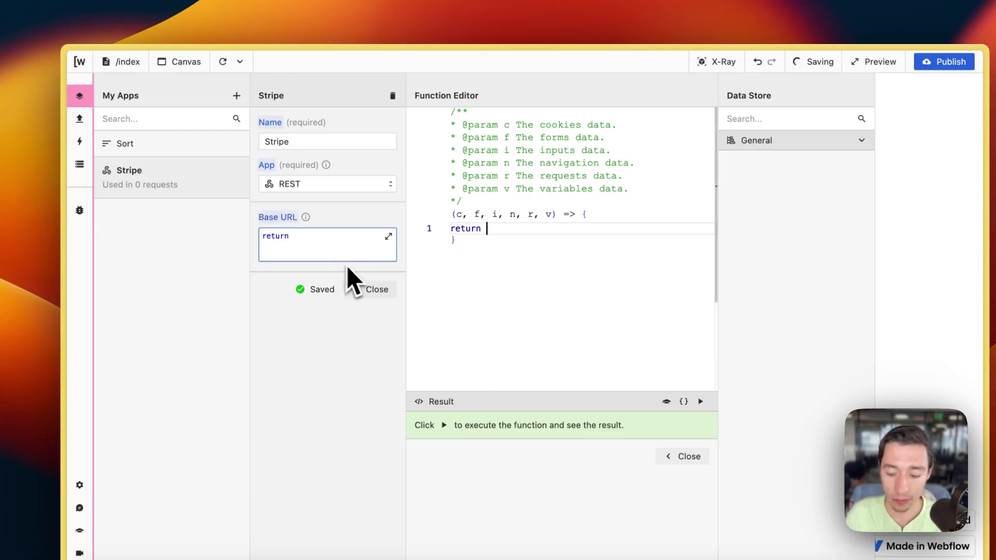
pyautogui.write('""')
pyautogui.moveTo(85, 266)
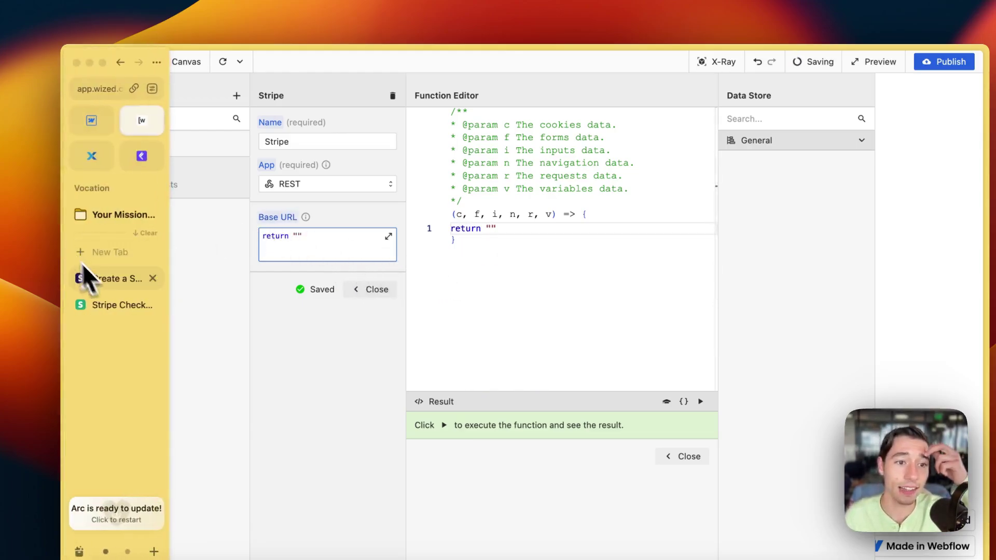
pyautogui.click(99, 302)
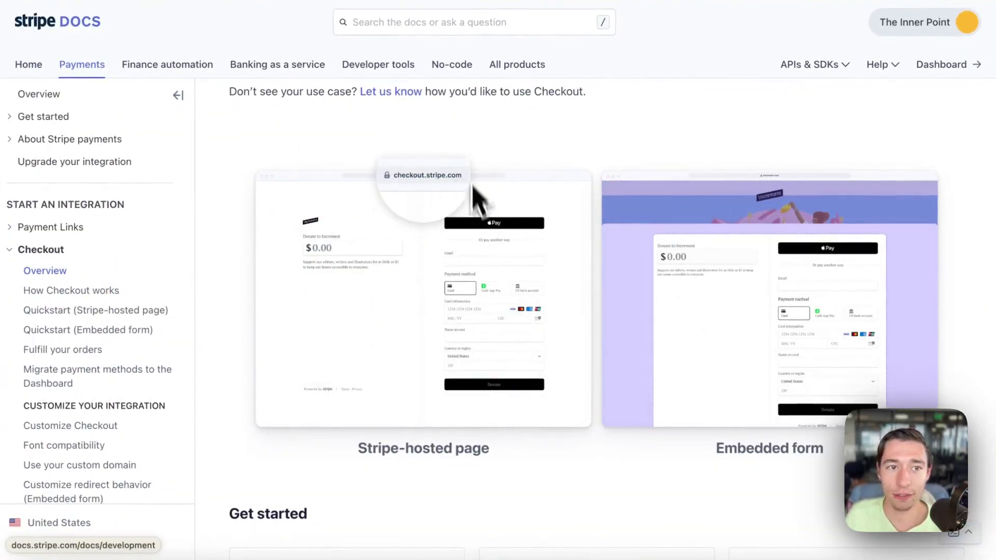
pyautogui.scroll(2, 433, 353)
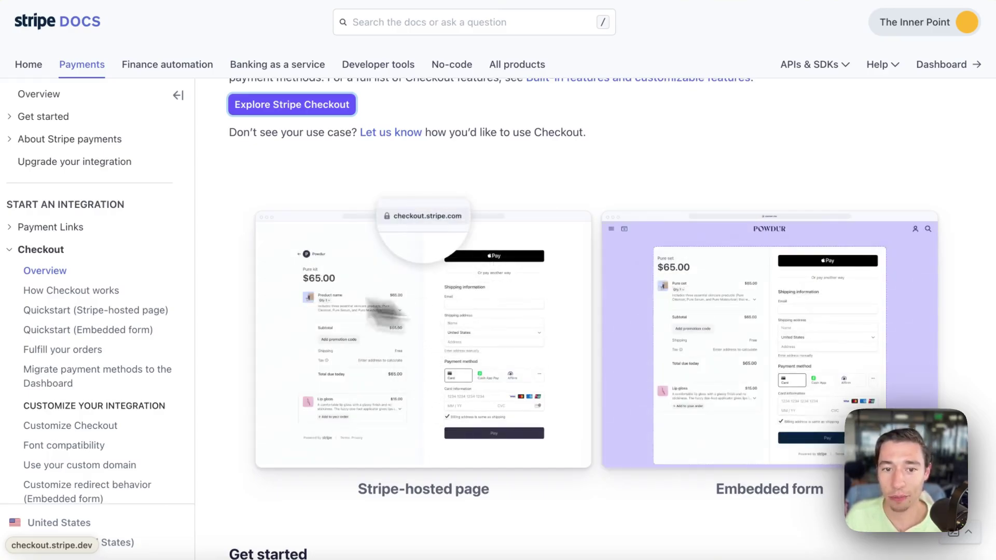
pyautogui.moveTo(80, 101)
pyautogui.click(44, 248)
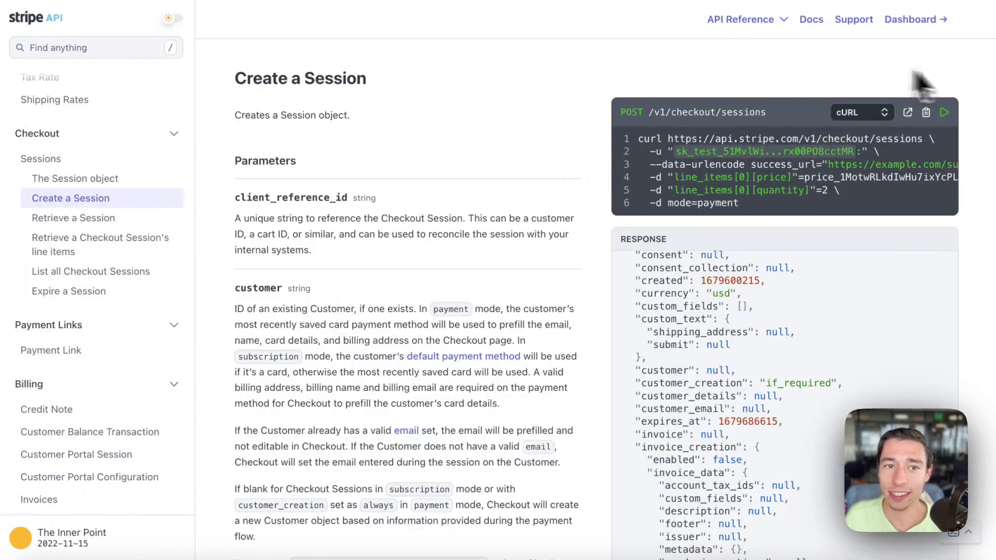
pyautogui.click(64, 159)
pyautogui.click(56, 139)
pyautogui.click(73, 136)
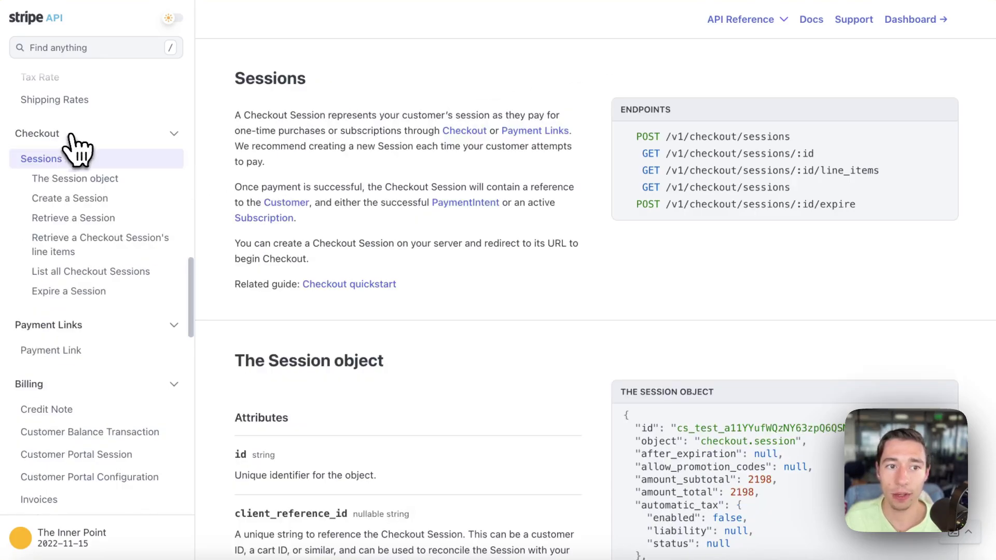
pyautogui.click(652, 140)
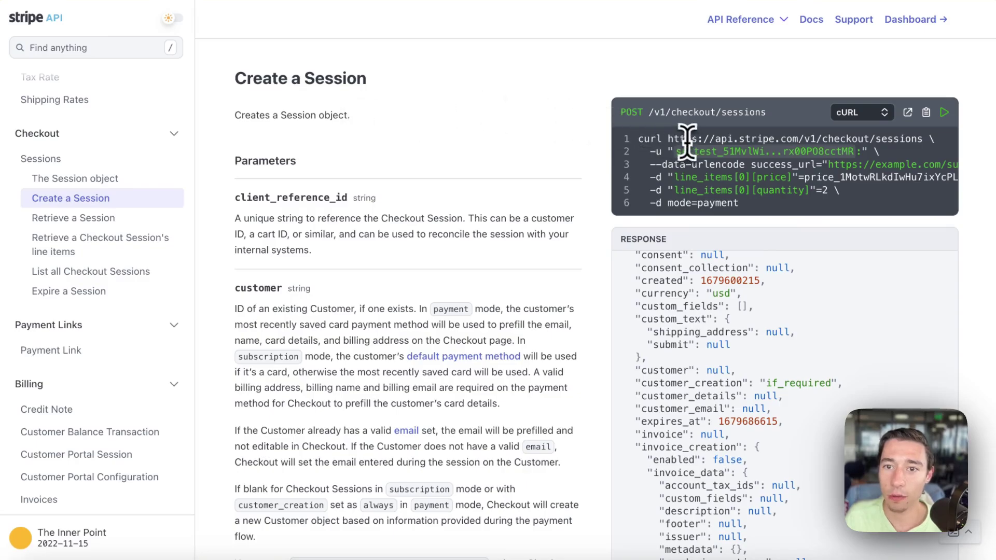
pyautogui.moveTo(666, 139); pyautogui.dragTo(919, 138)
pyautogui.press('super+c')
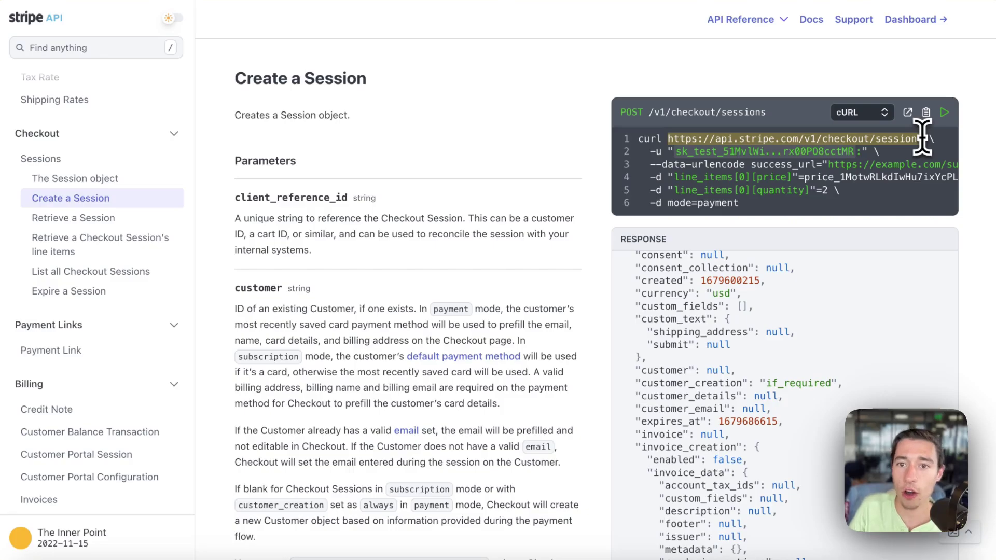
pyautogui.moveTo(4, 83)
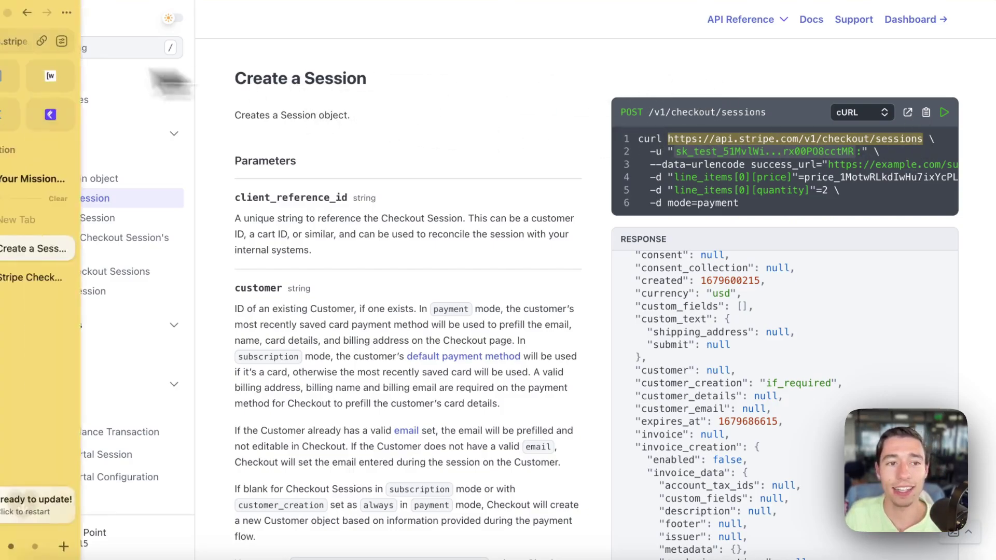
pyautogui.click(78, 76)
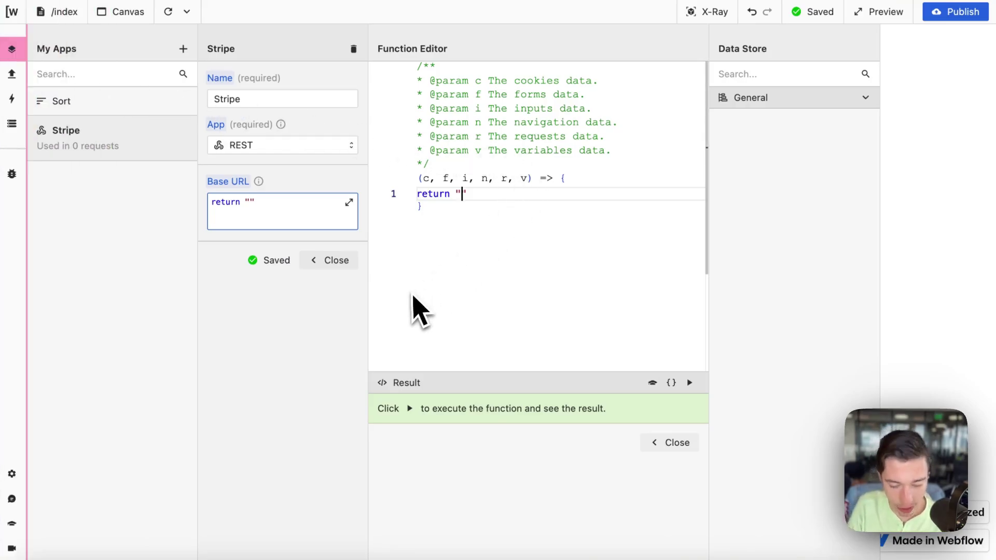
pyautogui.press('super+v')
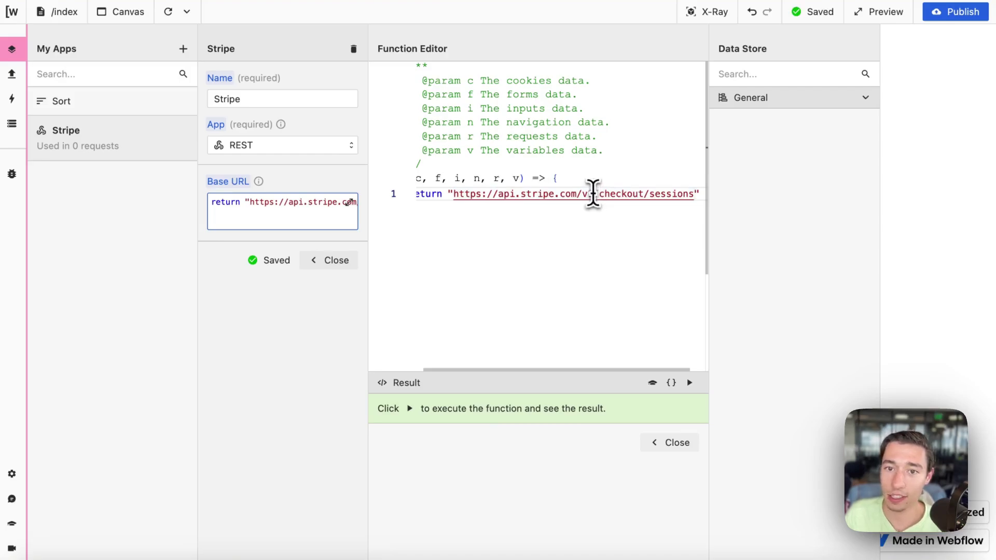
pyautogui.moveTo(595, 194); pyautogui.dragTo(693, 196)
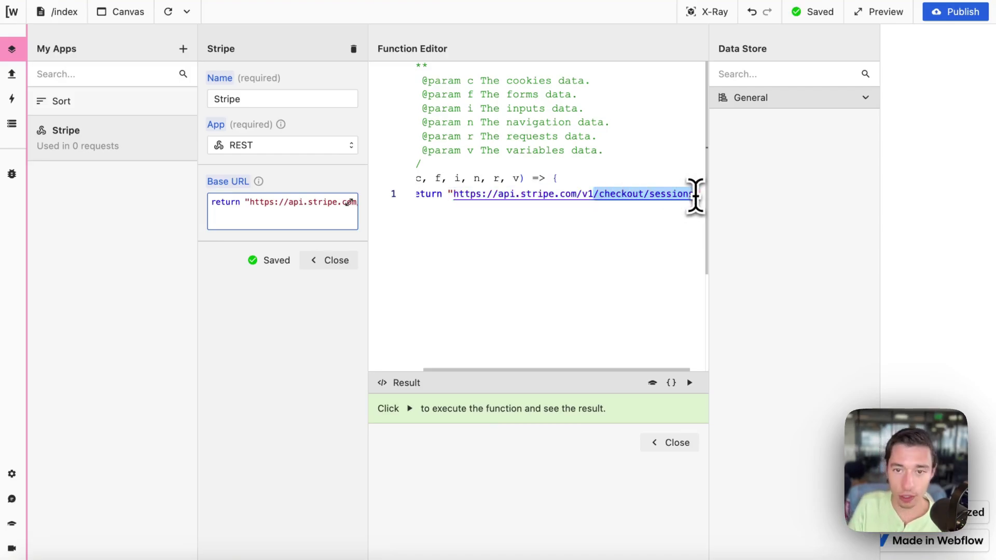
pyautogui.press('BackSpace')
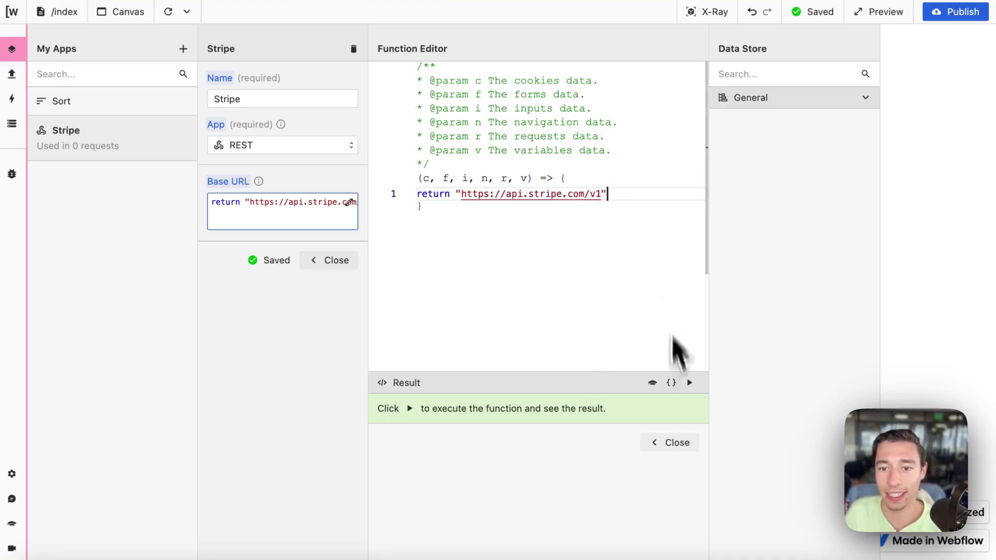
pyautogui.click(679, 447)
pyautogui.click(330, 263)
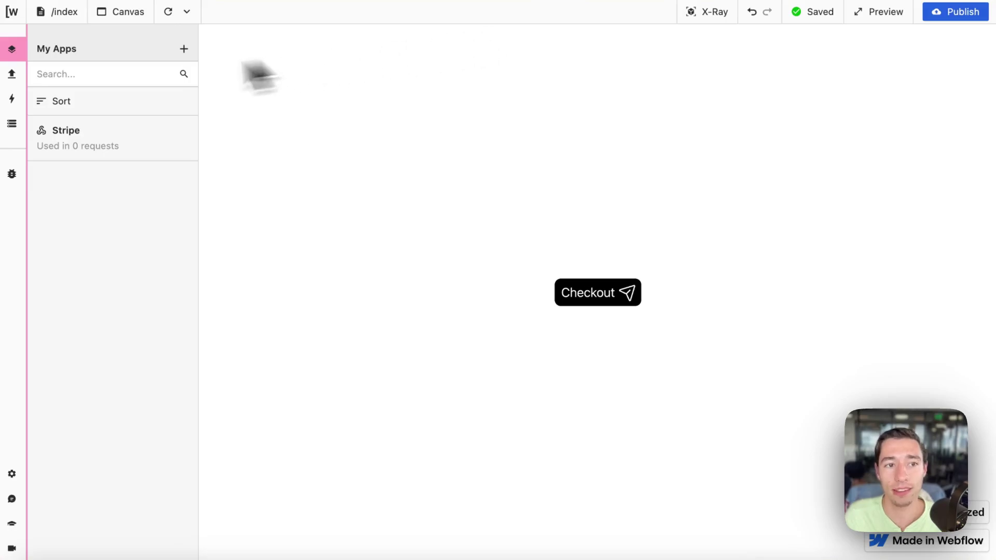
# - Add a new request named create_session that uses the Stripe app
pyautogui.click(12, 76)
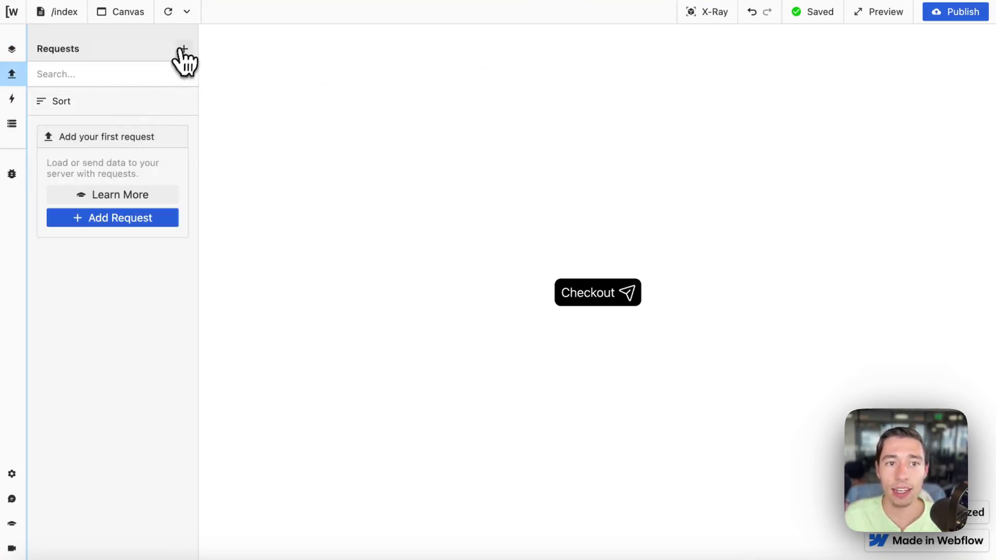
pyautogui.click(184, 49)
pyautogui.click(251, 98)
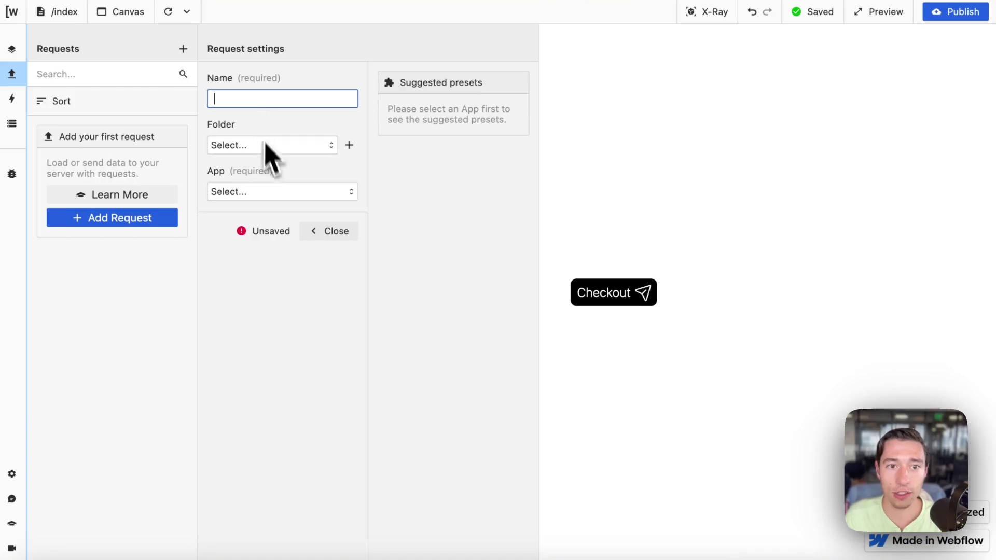
pyautogui.click(264, 192)
pyautogui.click(253, 127)
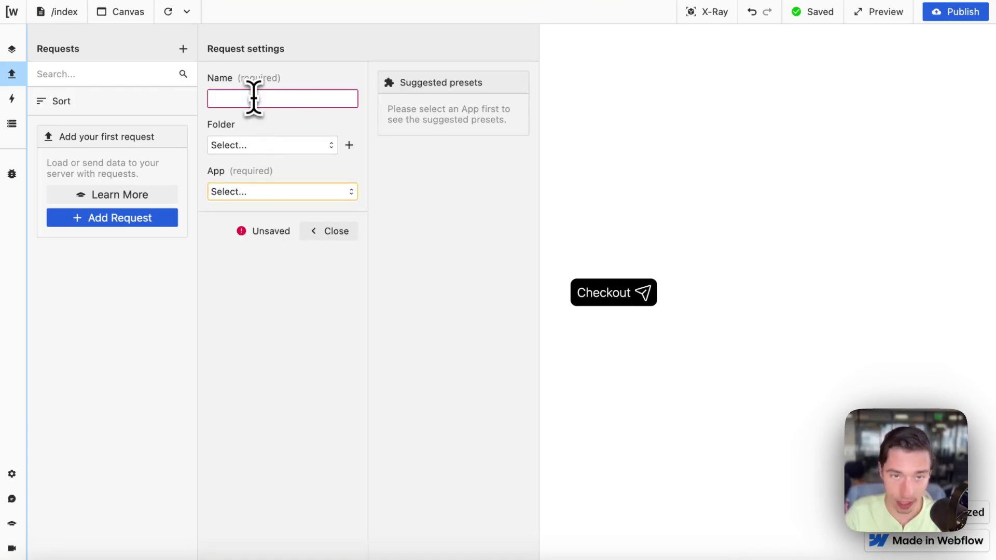
pyautogui.click(254, 98)
pyautogui.write('create')
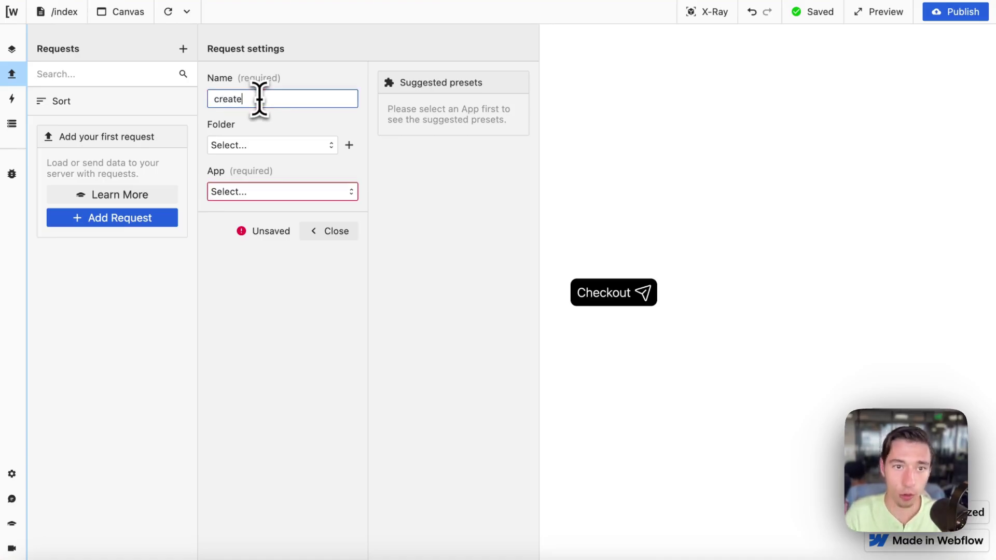
pyautogui.write('-session')
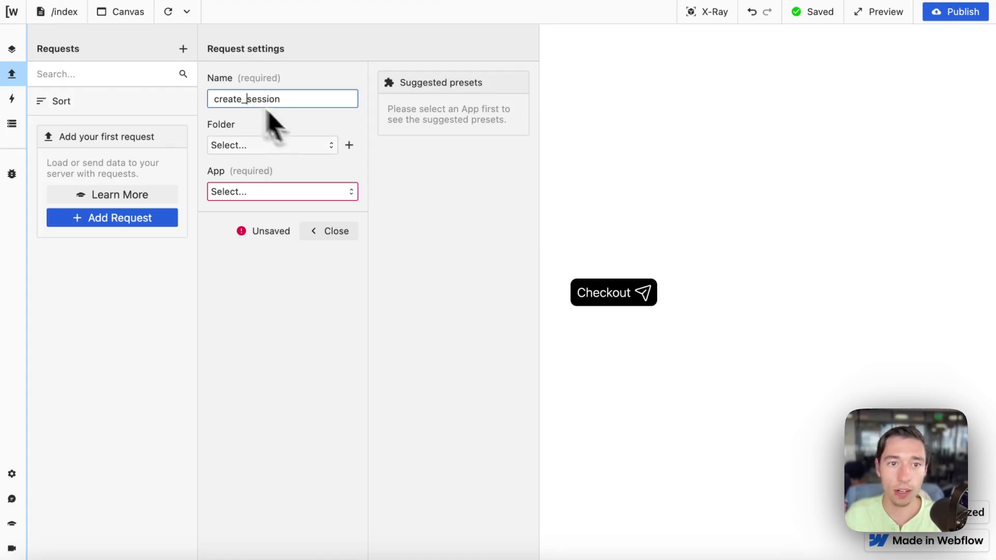
pyautogui.click(285, 193)
pyautogui.click(267, 220)
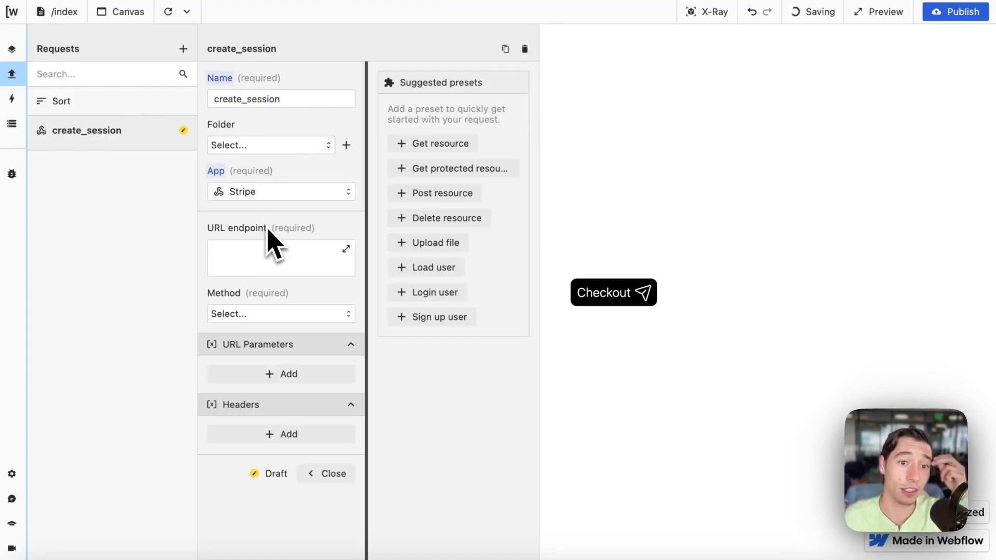
# - Set the request's URL endpoint to return "/checkout/sessions"
pyautogui.click(281, 265)
pyautogui.write('reques')
pyautogui.press('BackSpace')
pyautogui.press('BackSpace')
pyautogui.press('BackSpace')
pyautogui.press('BackSpace')
pyautogui.write('turn "/checkout/sessions"')
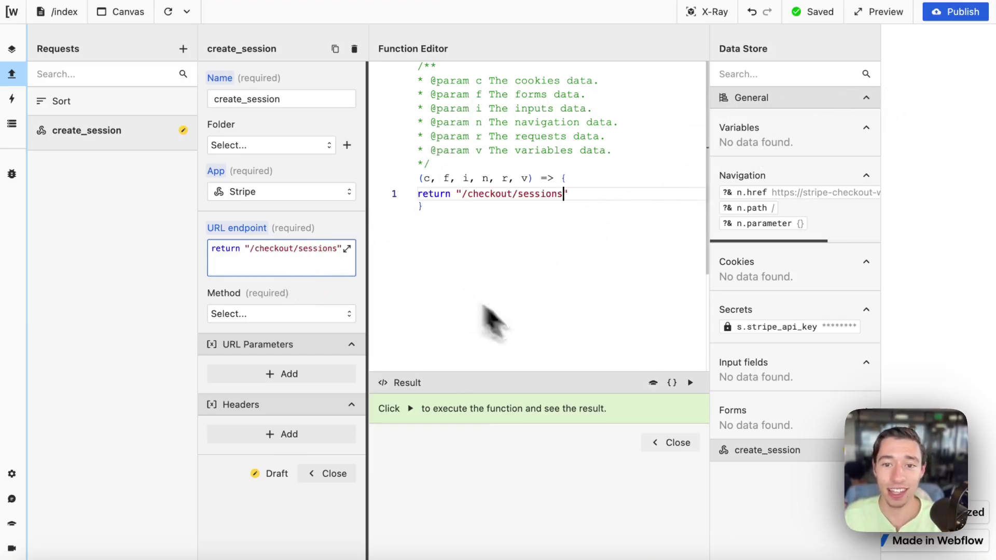
# - Check Stripe's reference, then set the create_session request's method to POST
pyautogui.click(673, 442)
pyautogui.click(289, 324)
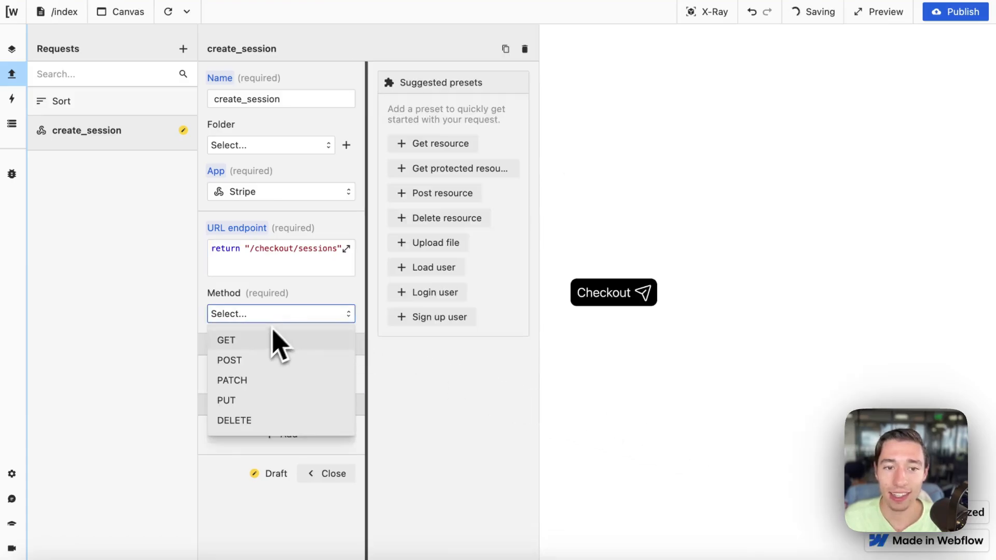
pyautogui.moveTo(19, 267)
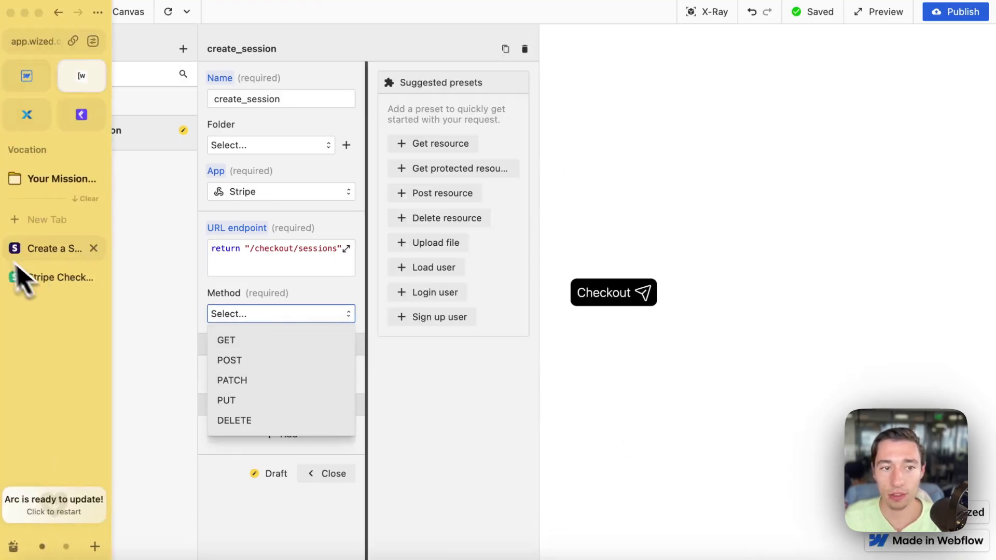
pyautogui.click(45, 251)
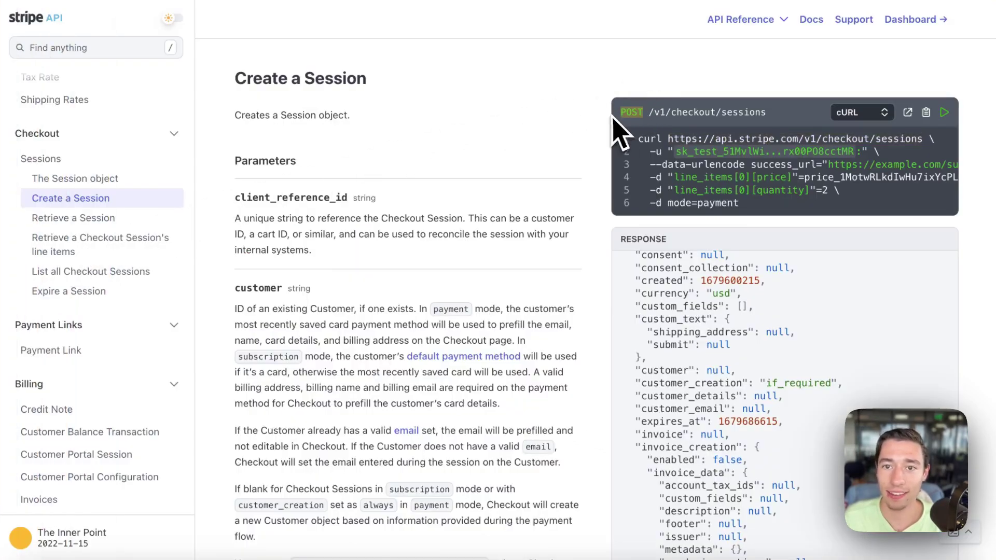
pyautogui.moveTo(16, 182)
pyautogui.click(73, 80)
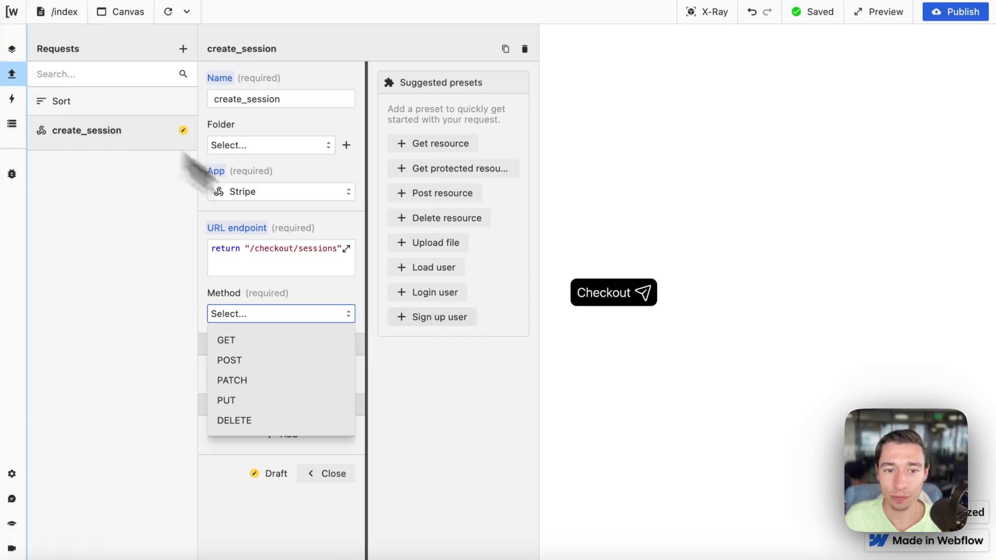
pyautogui.click(282, 361)
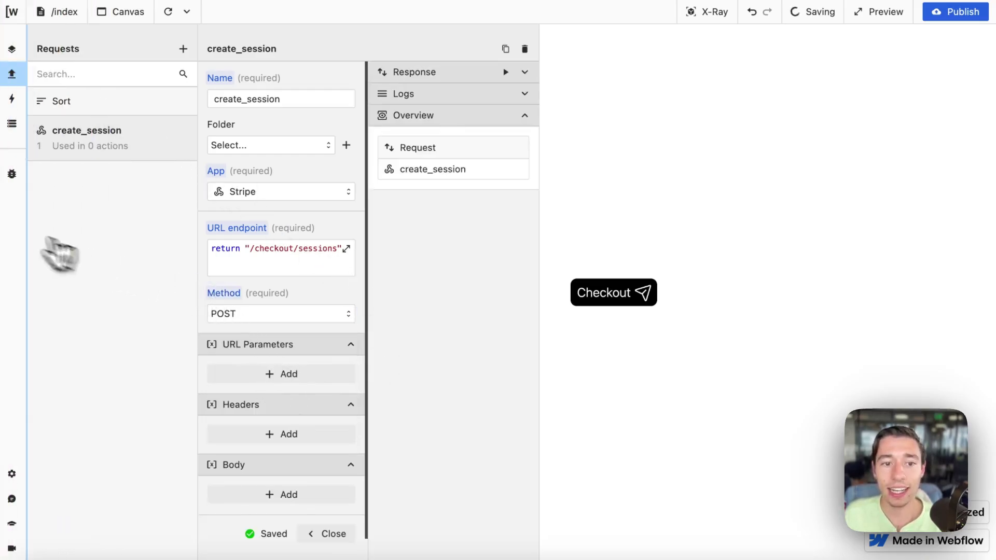
pyautogui.scroll(-2, 300, 391)
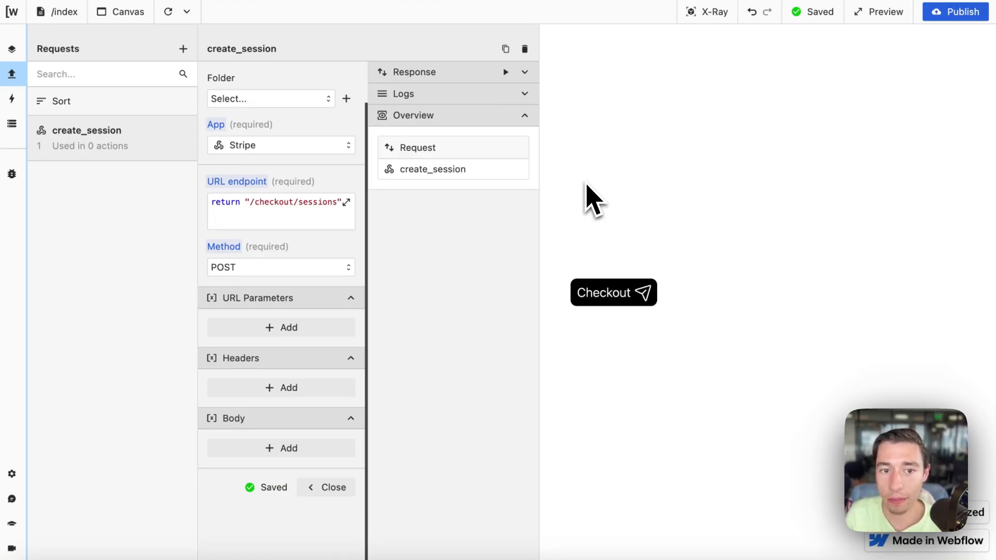
# - Add an Authorization header to create_session and begin its value function with return
pyautogui.click(262, 389)
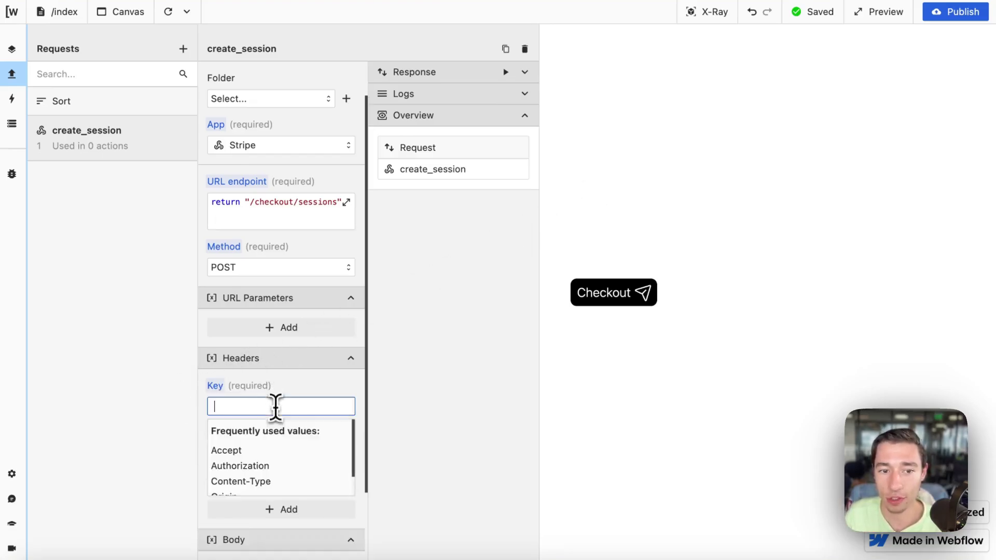
pyautogui.click(263, 466)
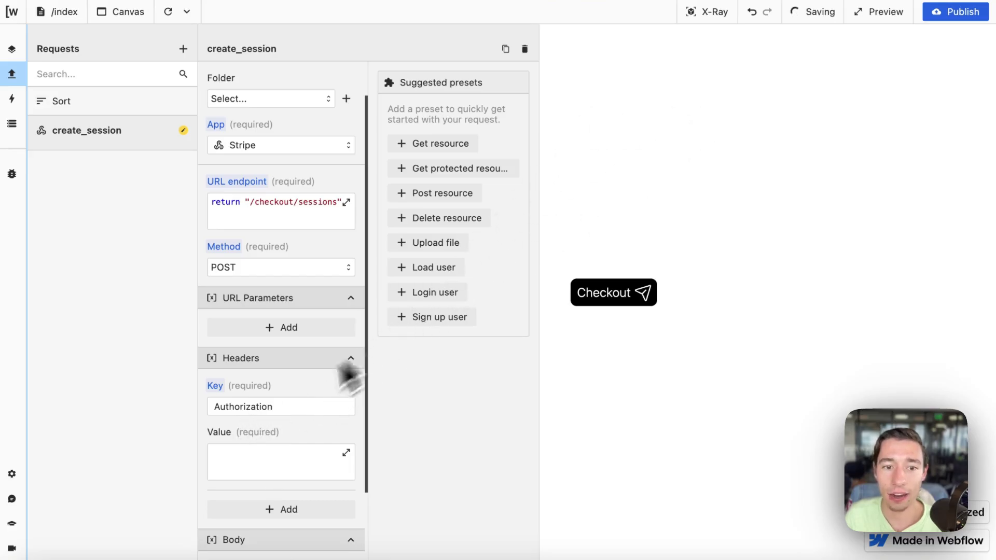
pyautogui.click(247, 466)
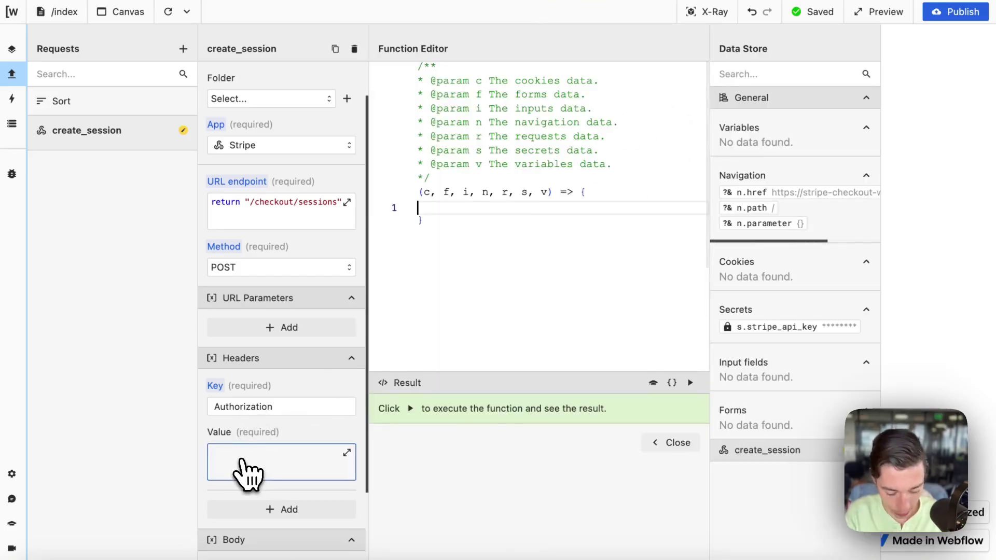
pyautogui.write('ret')
pyautogui.press('Return')
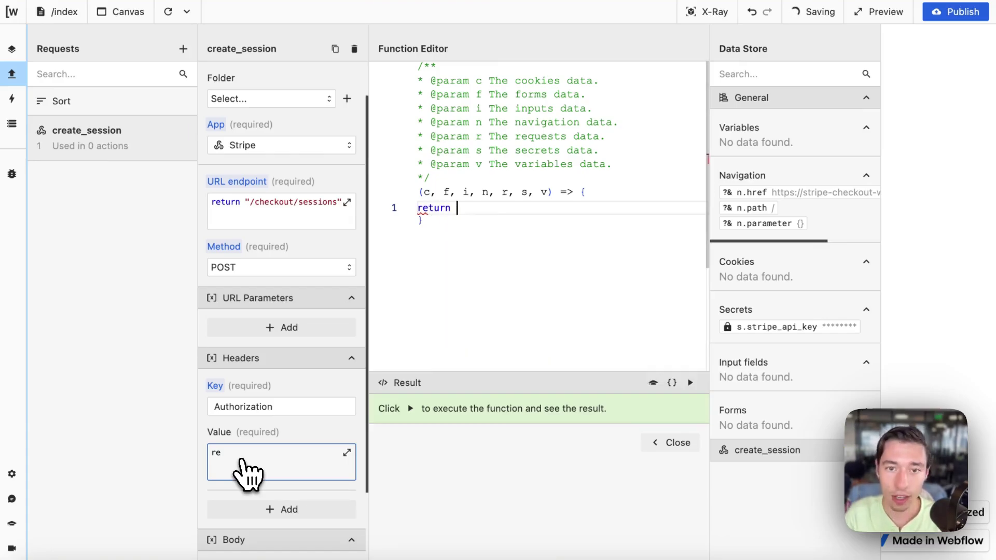
# - Look up the API key line in Stripe's Create a Session sample request
pyautogui.click(41, 278)
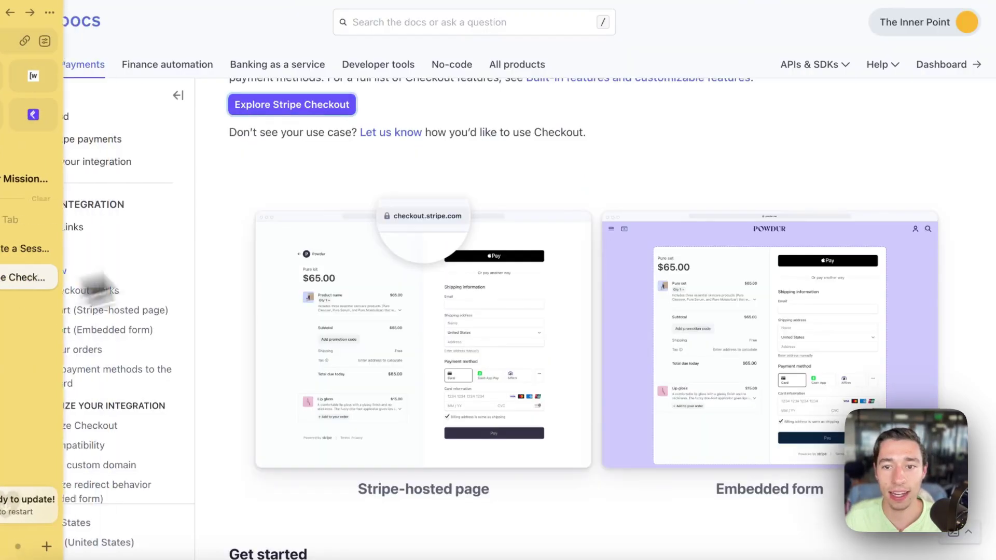
pyautogui.click(54, 252)
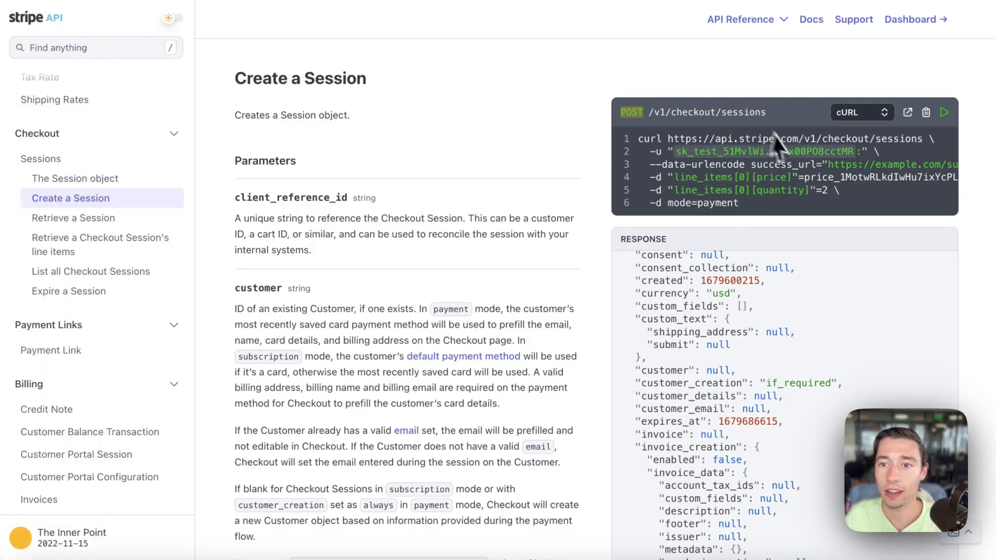
pyautogui.moveTo(894, 154); pyautogui.dragTo(629, 152)
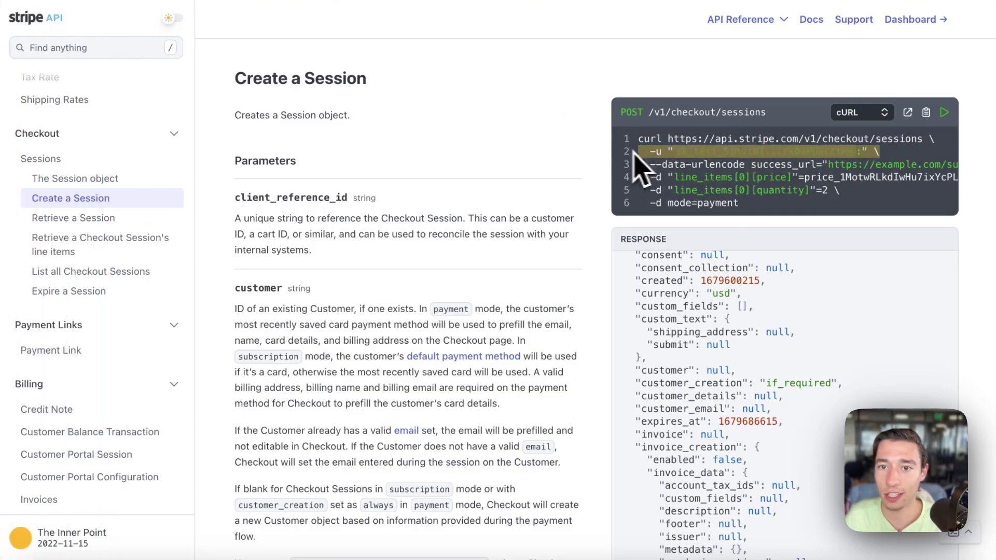
pyautogui.moveTo(697, 158)
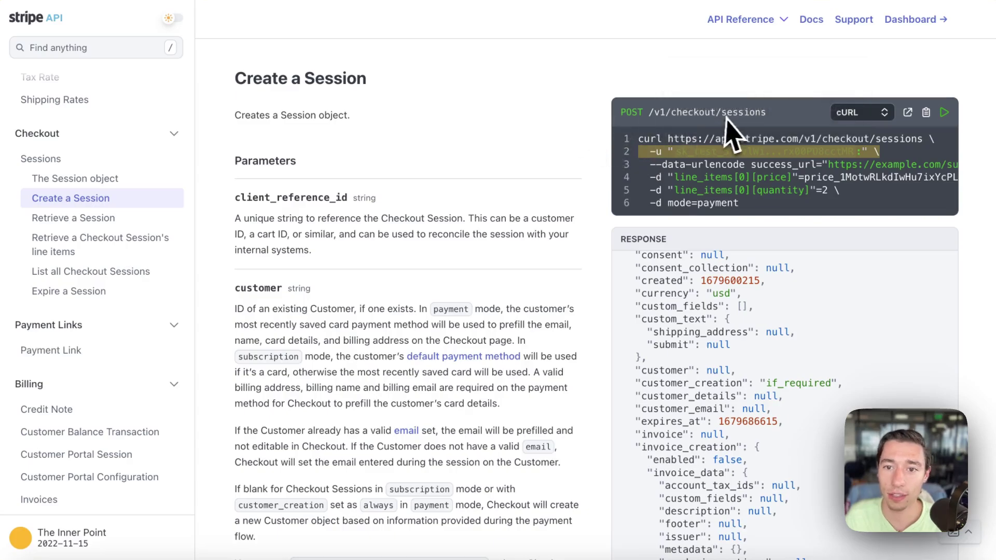
pyautogui.moveTo(39, 153)
pyautogui.click(82, 83)
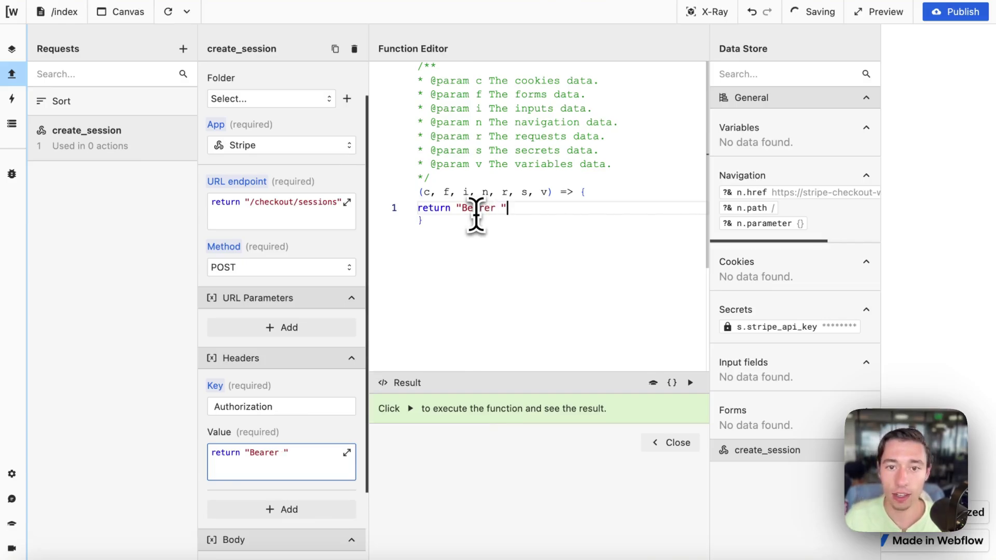
# - Complete the header value as "Bearer " + s.stripe_api_key and test its output
pyautogui.write('+')
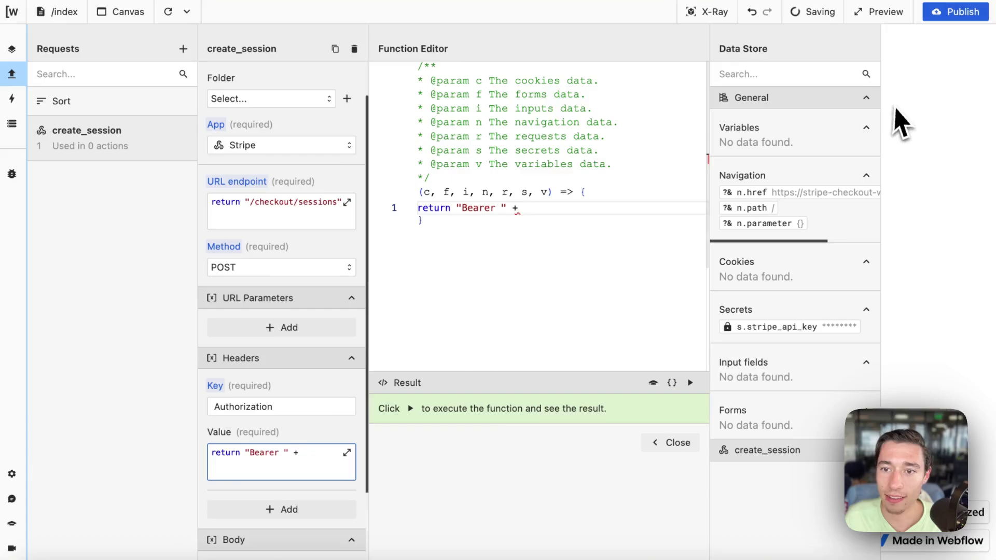
pyautogui.click(736, 327)
pyautogui.moveTo(519, 208); pyautogui.dragTo(717, 203)
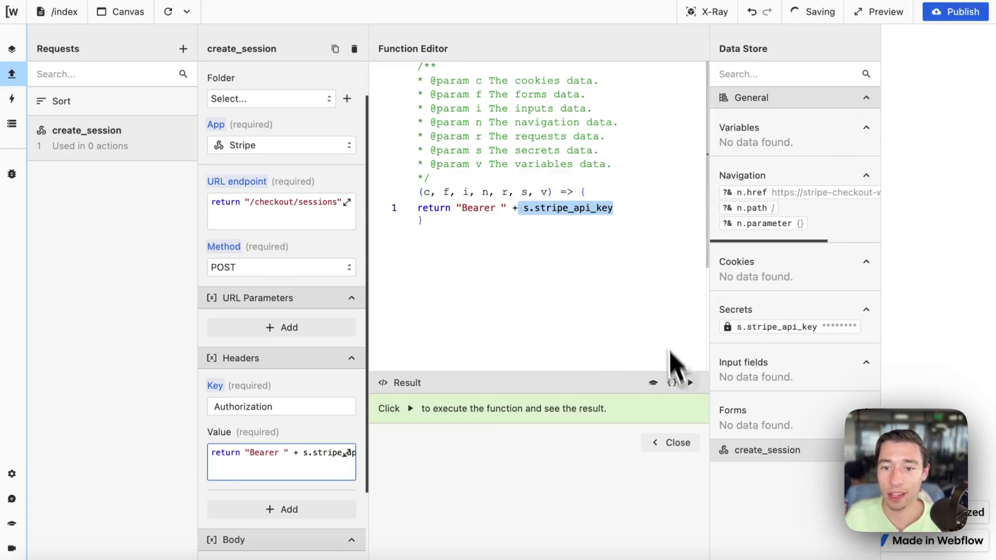
pyautogui.click(690, 383)
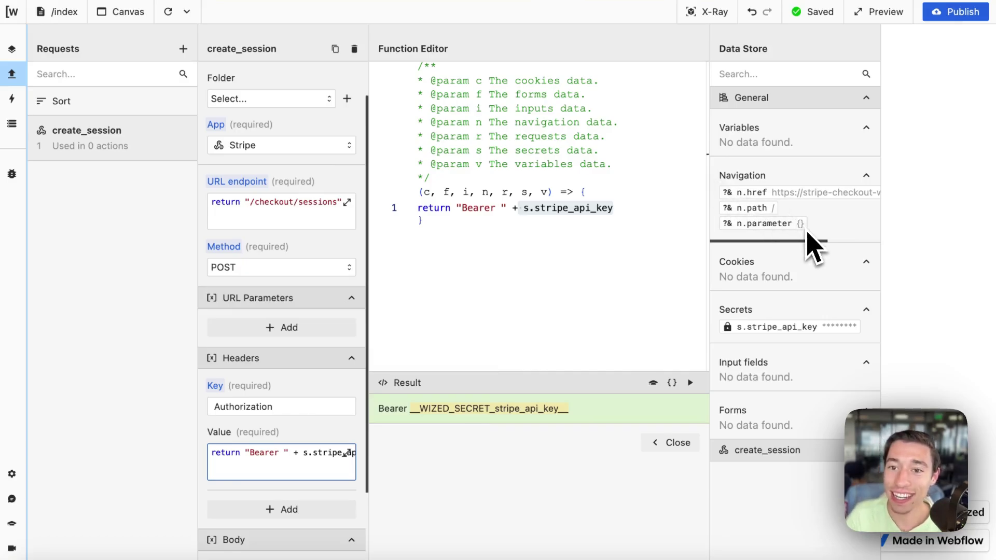
# - Test-run create_session, read the 400 missing success_url error, and add an empty URL parameter
pyautogui.click(674, 442)
pyautogui.scroll(-1, 295, 451)
pyautogui.scroll(-2, 289, 446)
pyautogui.click(525, 72)
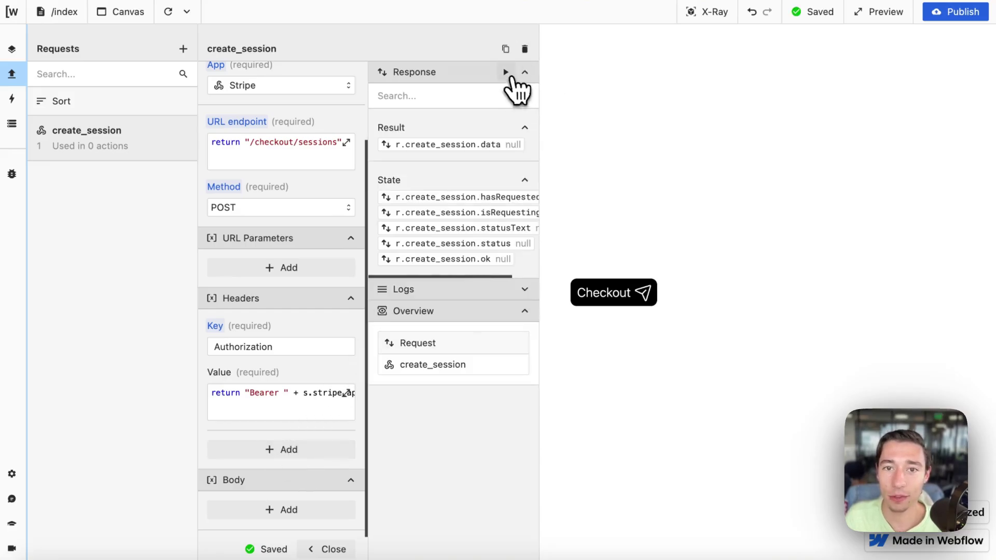
pyautogui.click(506, 73)
pyautogui.hscroll(5, 499, 170)
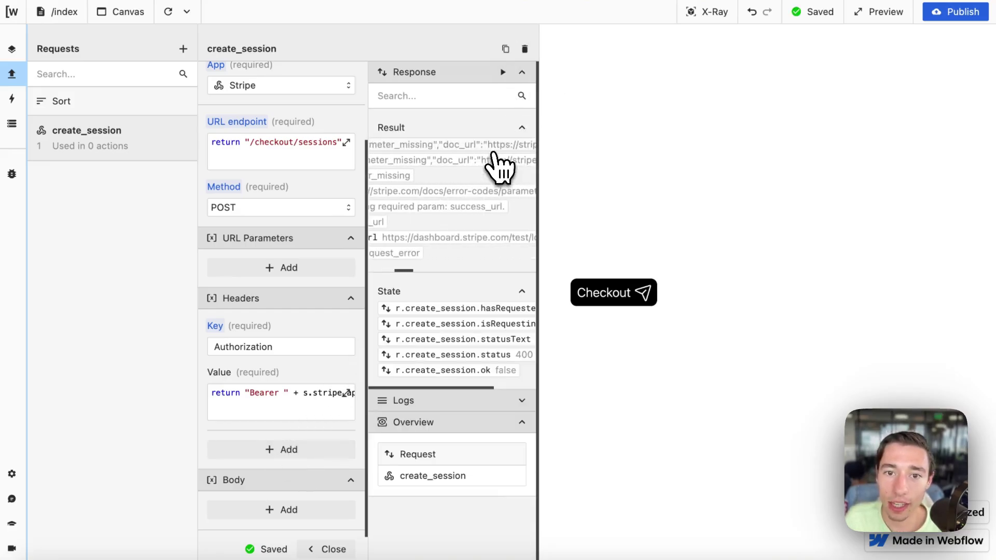
pyautogui.hscroll(6, 500, 170)
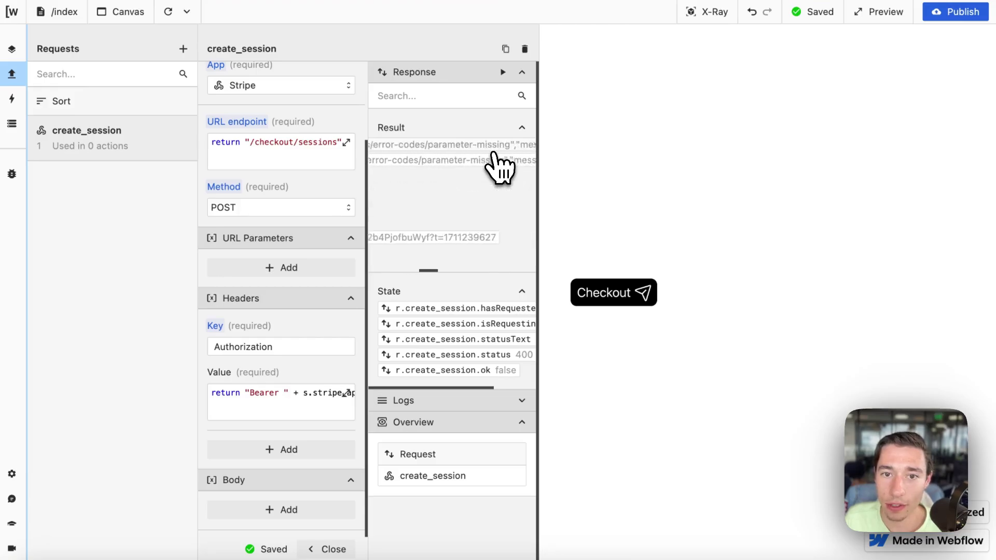
pyautogui.hscroll(-6, 500, 169)
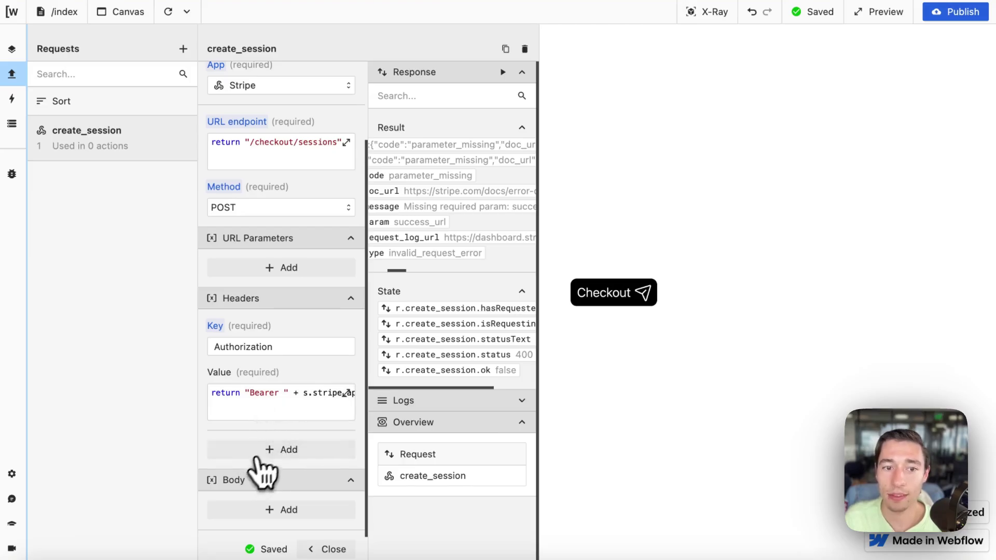
pyautogui.click(269, 267)
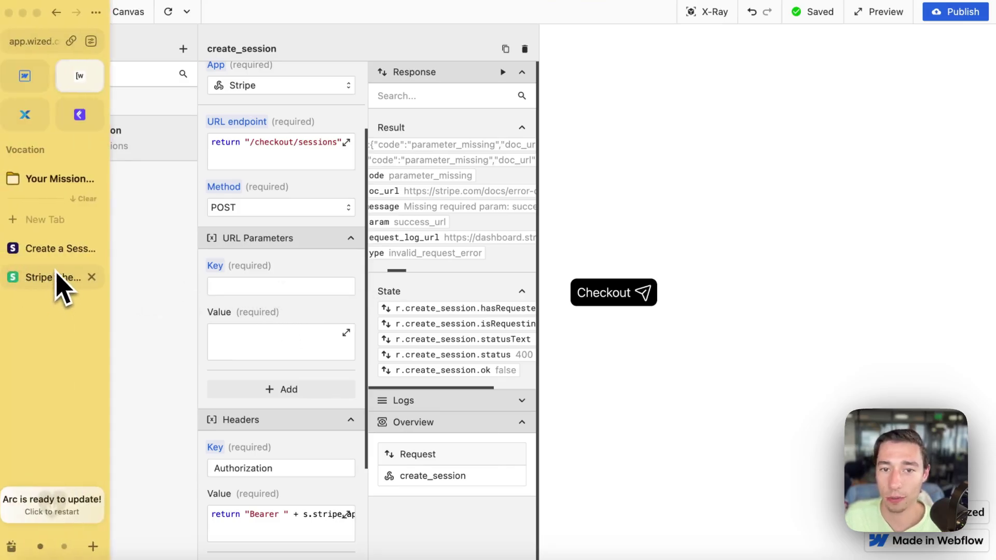
pyautogui.click(50, 278)
# - Bring up the Create a Session reference to read its parameters and cURL sample
pyautogui.click(48, 250)
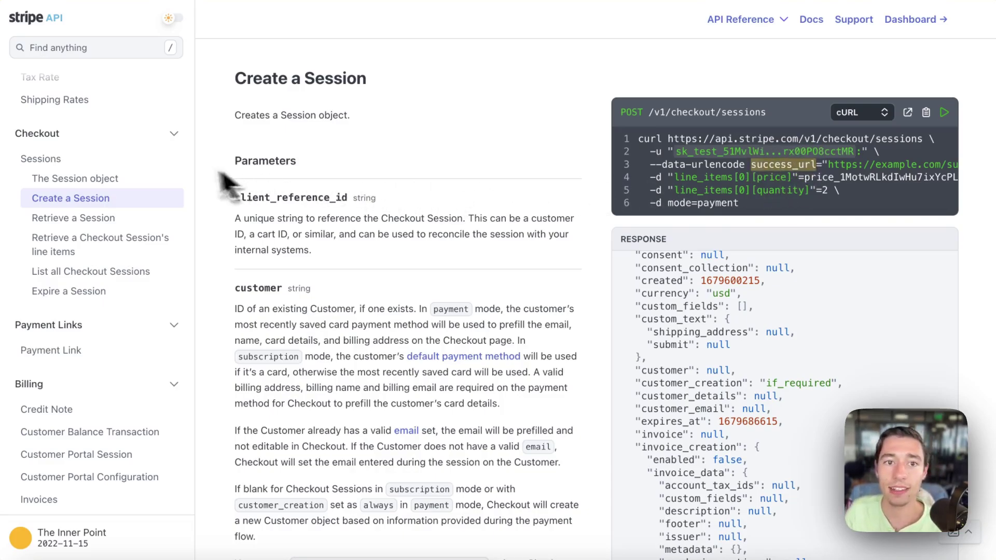
pyautogui.moveTo(4, 151)
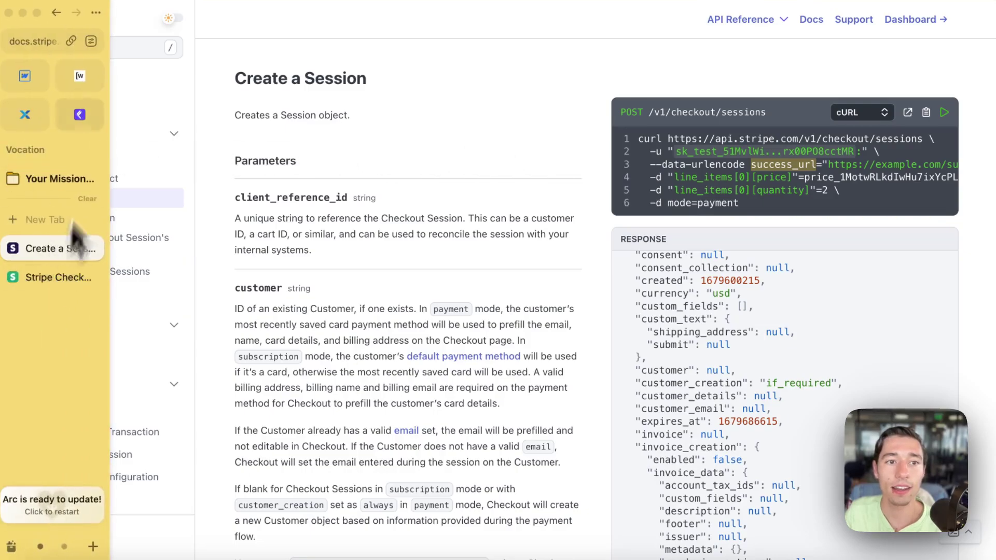
pyautogui.click(81, 78)
pyautogui.click(310, 284)
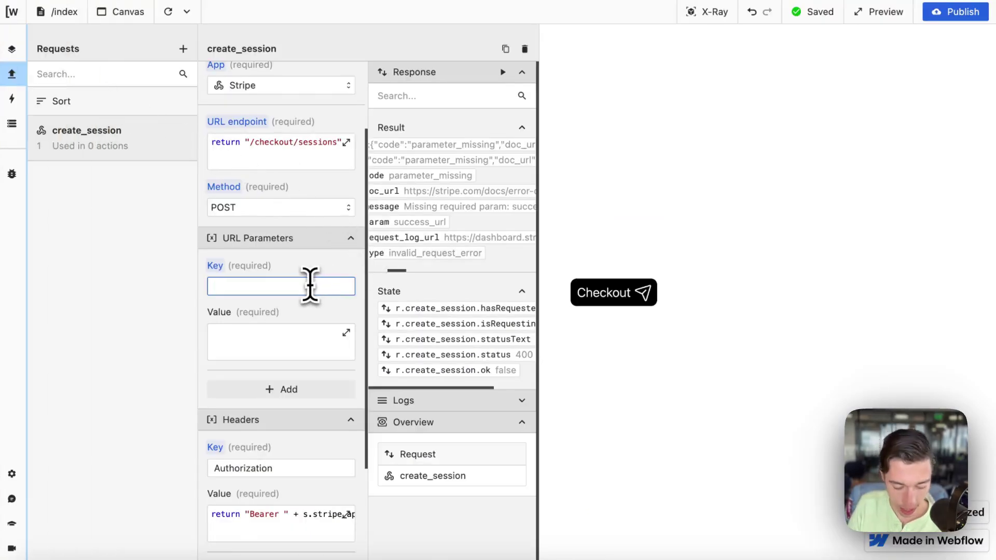
pyautogui.click(269, 343)
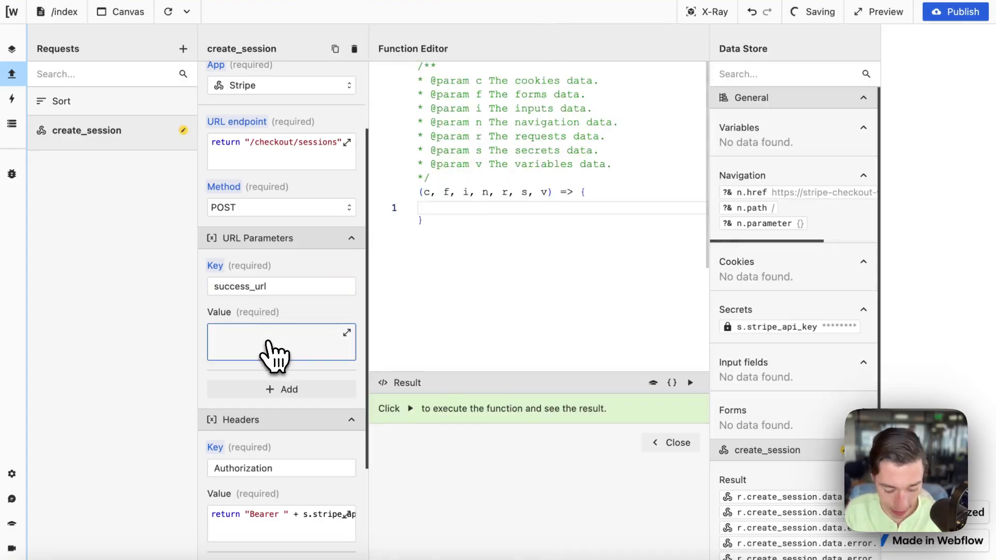
pyautogui.write('return ')
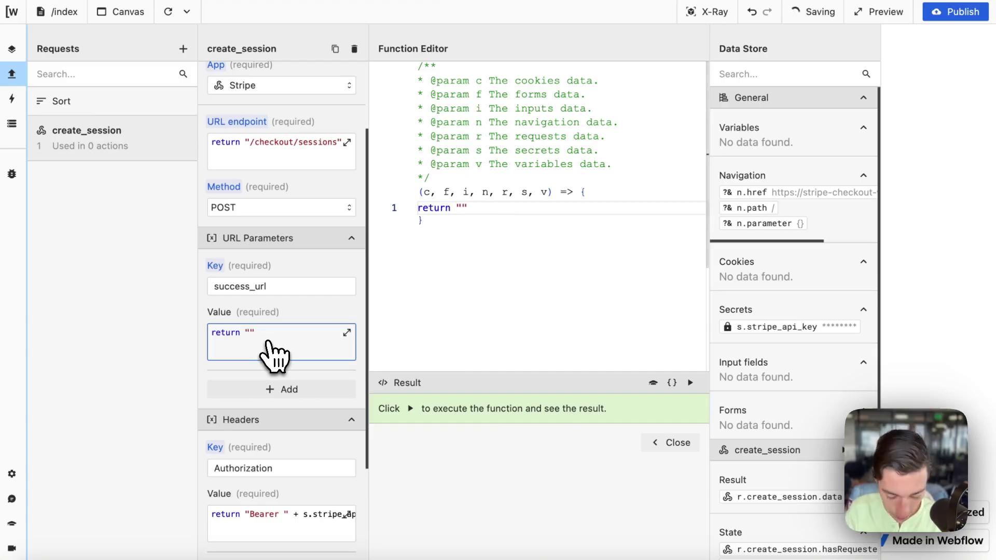
pyautogui.write('"https://wized.com/')
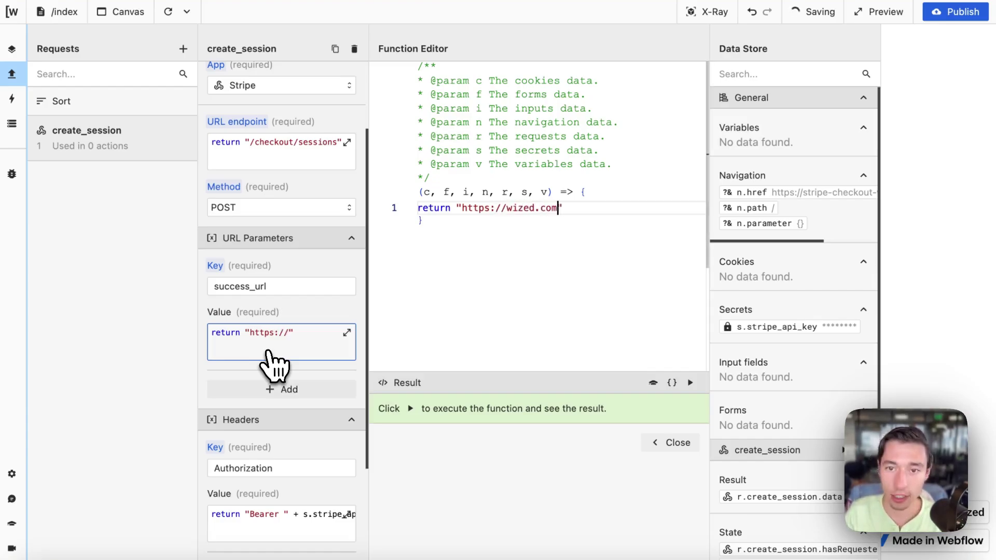
pyautogui.click(673, 443)
pyautogui.click(505, 72)
pyautogui.hscroll(3, 512, 186)
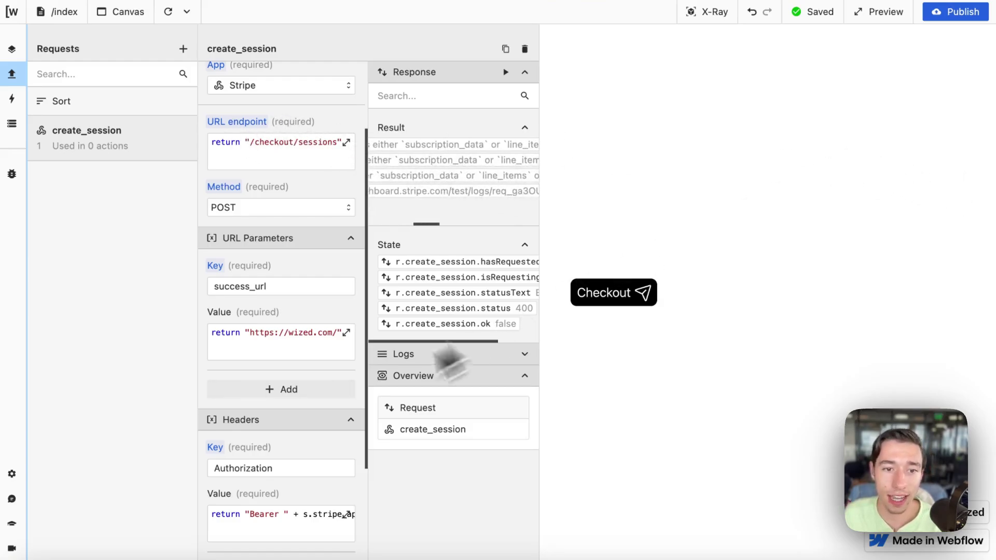
pyautogui.scroll(-1, 283, 407)
pyautogui.scroll(-3, 283, 379)
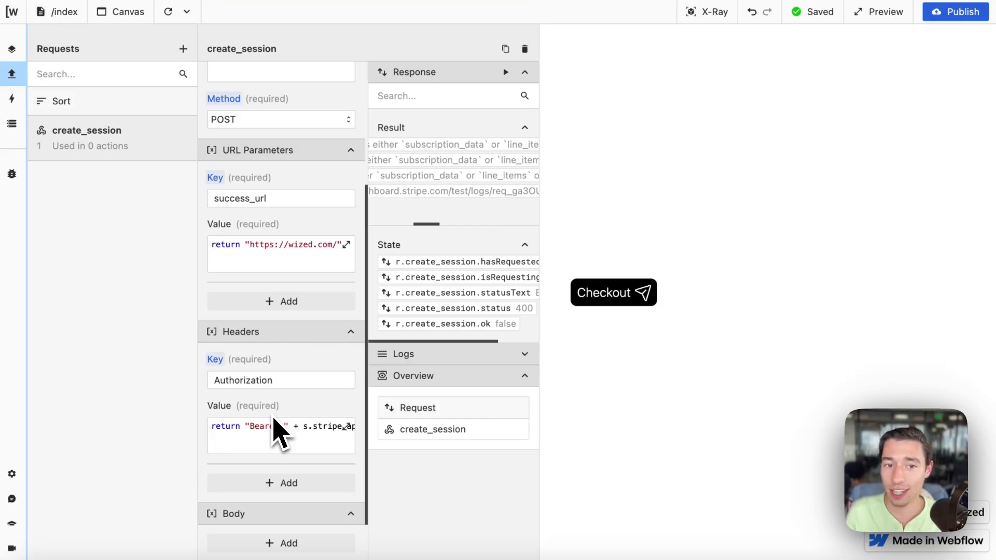
# - Add a second URL parameter to create_session with key line_items[0][price]
pyautogui.click(249, 303)
pyautogui.click(251, 322)
pyautogui.moveTo(30, 255)
pyautogui.click(41, 277)
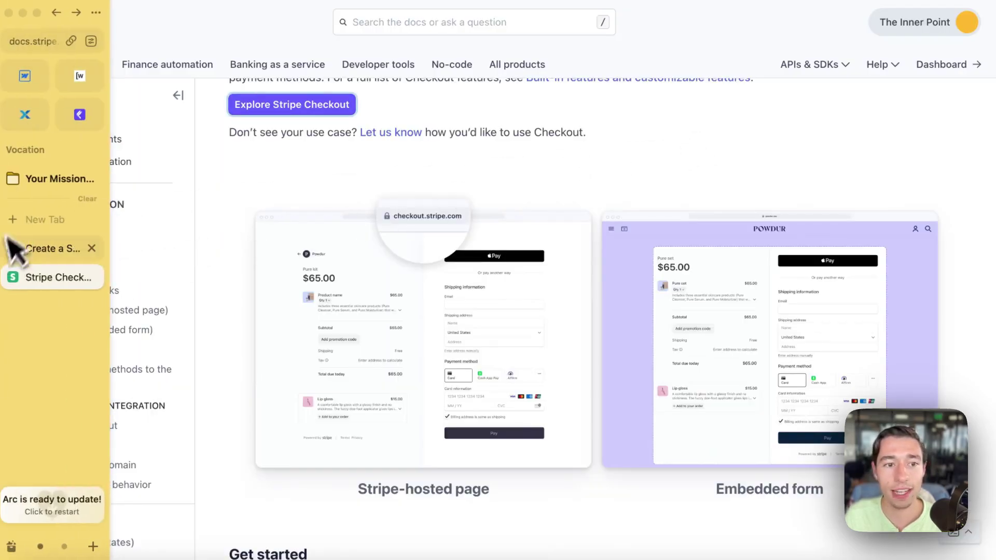
pyautogui.click(31, 252)
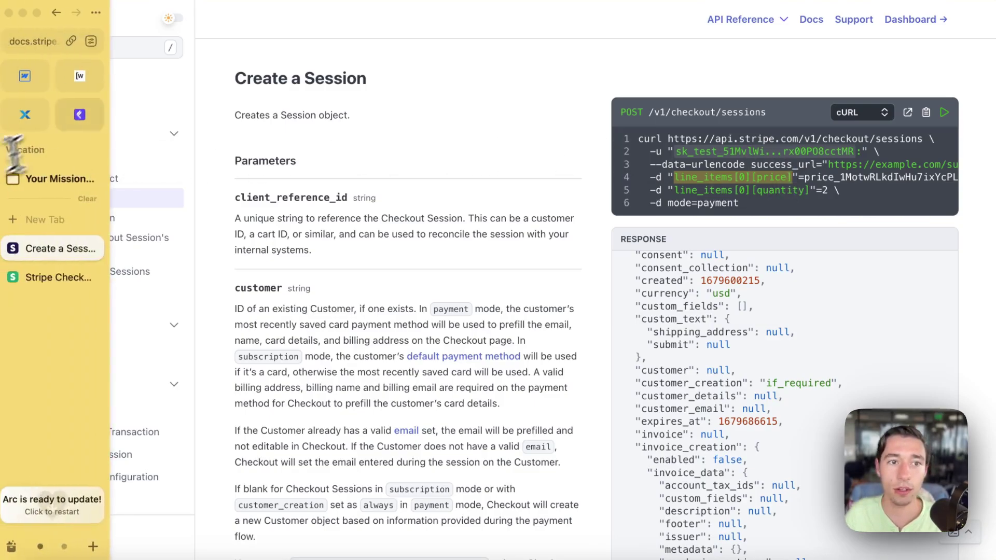
pyautogui.click(83, 76)
pyautogui.write('line_items[0][price]')
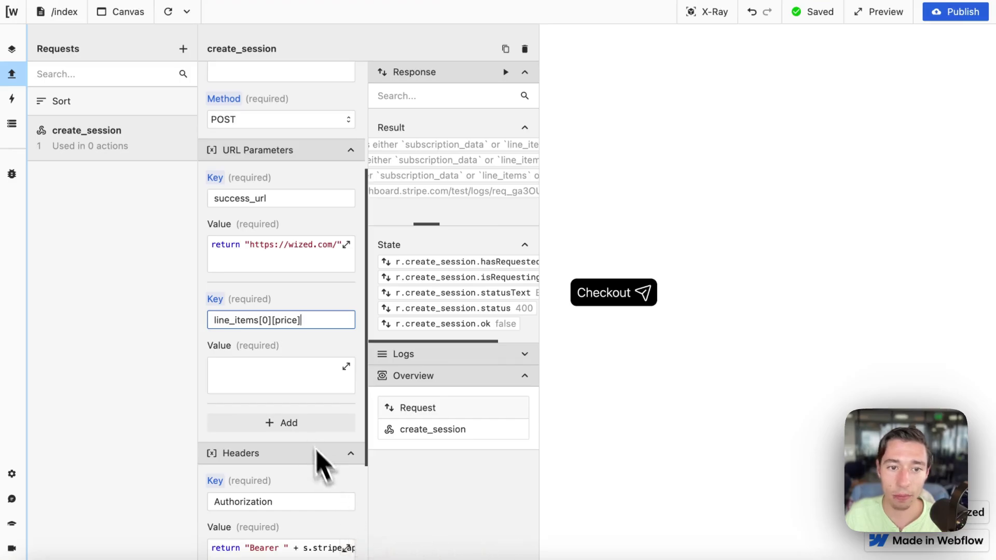
# - Copy the price ID from Notes into the parameter's return value
pyautogui.click(363, 557)
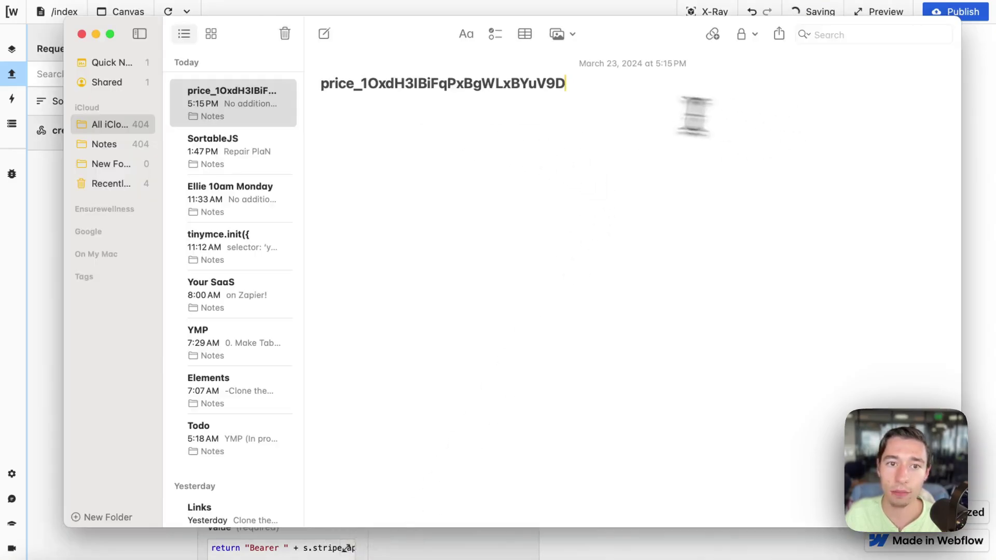
pyautogui.doubleClick(499, 86)
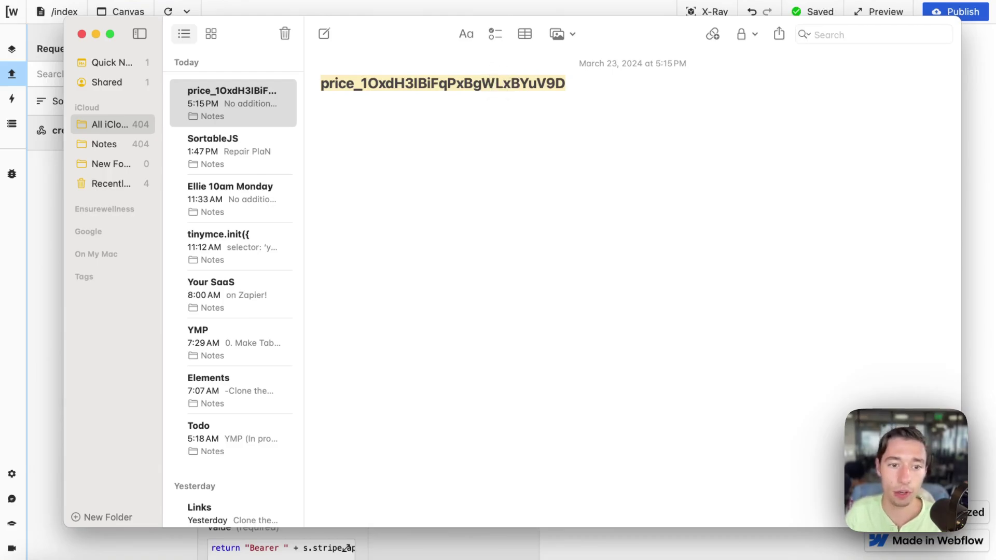
pyautogui.click(36, 347)
pyautogui.click(332, 384)
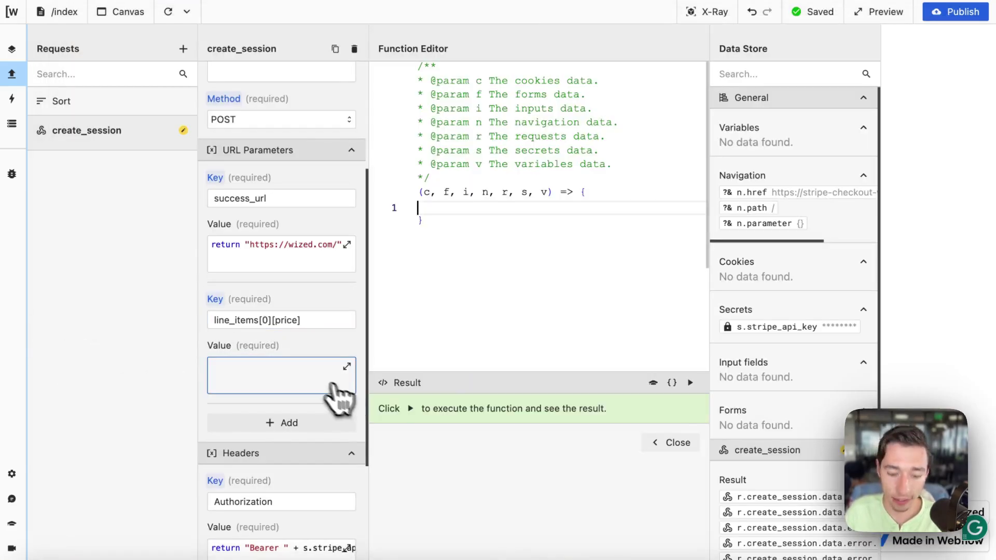
pyautogui.write("return '")
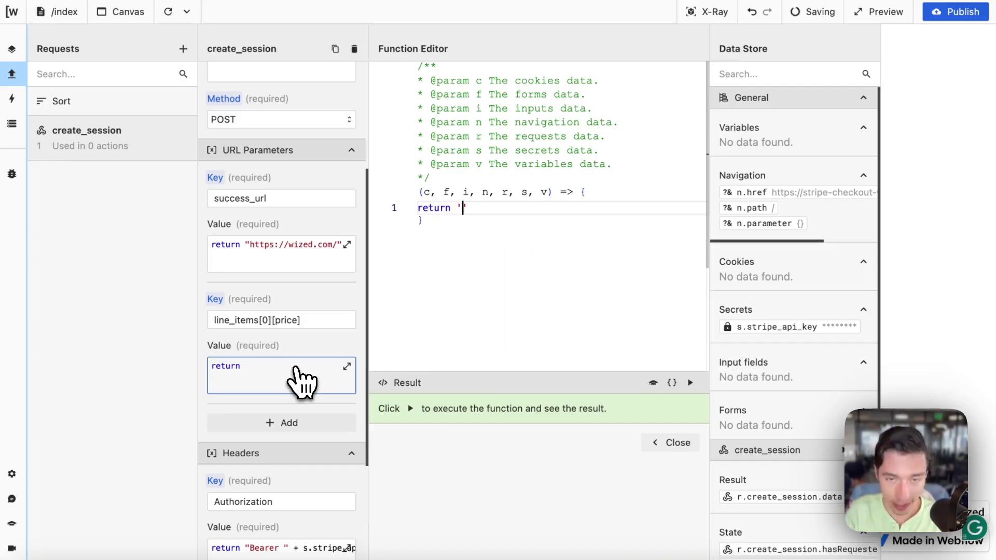
pyautogui.write('price_10xdH3IBiFqPxBgWLxBYuV9D')
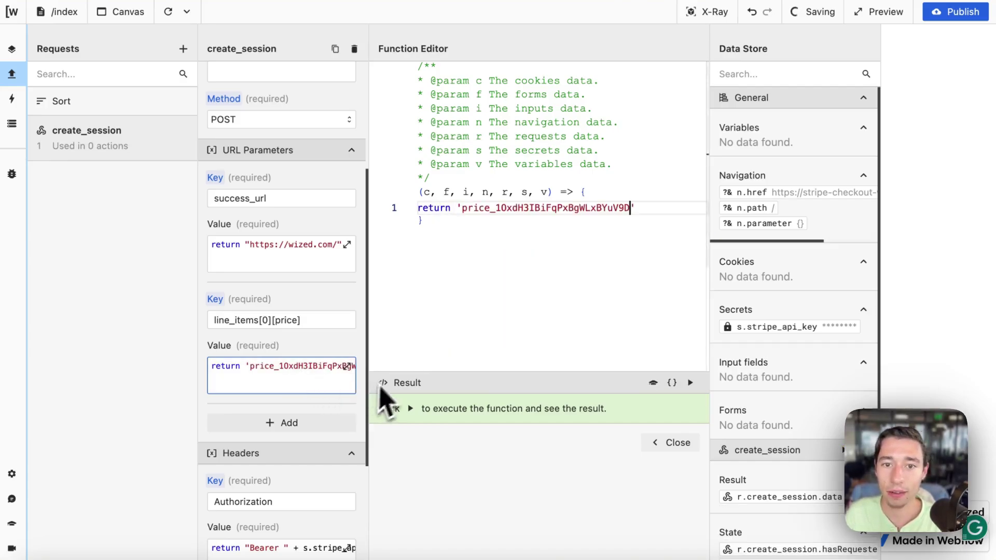
# - Swap the single quotes for double quotes so it returns "price_1OxdH3IBiFqPxBgWLxBYuV9D"
pyautogui.click(458, 208)
pyautogui.press('BackSpace')
pyautogui.write('"')
pyautogui.click(654, 208)
pyautogui.press('BackSpace')
pyautogui.write('"')
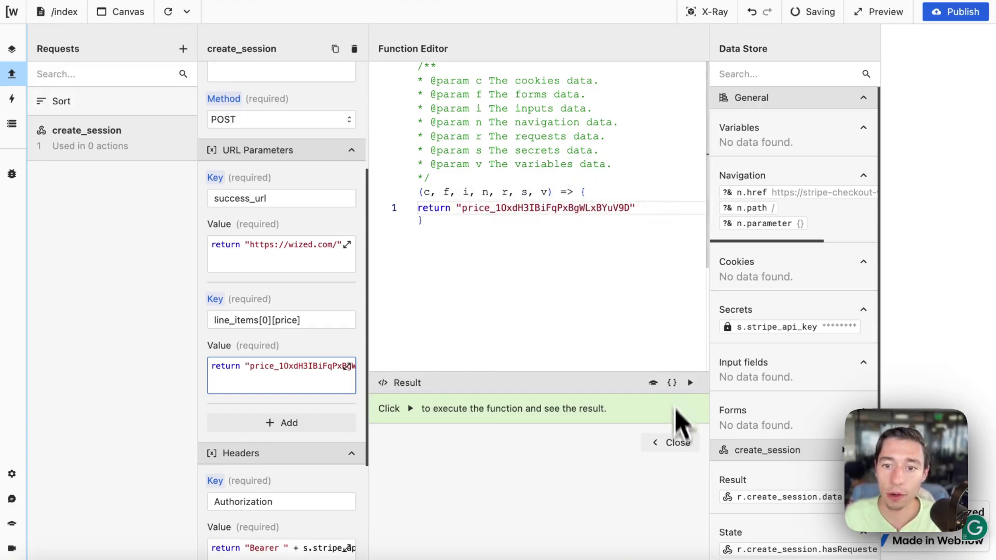
pyautogui.click(674, 443)
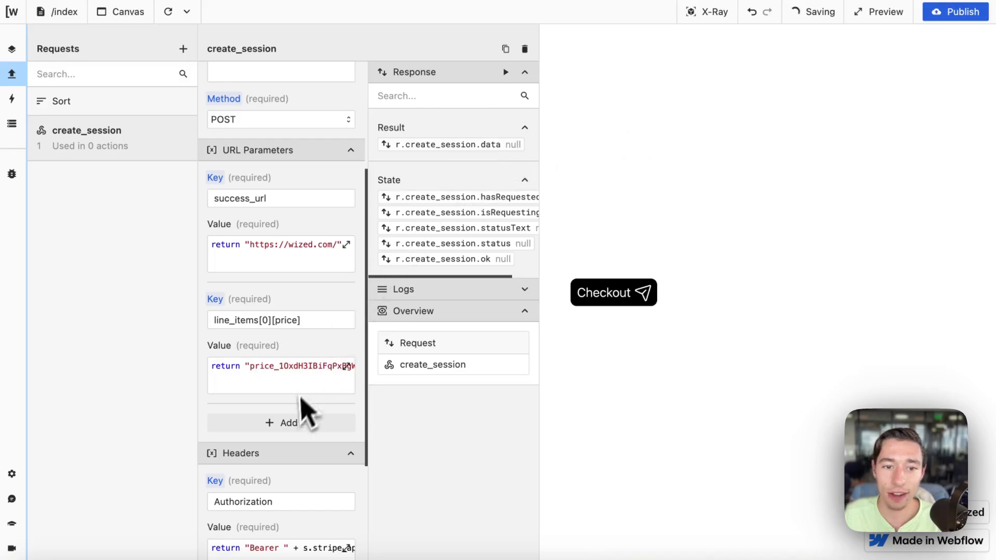
# - Add a third URL parameter with key line_items[0][quantity], copied from the Stripe API reference
pyautogui.click(286, 422)
pyautogui.click(267, 441)
pyautogui.moveTo(11, 337)
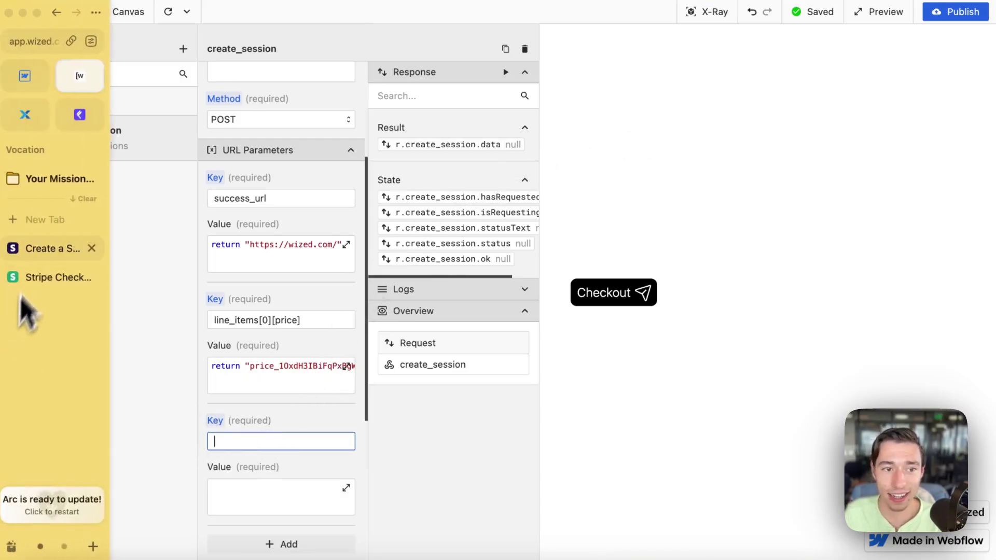
pyautogui.click(42, 250)
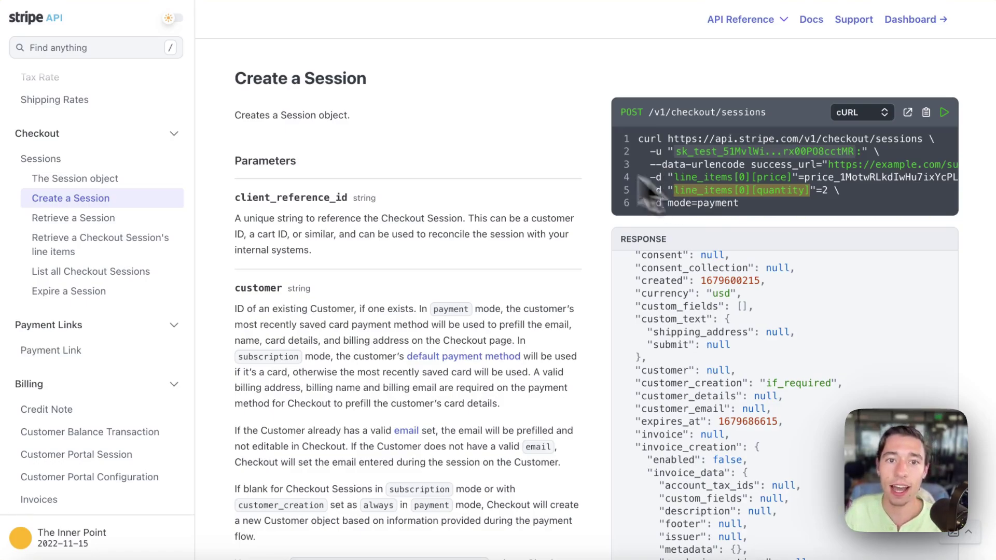
pyautogui.moveTo(2, 85)
pyautogui.click(97, 83)
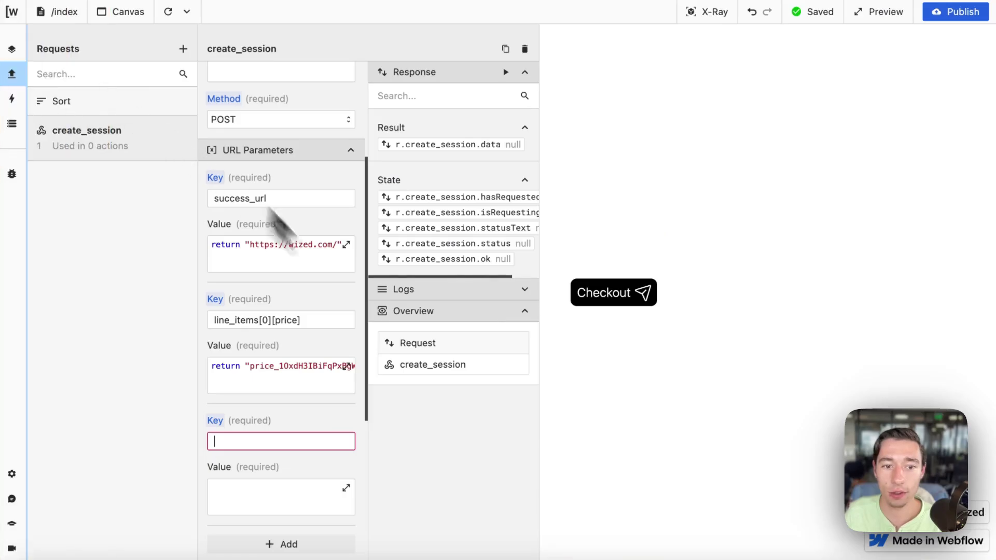
pyautogui.click(301, 443)
pyautogui.write('line_items[0][quantity]')
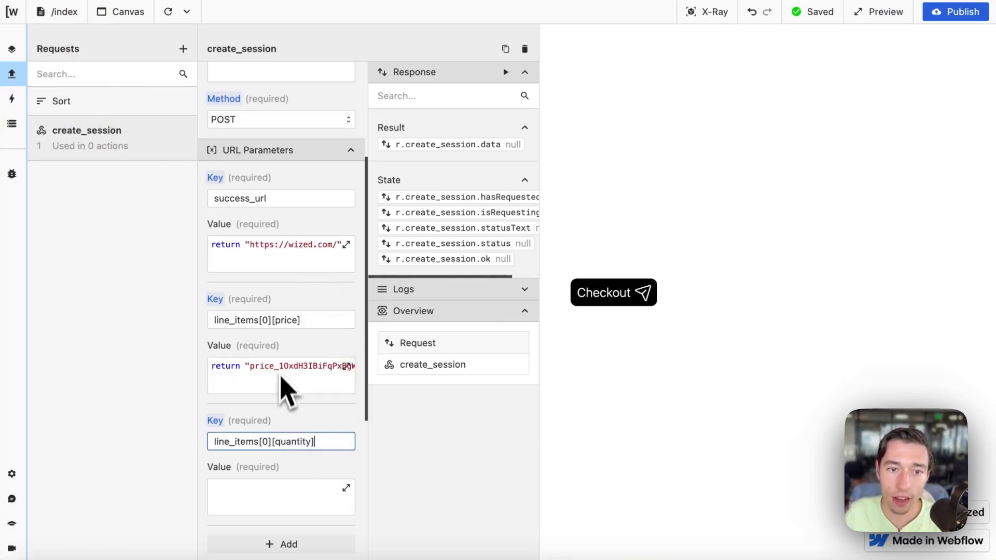
pyautogui.click(266, 319)
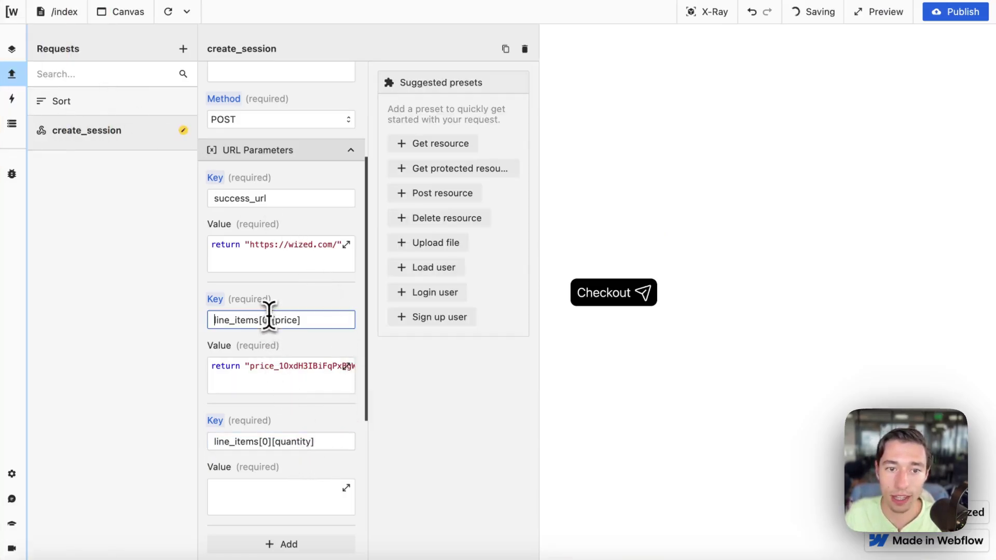
pyautogui.click(267, 442)
# - Start the quantity value function as return 3, then delete the 3
pyautogui.click(257, 501)
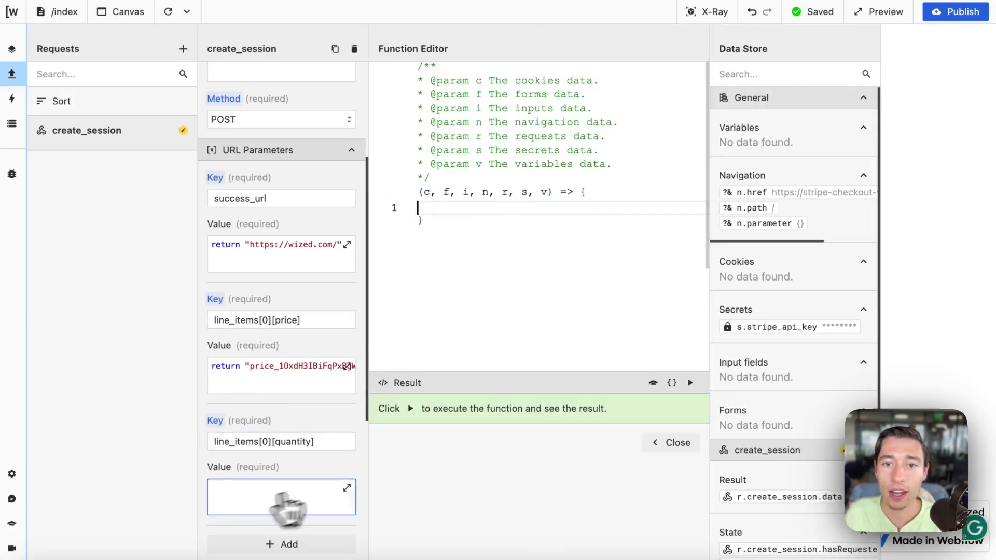
pyautogui.write('re')
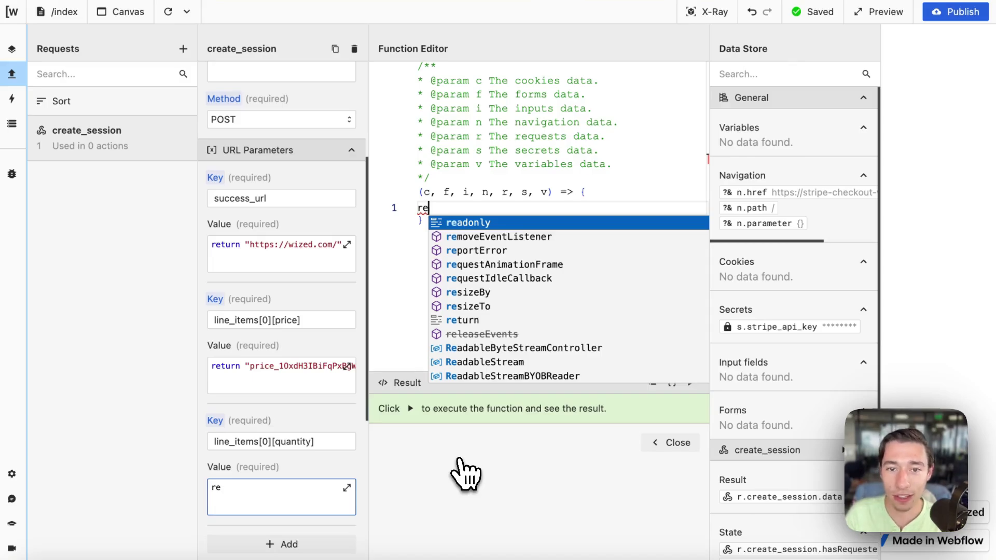
pyautogui.write('tu')
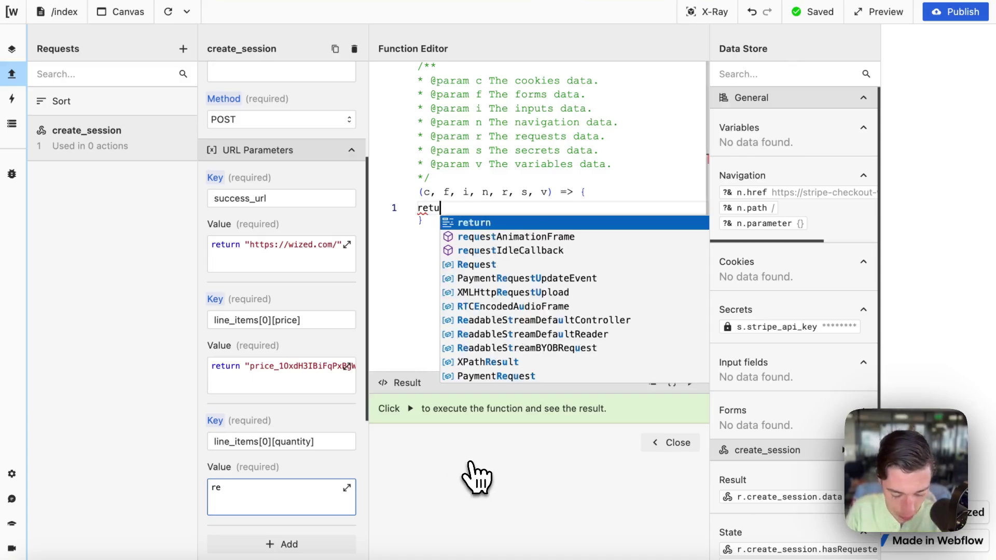
pyautogui.write('rn 3')
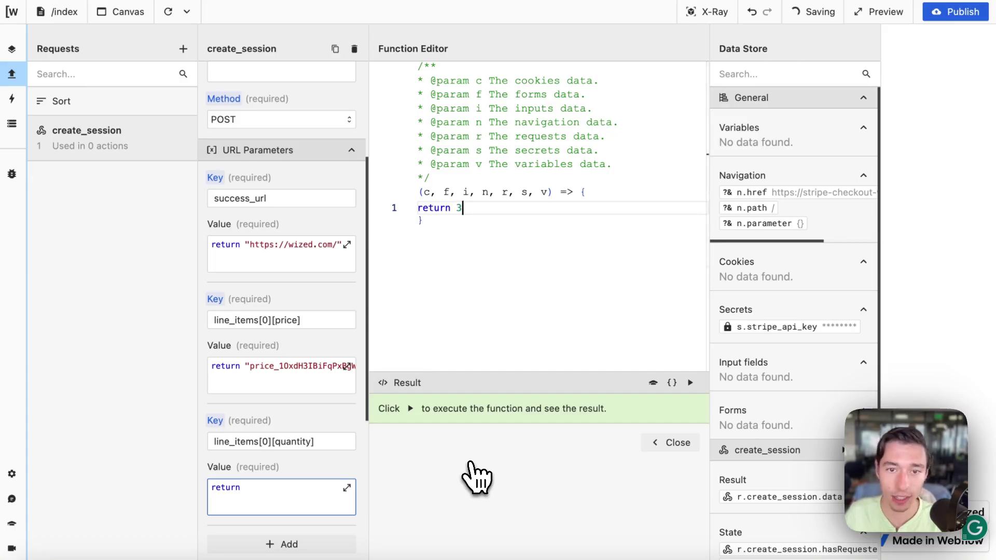
pyautogui.press('BackSpace')
# - Finish the quantity value as return 1 and re-run the create_session request
pyautogui.write('1')
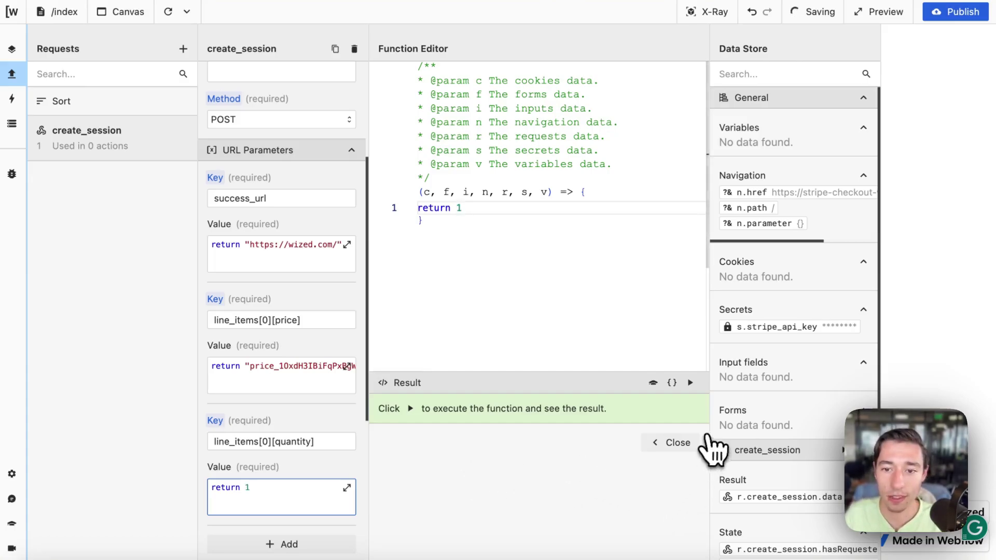
pyautogui.click(677, 443)
pyautogui.scroll(-1, 328, 412)
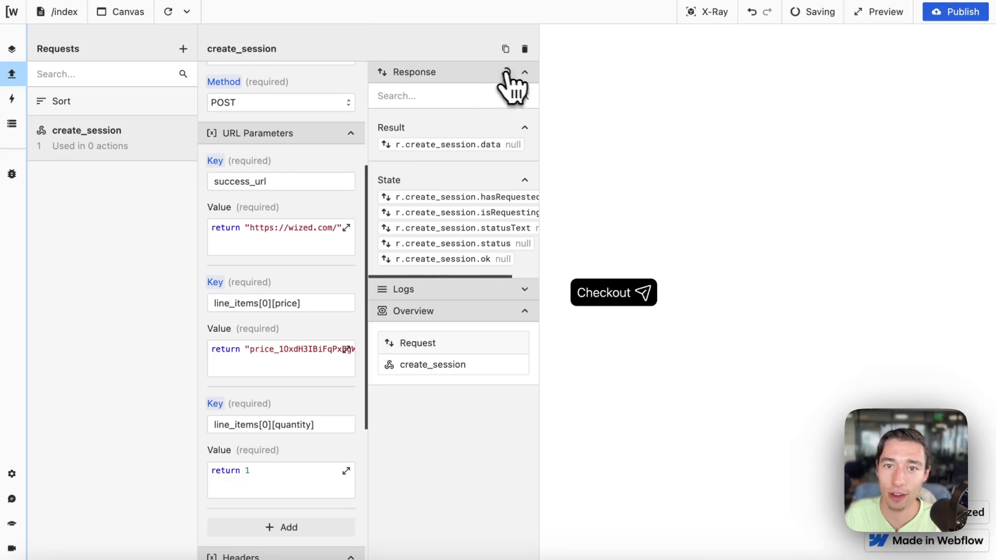
pyautogui.click(507, 72)
pyautogui.hscroll(5, 515, 177)
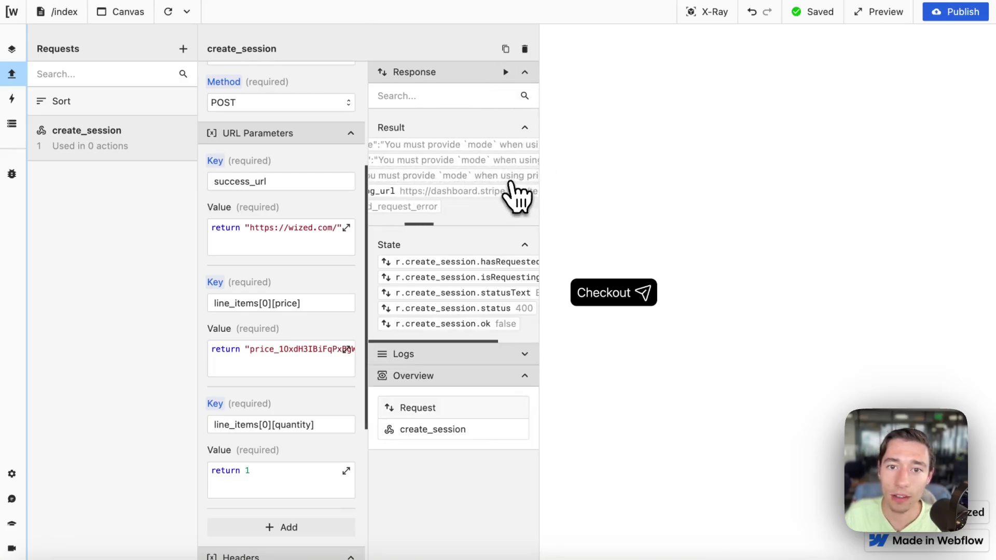
pyautogui.hscroll(3, 516, 197)
pyautogui.scroll(-5, 263, 400)
# - Add a fourth URL parameter with key mode, checking the Stripe Create a Session reference
pyautogui.click(265, 352)
pyautogui.click(249, 369)
pyautogui.write('mode')
pyautogui.moveTo(11, 396)
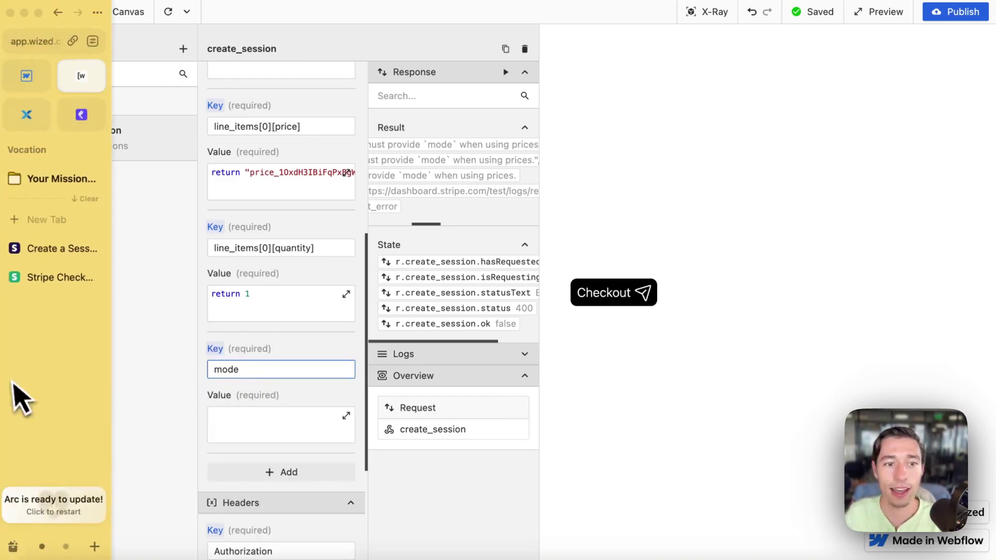
pyautogui.click(47, 280)
pyautogui.moveTo(31, 277)
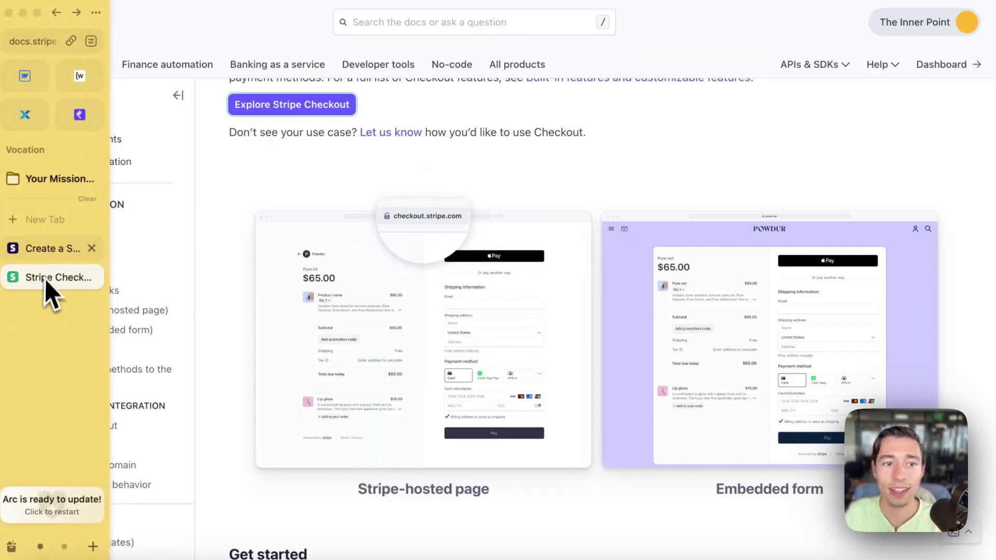
pyautogui.click(45, 247)
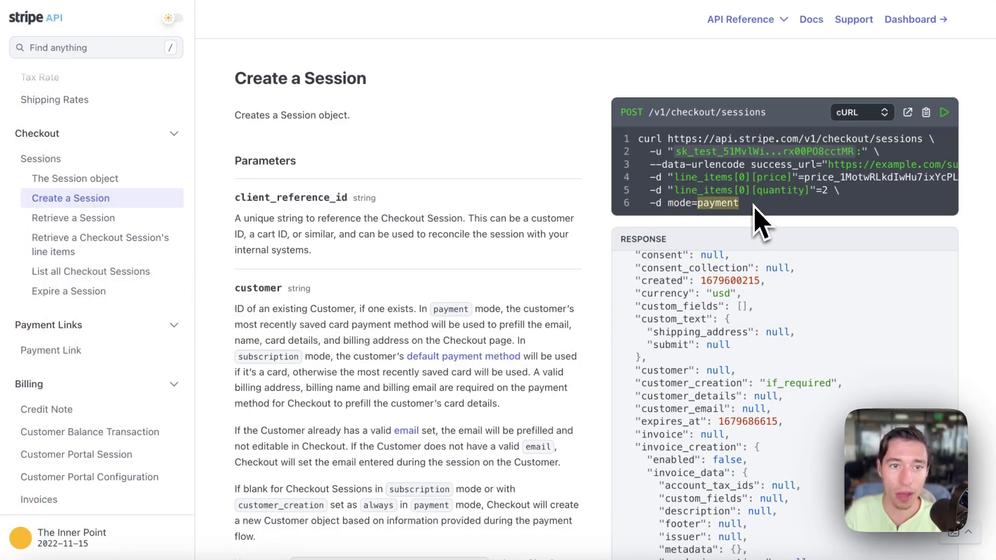
# - Make the mode parameter's value function return "payment"
pyautogui.moveTo(67, 211)
pyautogui.click(78, 107)
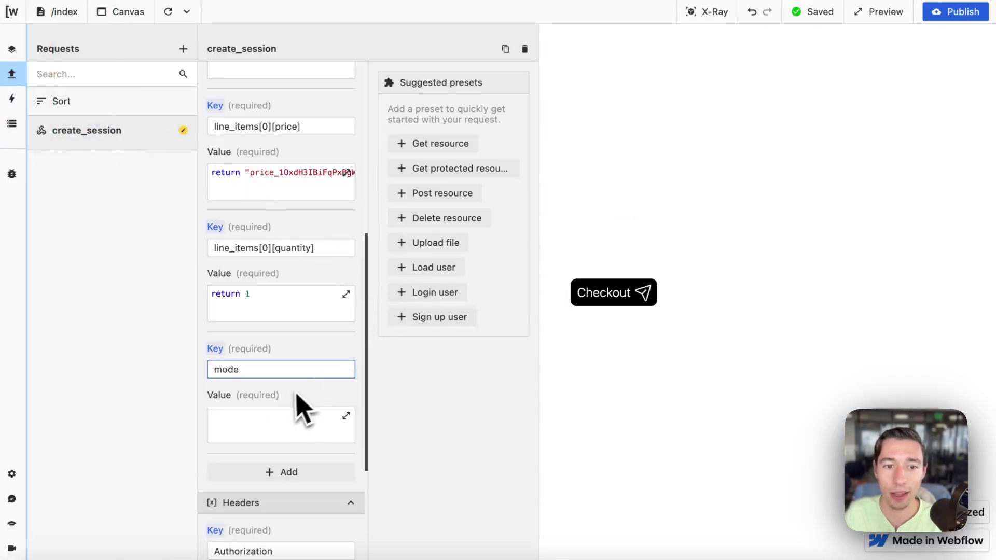
pyautogui.click(290, 420)
pyautogui.write('return ')
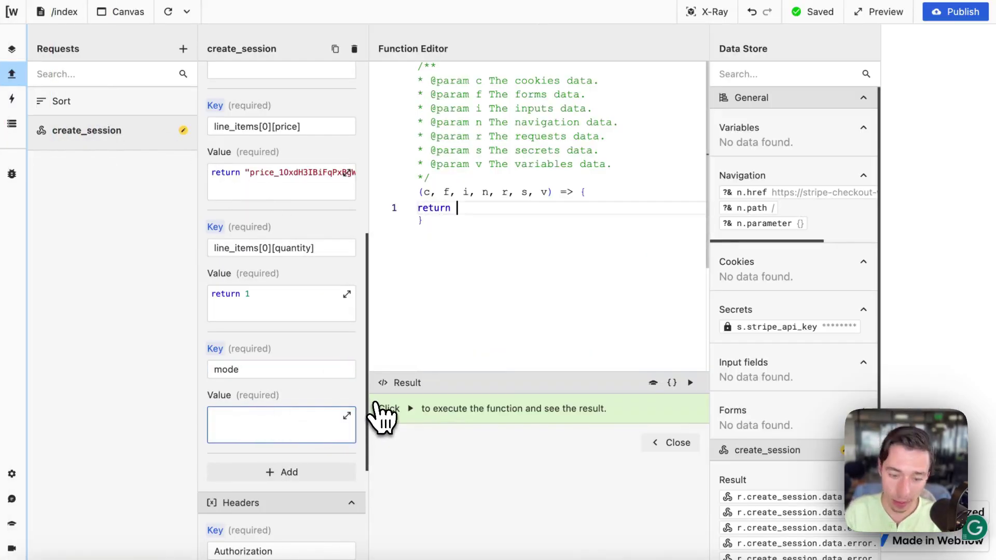
pyautogui.write('payment')
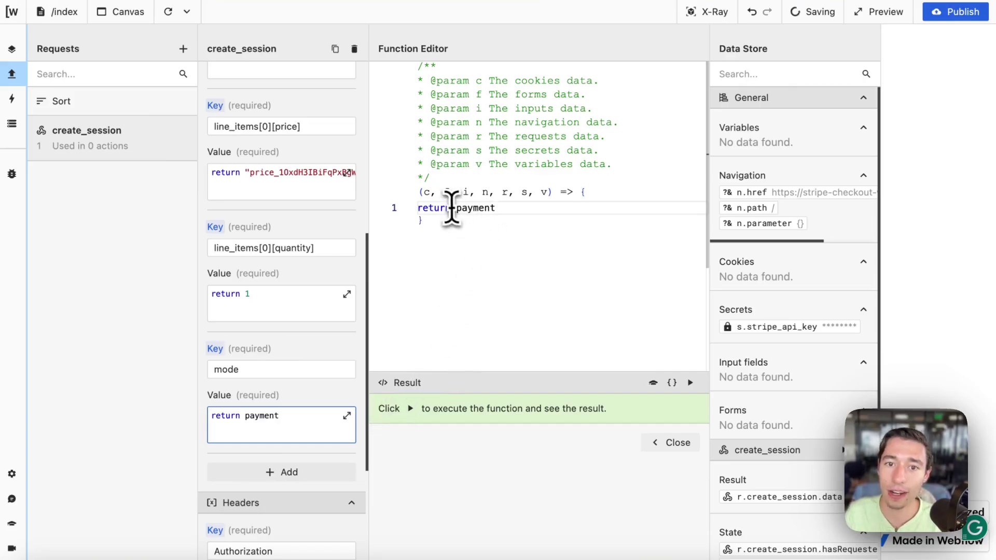
pyautogui.click(454, 207)
pyautogui.write('"')
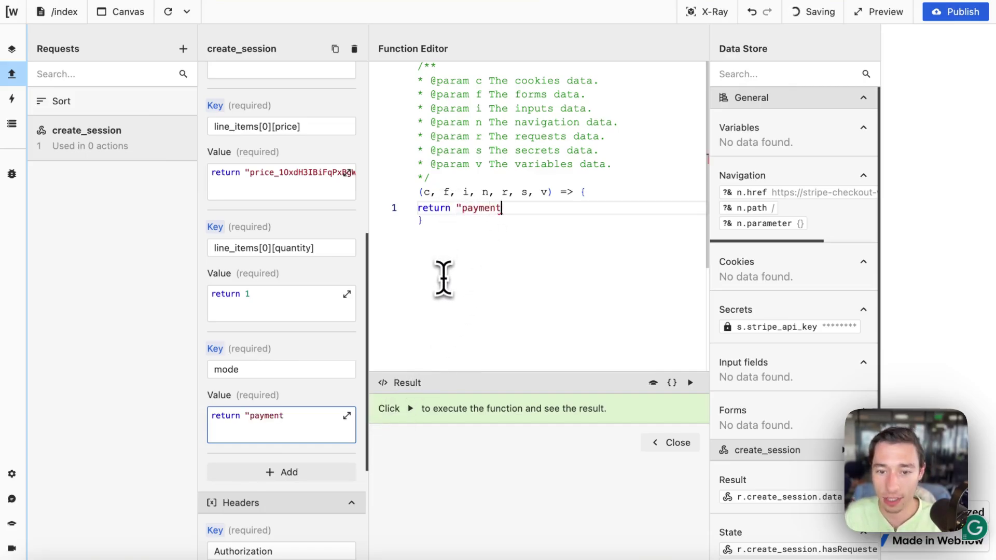
pyautogui.write('"')
pyautogui.click(671, 442)
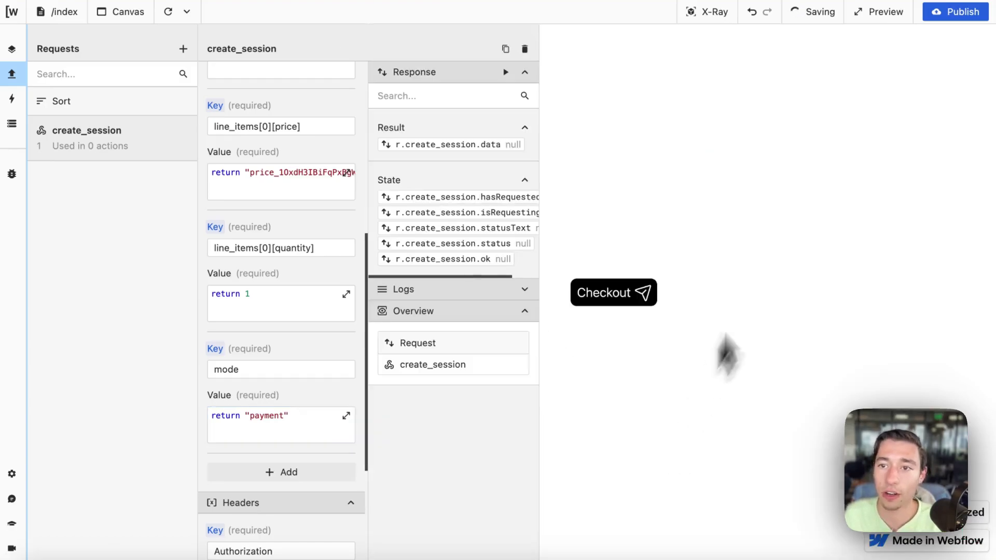
pyautogui.scroll(-5, 250, 470)
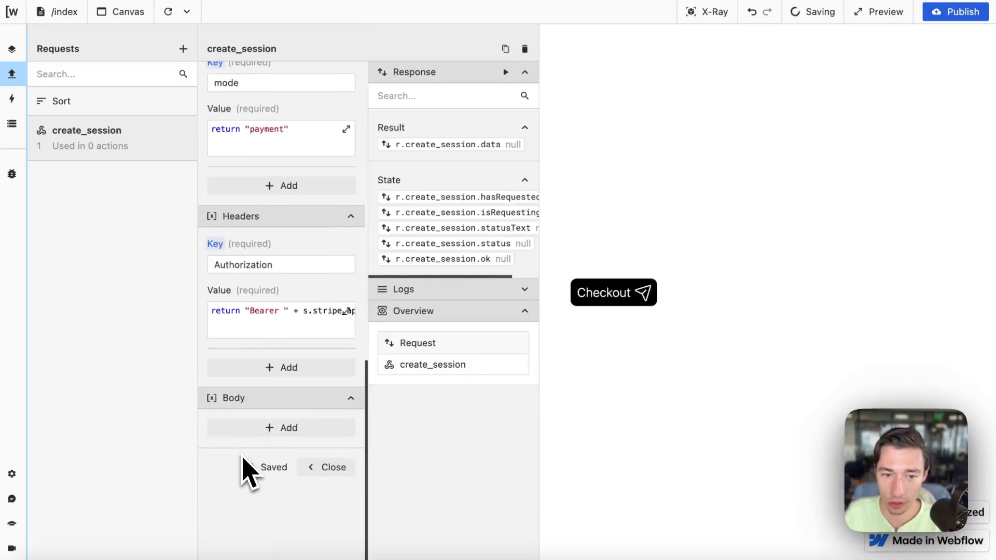
# - Test-run create_session and review the 200 response with its data.url, inspecting it in DevTools
pyautogui.click(309, 466)
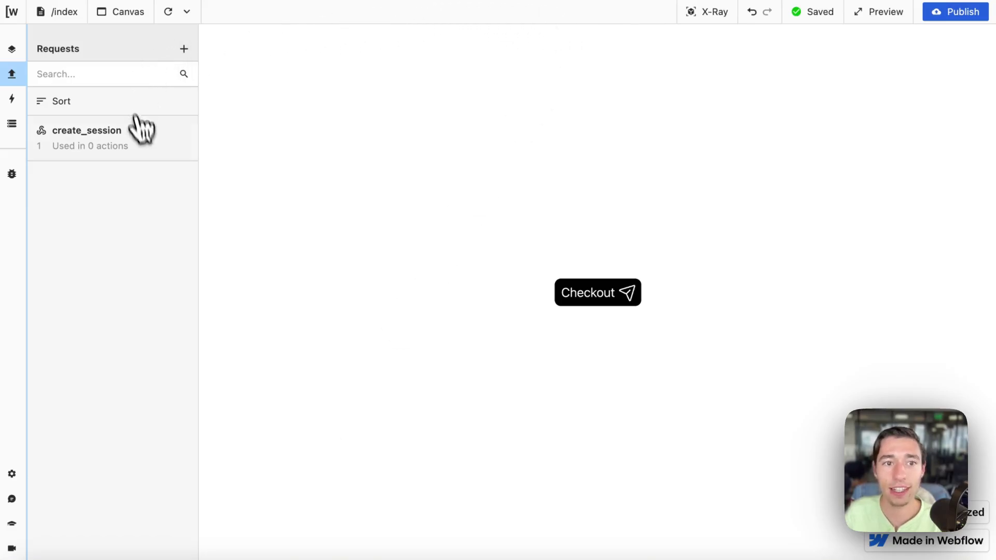
pyautogui.click(138, 132)
pyautogui.click(506, 72)
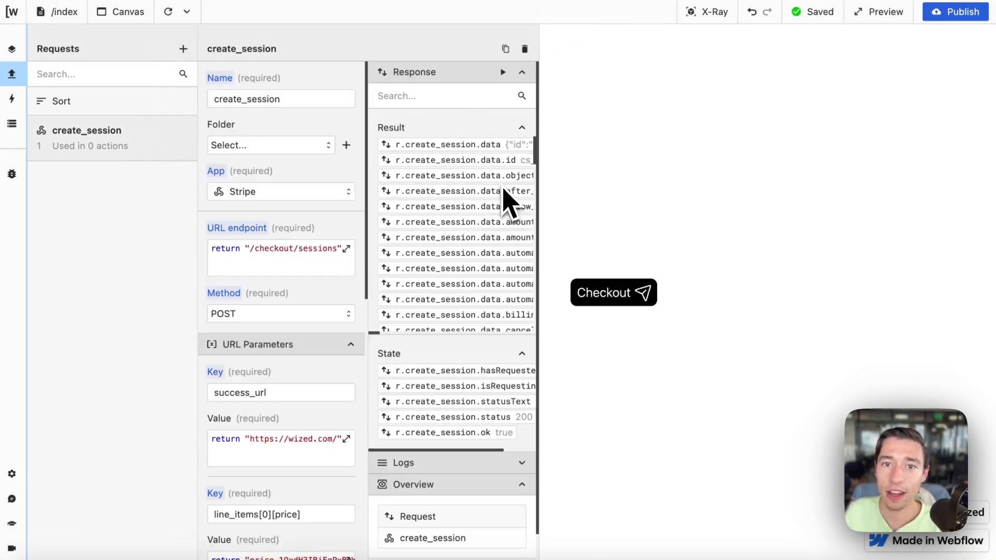
pyautogui.scroll(-5, 506, 200)
pyautogui.hscroll(3, 506, 199)
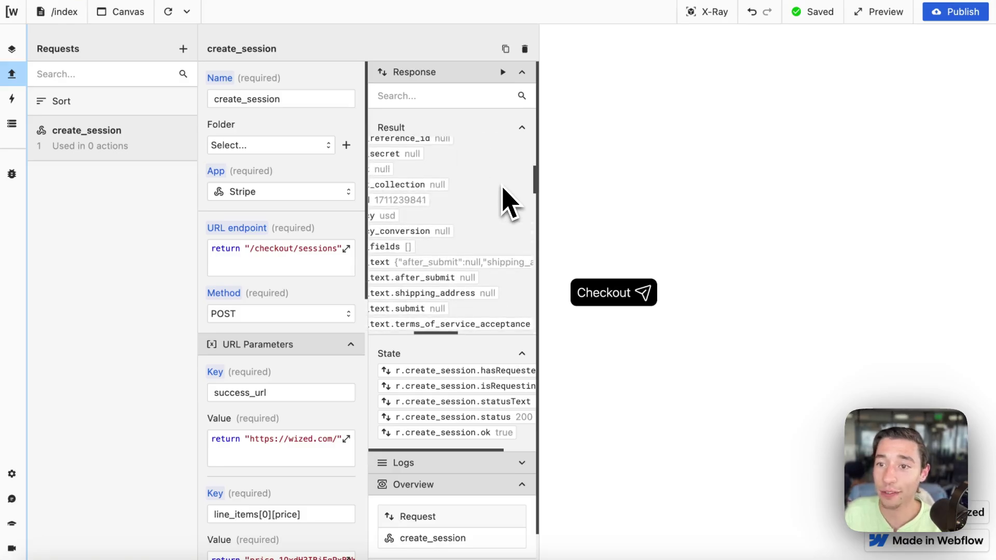
pyautogui.scroll(-10, 506, 200)
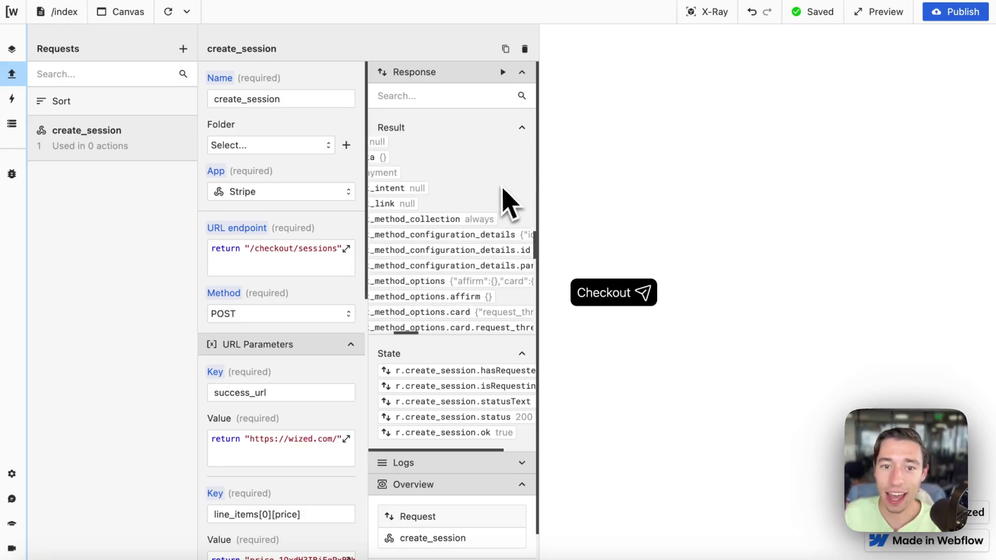
pyautogui.scroll(-3, 447, 282)
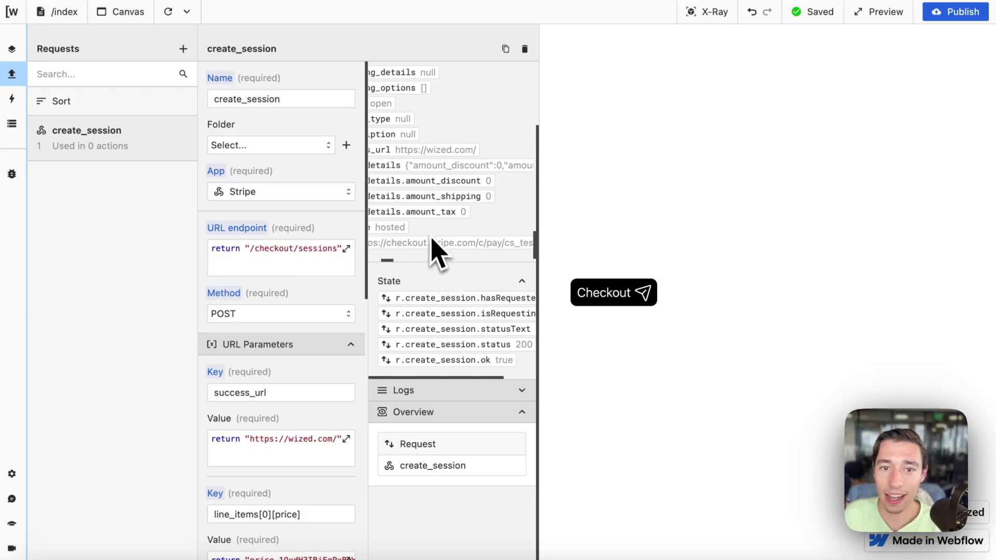
pyautogui.hscroll(-5, 435, 250)
pyautogui.rightClick(466, 248)
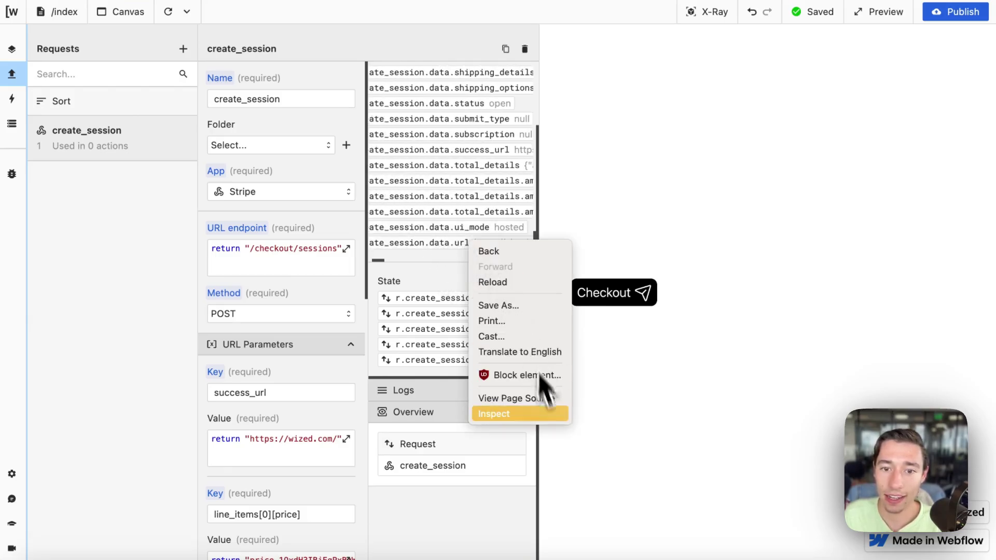
pyautogui.click(544, 412)
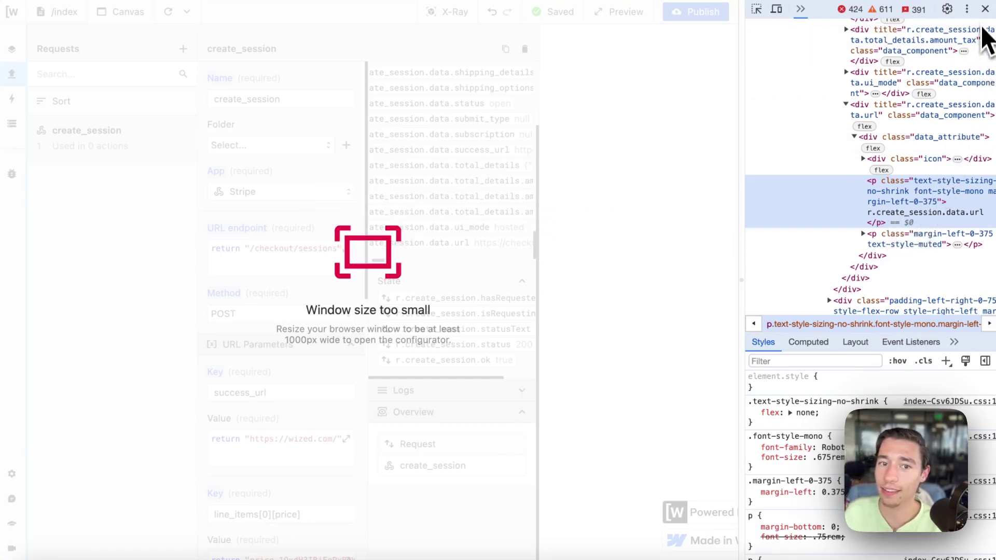
pyautogui.click(985, 9)
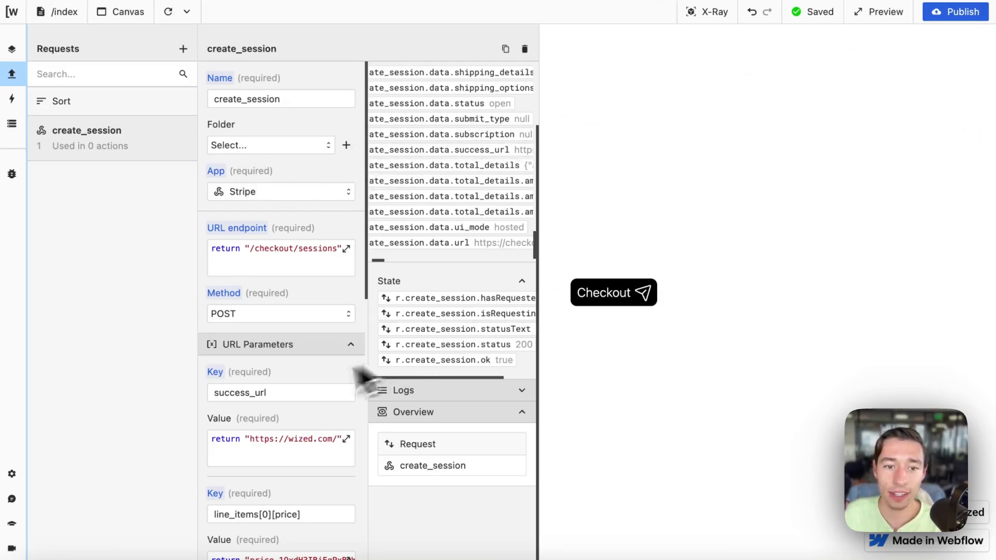
# - Leave the create_session editor and try the Checkout button on the page
pyautogui.scroll(-10, 306, 386)
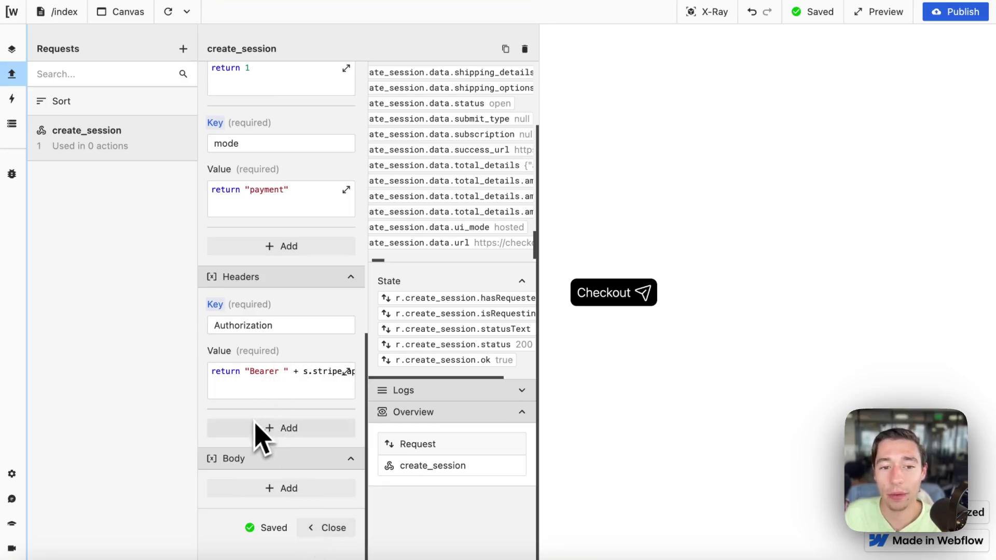
pyautogui.click(317, 528)
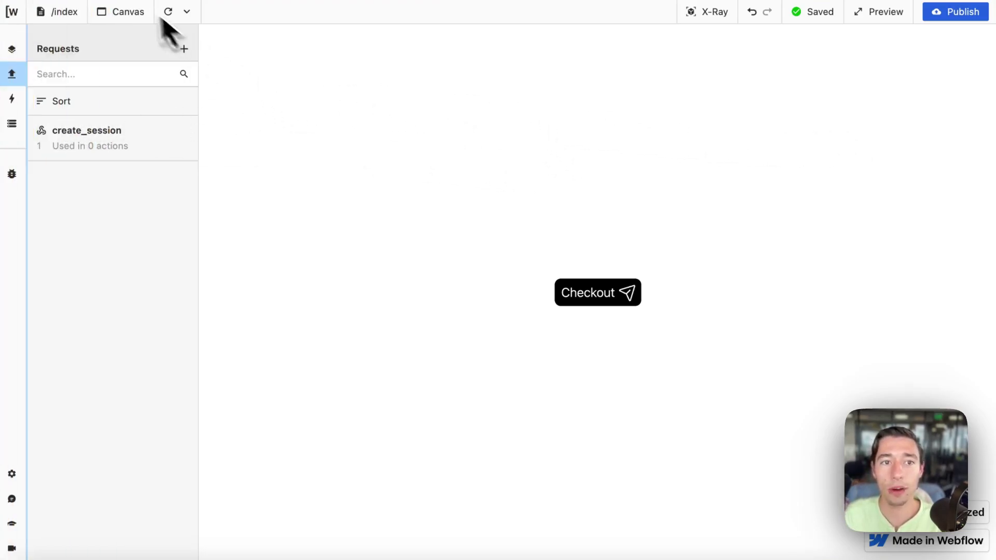
pyautogui.click(601, 295)
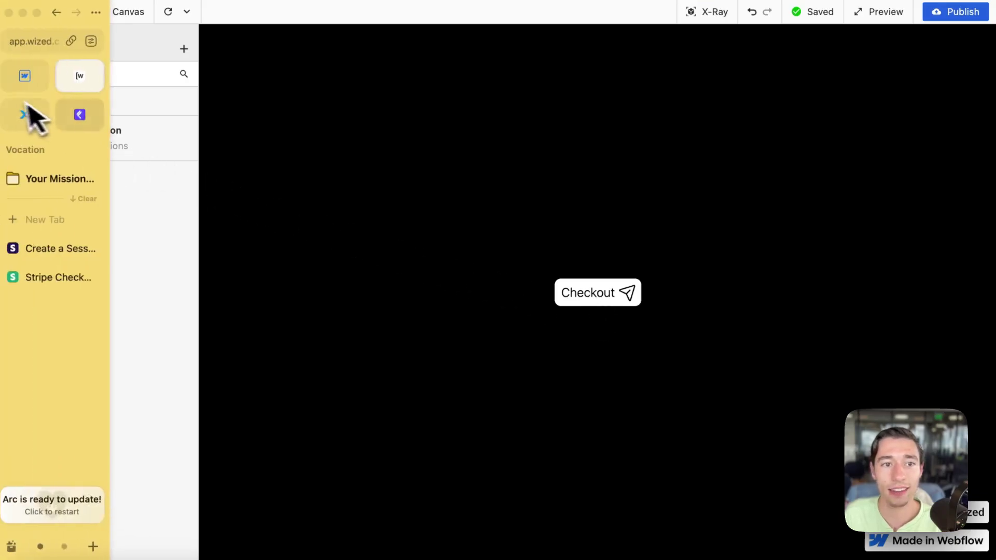
# - Show the empty Actions panel, start and dismiss a new action, and toggle X-Ray
pyautogui.click(146, 148)
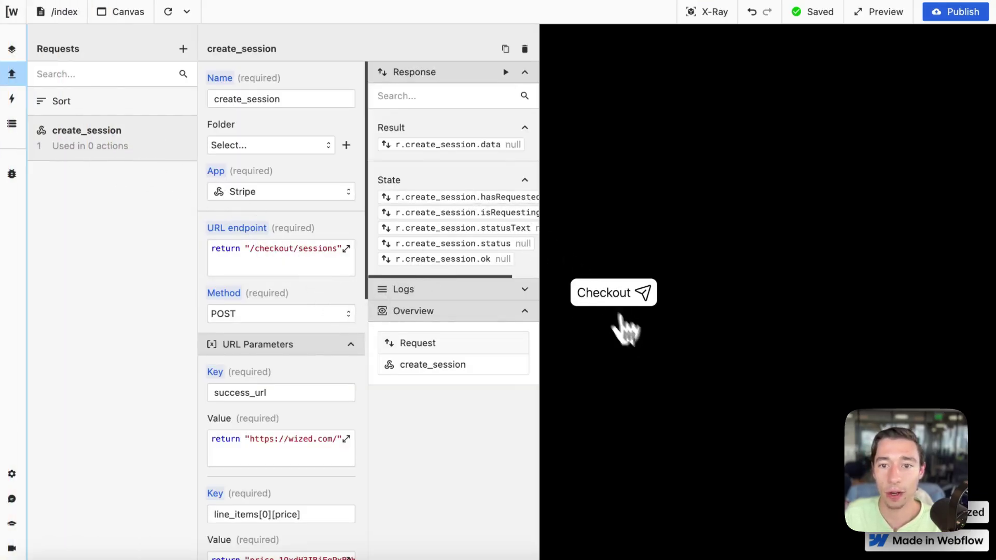
pyautogui.click(12, 98)
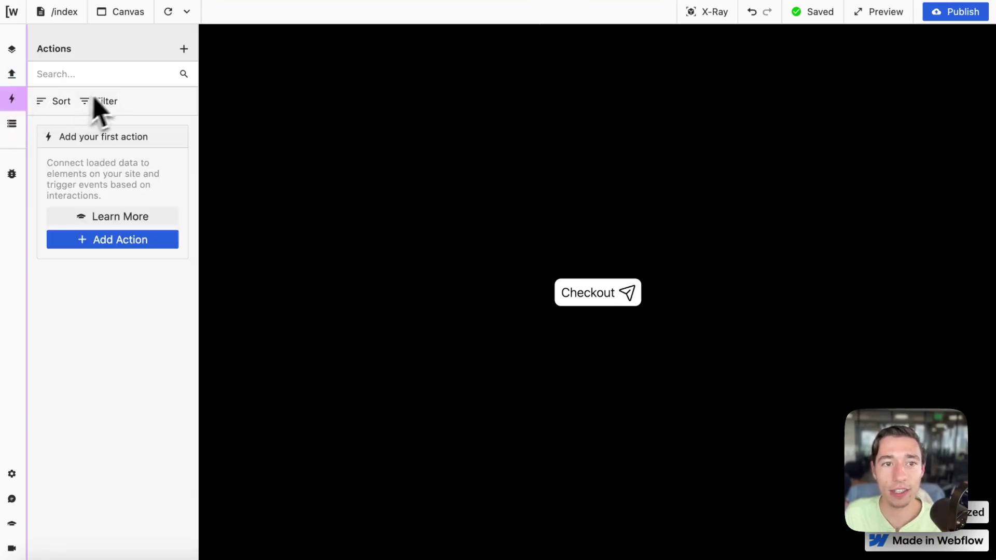
pyautogui.click(184, 49)
pyautogui.click(335, 228)
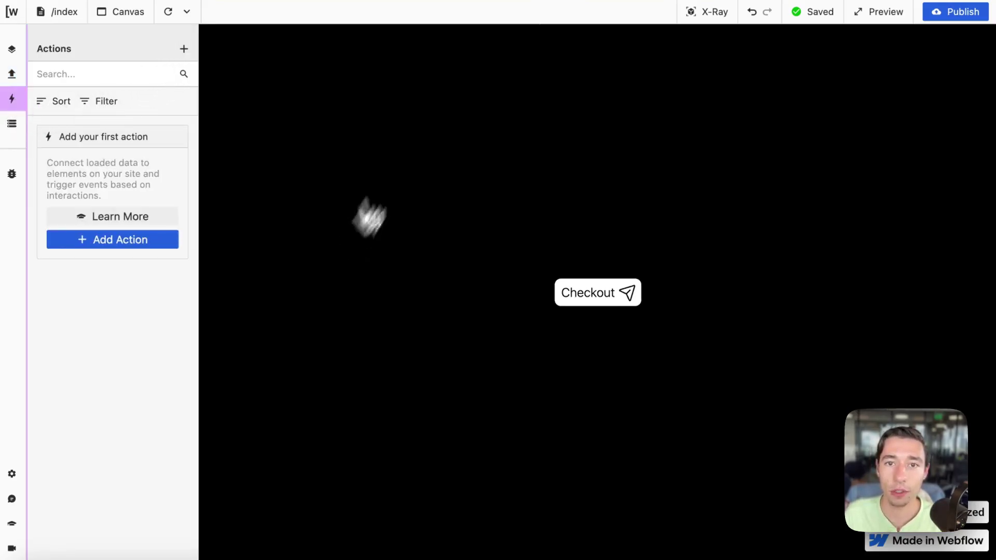
pyautogui.click(693, 23)
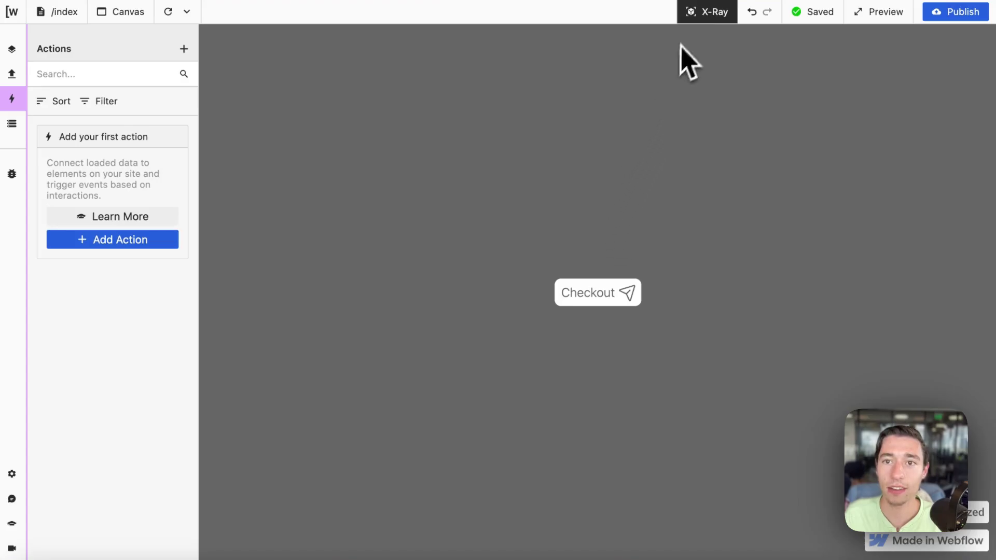
pyautogui.press('Escape')
# - In Webflow Designer, select the Checkout button and show its element settings
pyautogui.moveTo(40, 130)
pyautogui.click(30, 85)
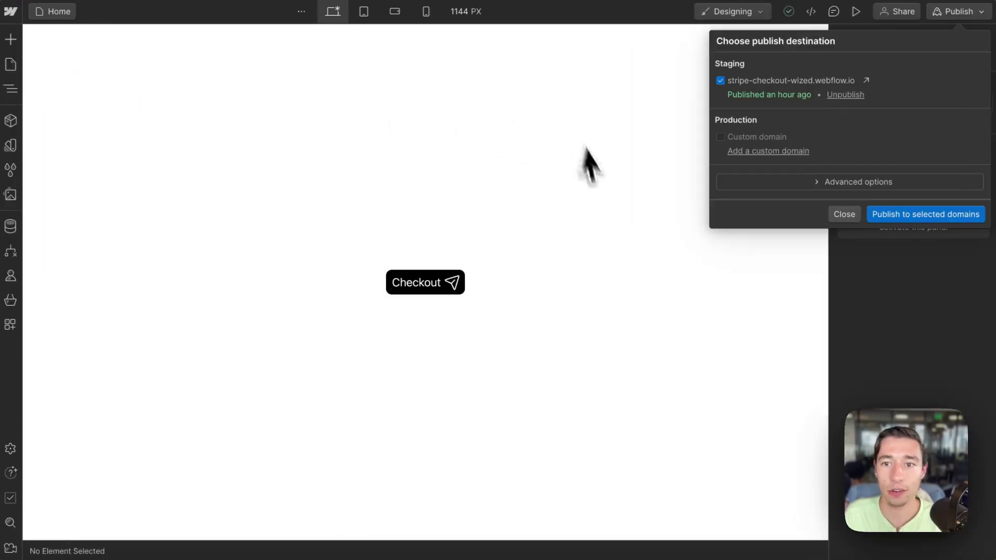
pyautogui.click(846, 214)
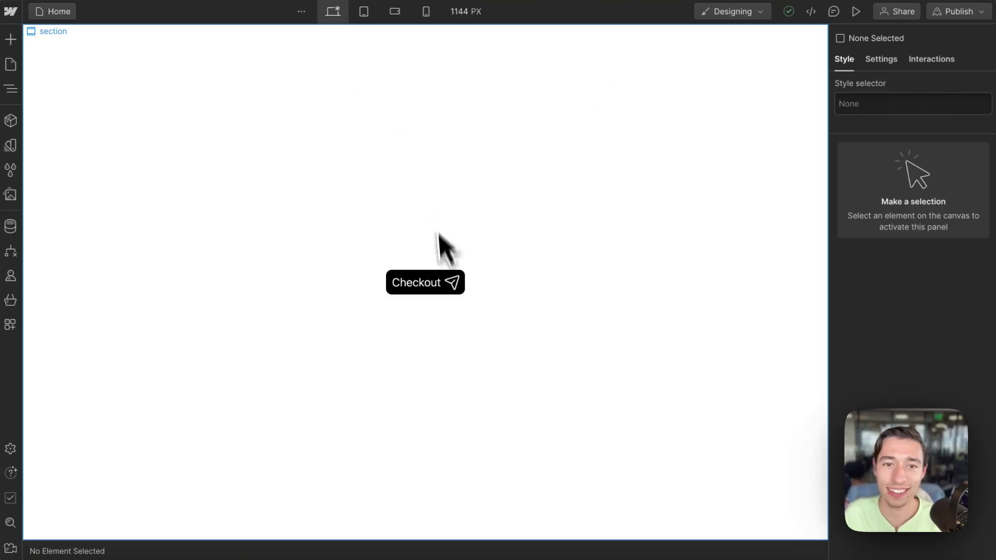
pyautogui.click(464, 286)
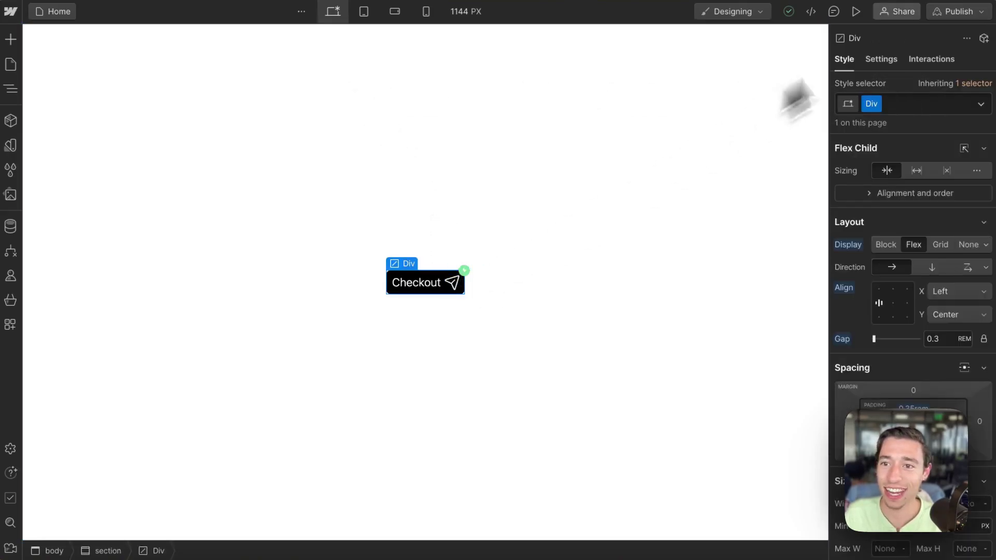
pyautogui.click(885, 60)
# - Give the button a custom attribute named wized with value stripeCheckout
pyautogui.click(983, 226)
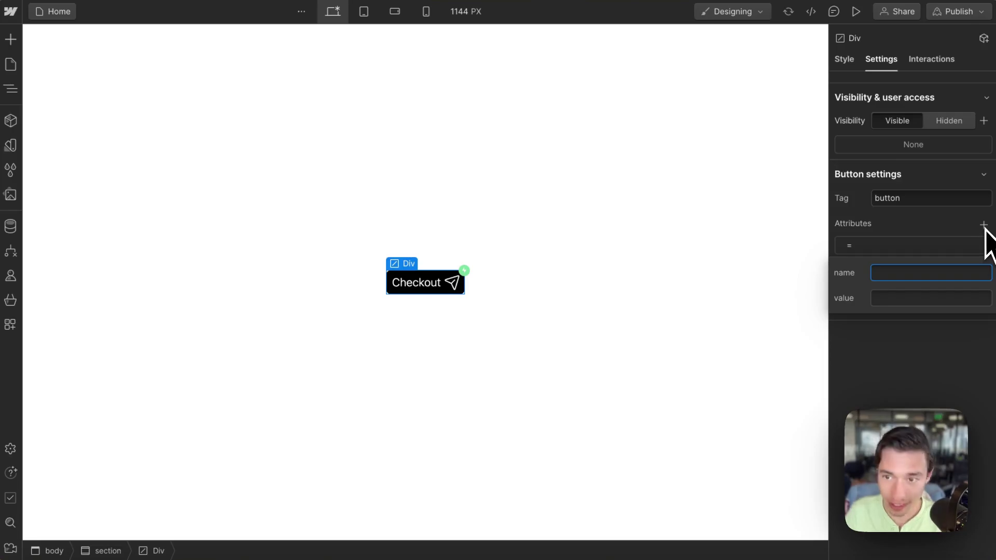
pyautogui.write('wized')
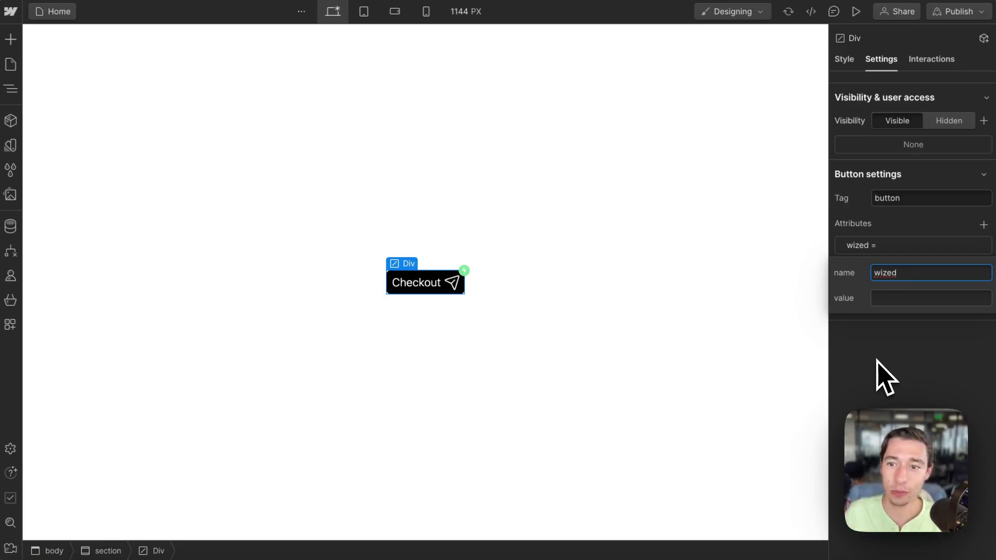
pyautogui.doubleClick(894, 274)
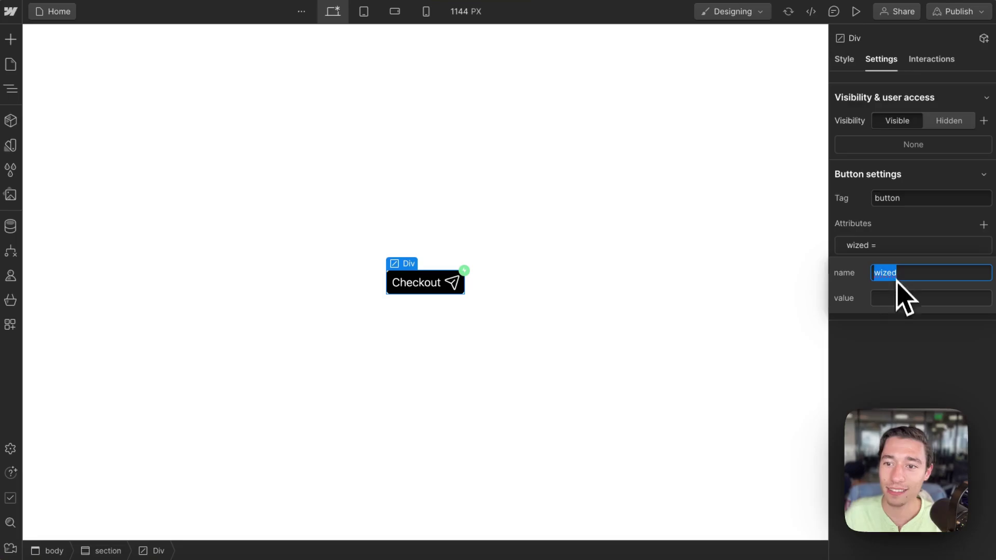
pyautogui.click(893, 297)
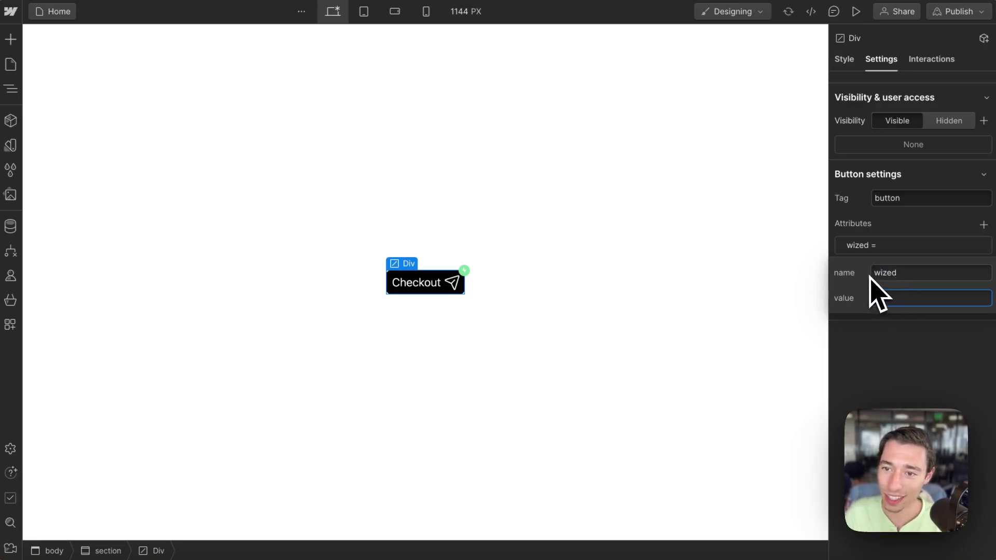
pyautogui.doubleClick(905, 273)
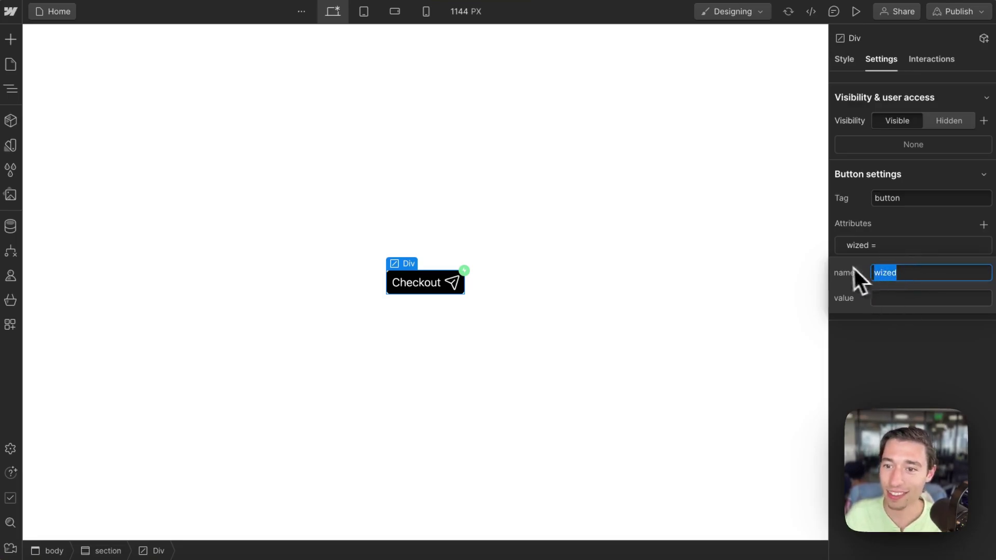
pyautogui.click(903, 300)
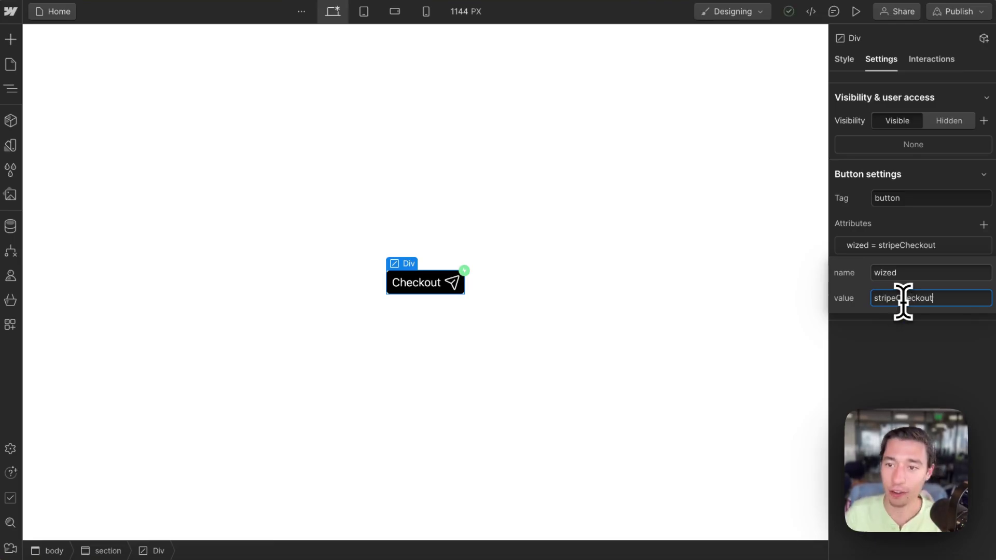
# - Publish the site with the new attribute to the staging domain stripe-checkout-wized.webflow.io
pyautogui.click(932, 406)
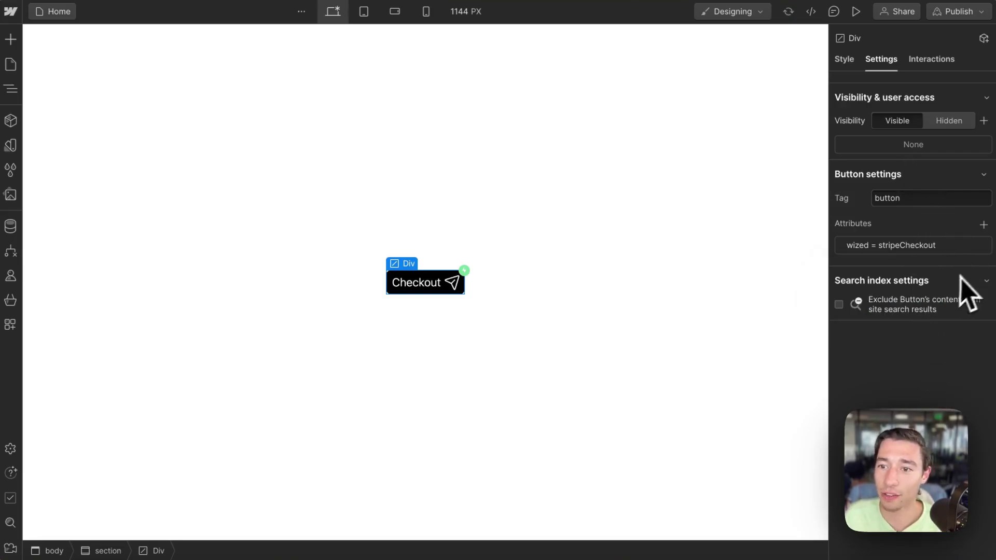
pyautogui.click(949, 14)
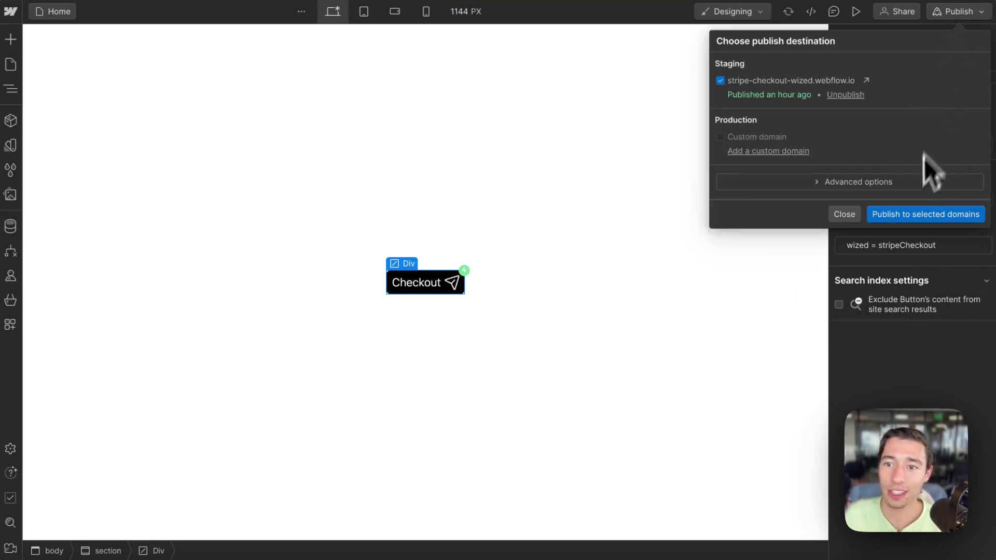
pyautogui.click(889, 216)
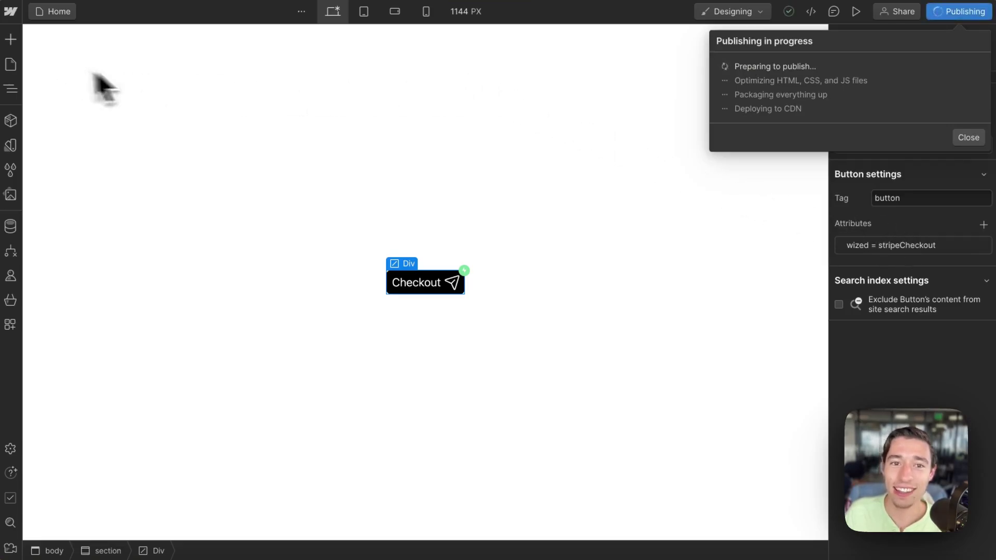
# - In Wized, reload the canvas to rescan attributes and create a stripeCheckout action from the Checkout button
pyautogui.moveTo(35, 89)
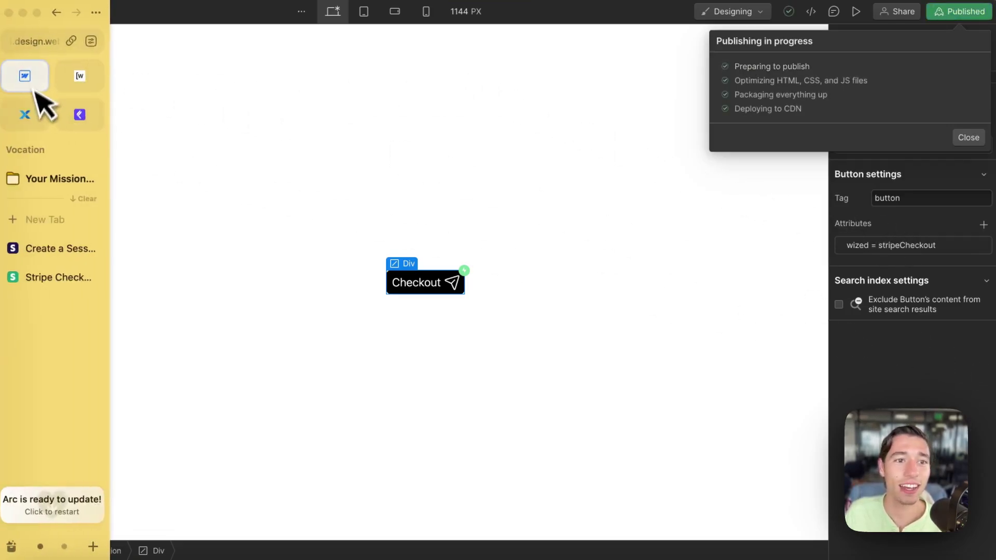
pyautogui.click(79, 86)
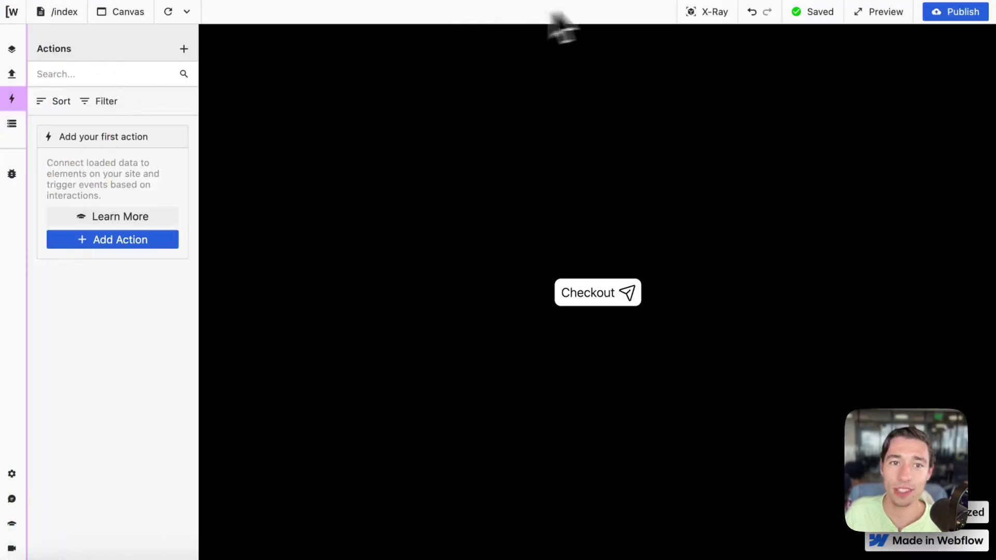
pyautogui.click(188, 12)
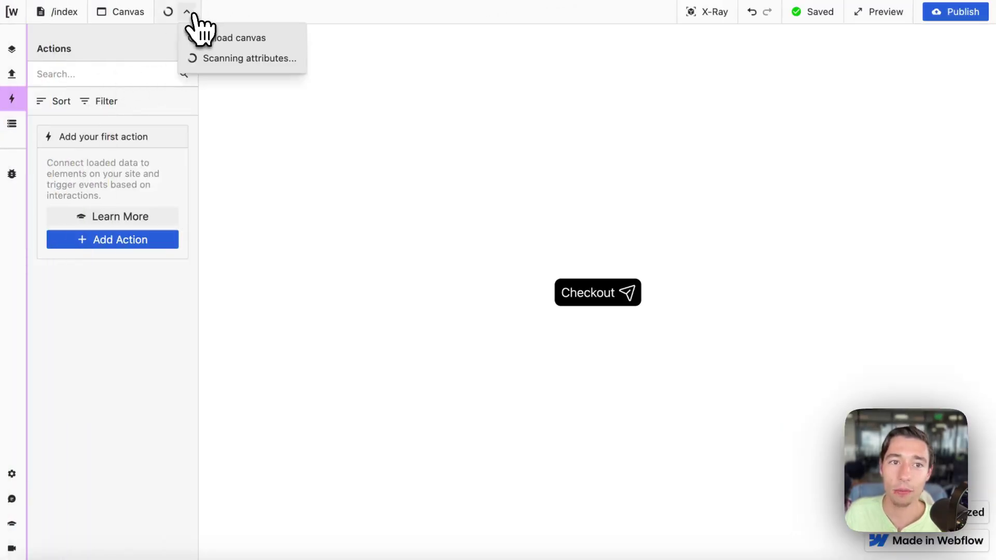
pyautogui.click(352, 127)
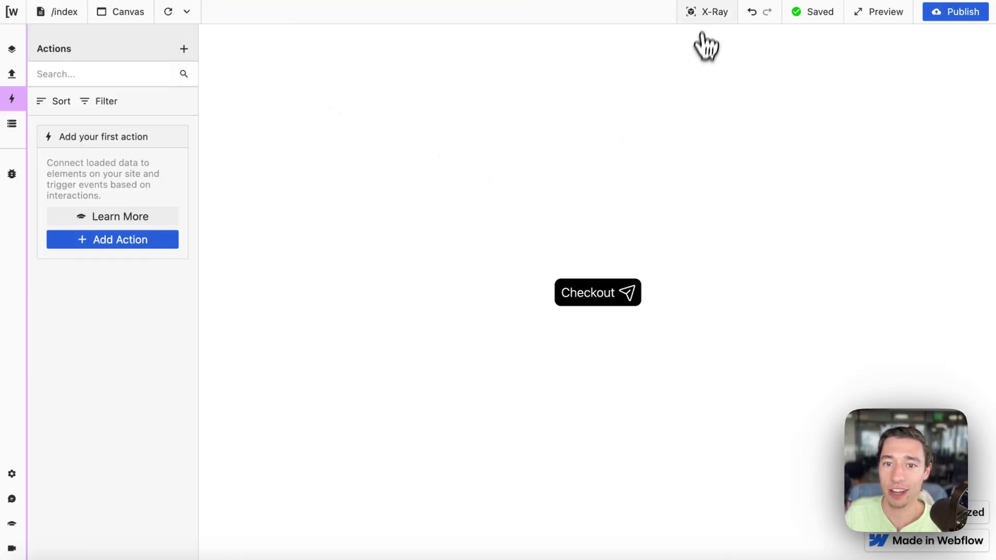
pyautogui.click(704, 12)
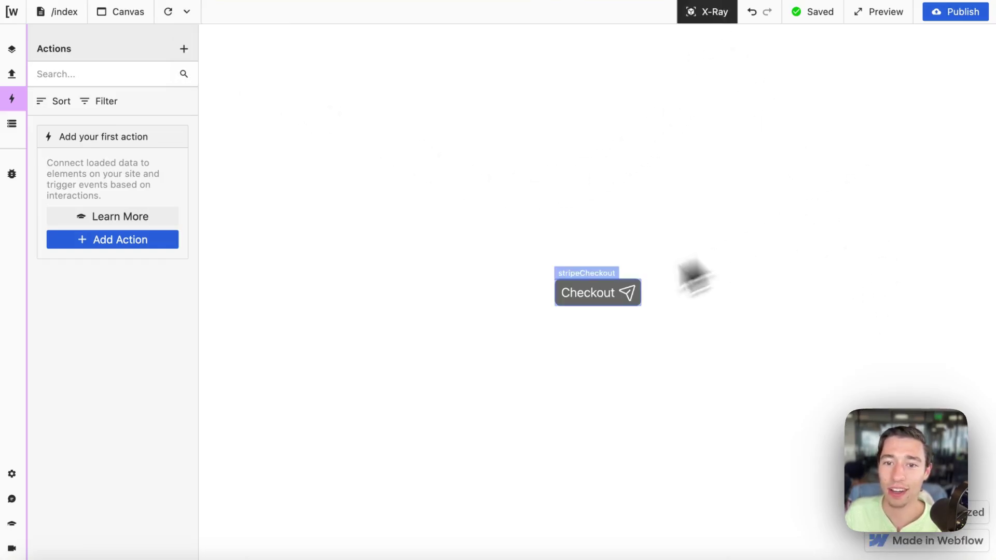
pyautogui.click(581, 284)
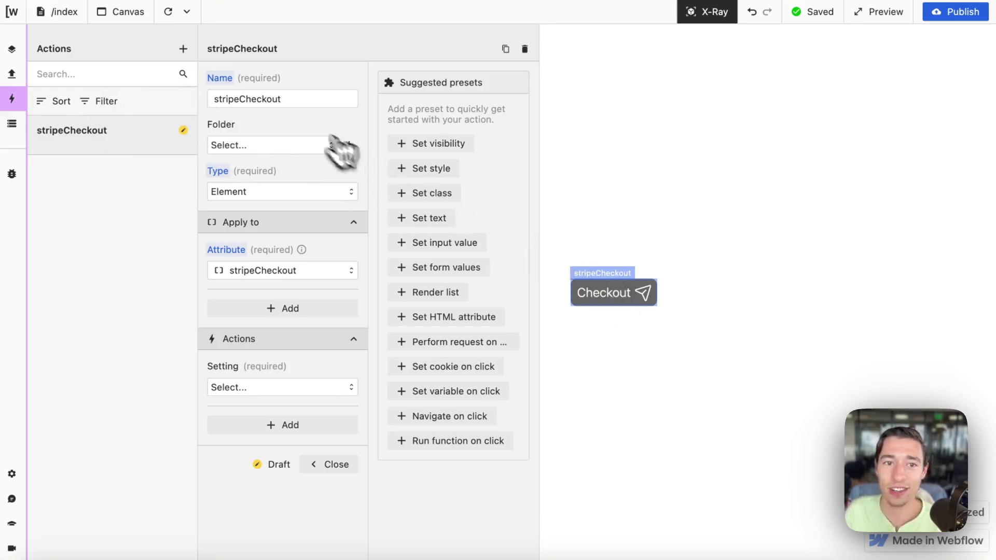
# - Rename the action to 'Create Stripe Checkout' and have it run on the click event
pyautogui.doubleClick(279, 98)
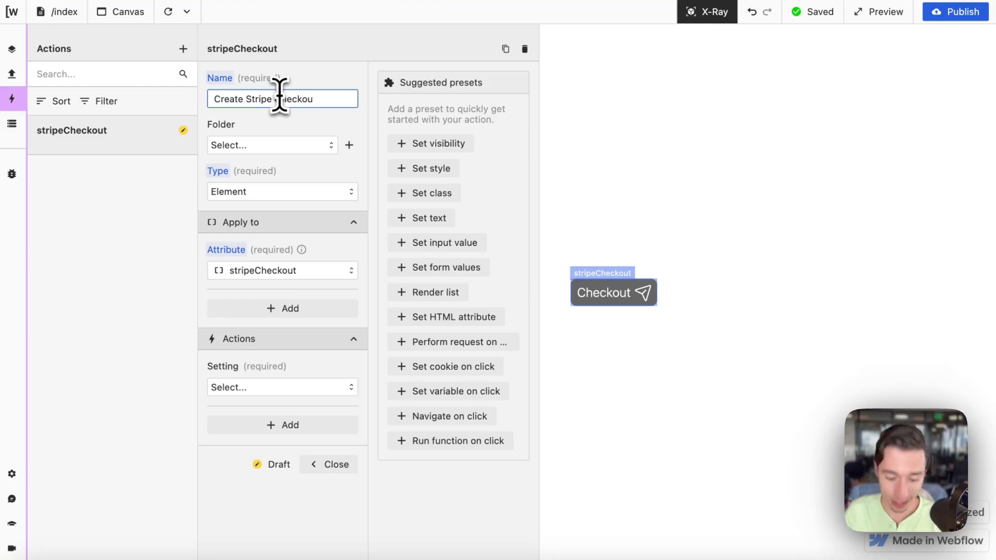
pyautogui.press('Return')
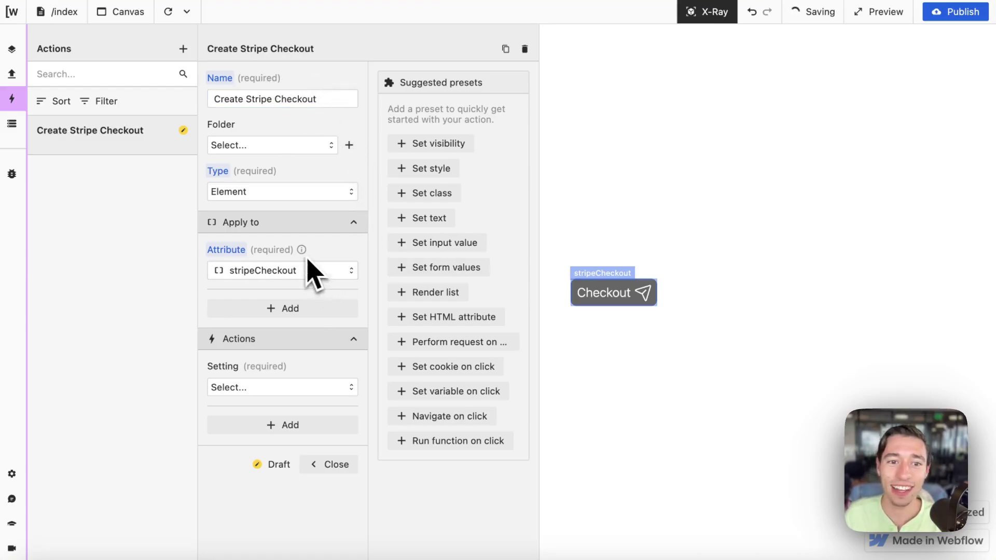
pyautogui.click(282, 385)
pyautogui.click(249, 448)
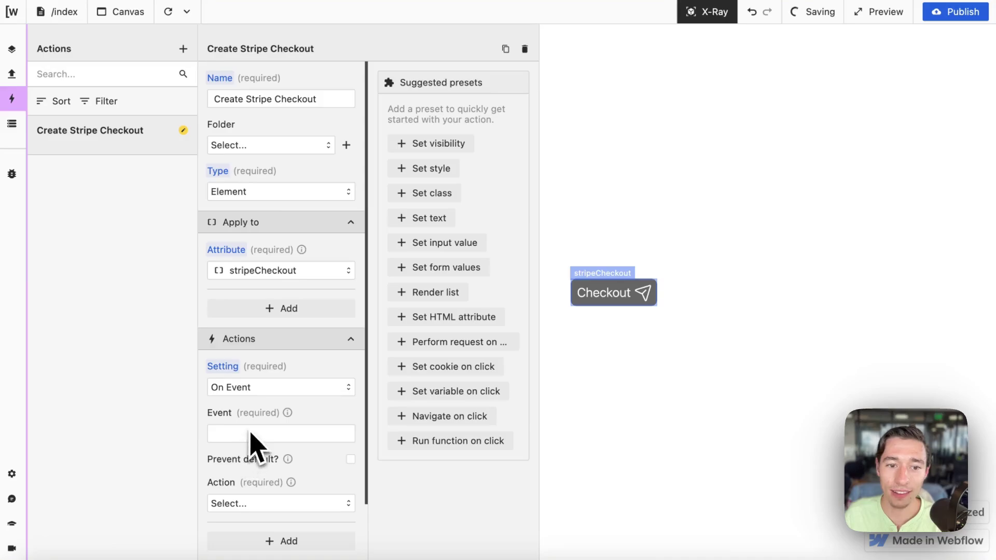
pyautogui.scroll(-3, 254, 405)
pyautogui.click(240, 320)
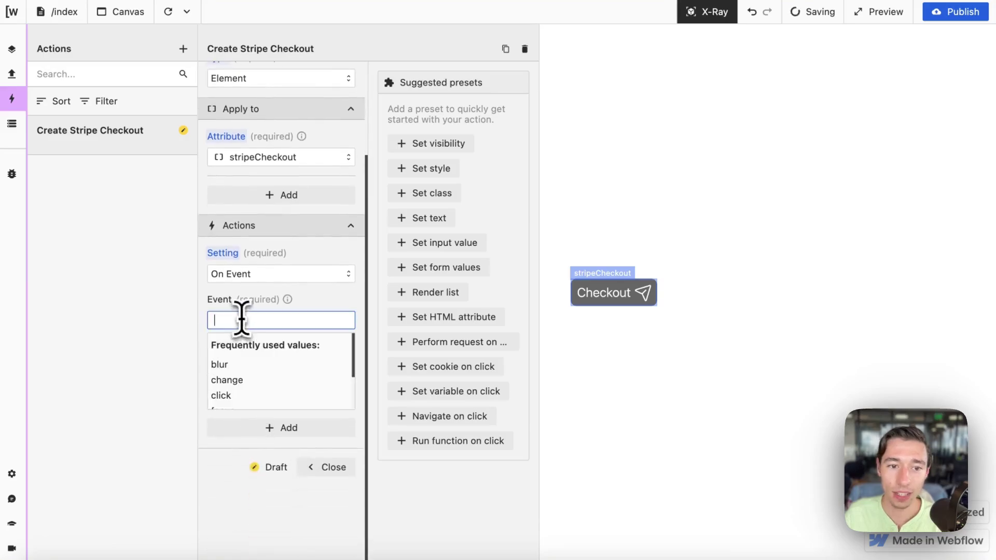
pyautogui.click(239, 398)
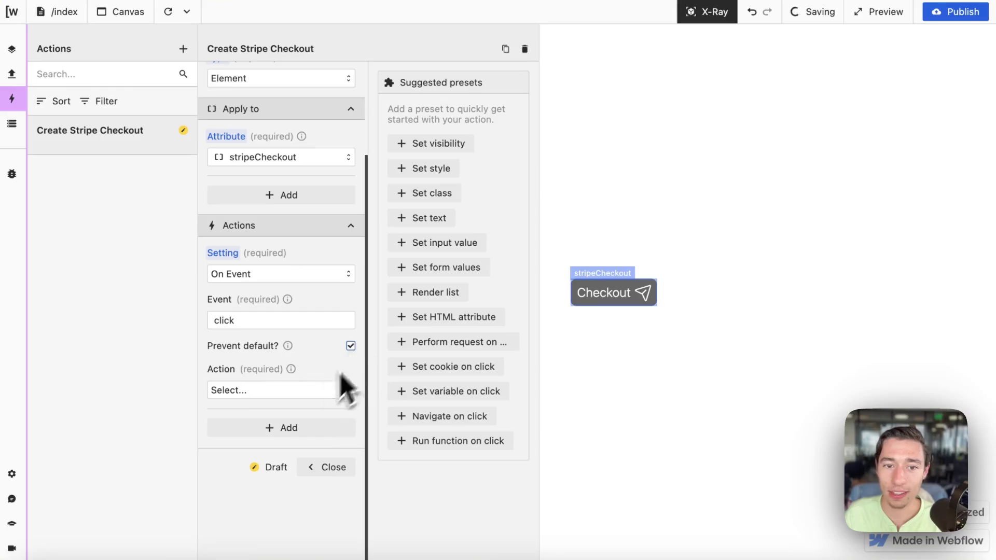
# - Set the action type to Perform request using the create_session request
pyautogui.click(285, 392)
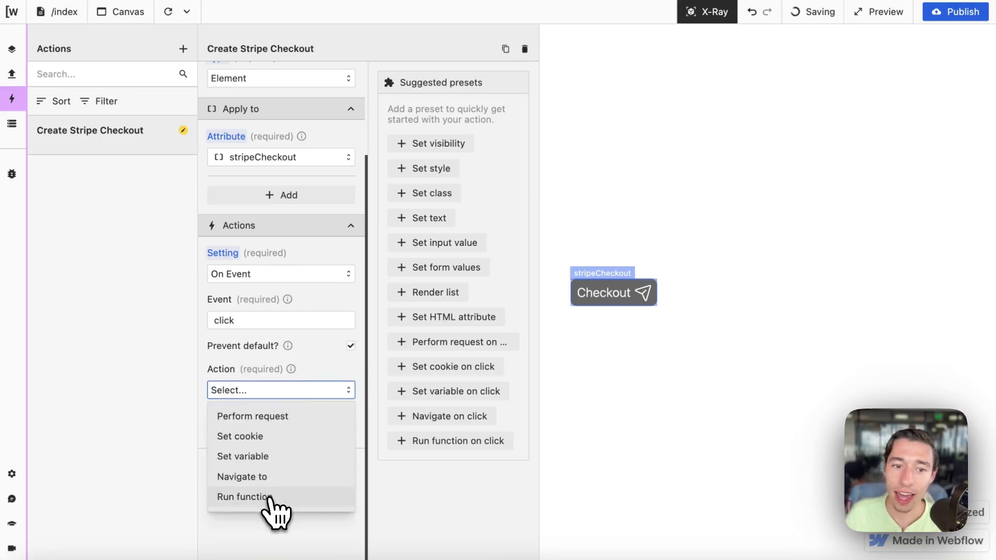
pyautogui.click(282, 417)
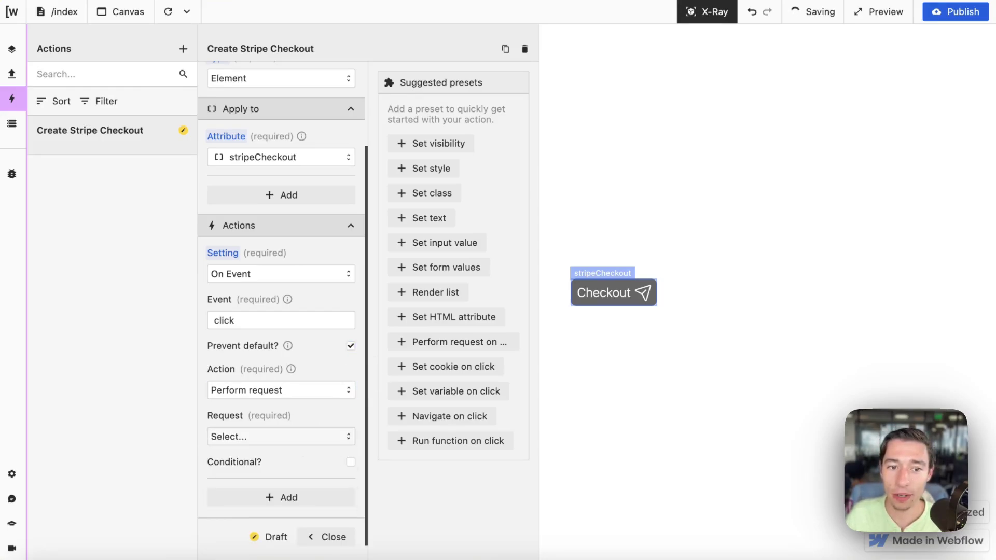
pyautogui.click(303, 438)
pyautogui.scroll(-2, 296, 456)
pyautogui.click(257, 392)
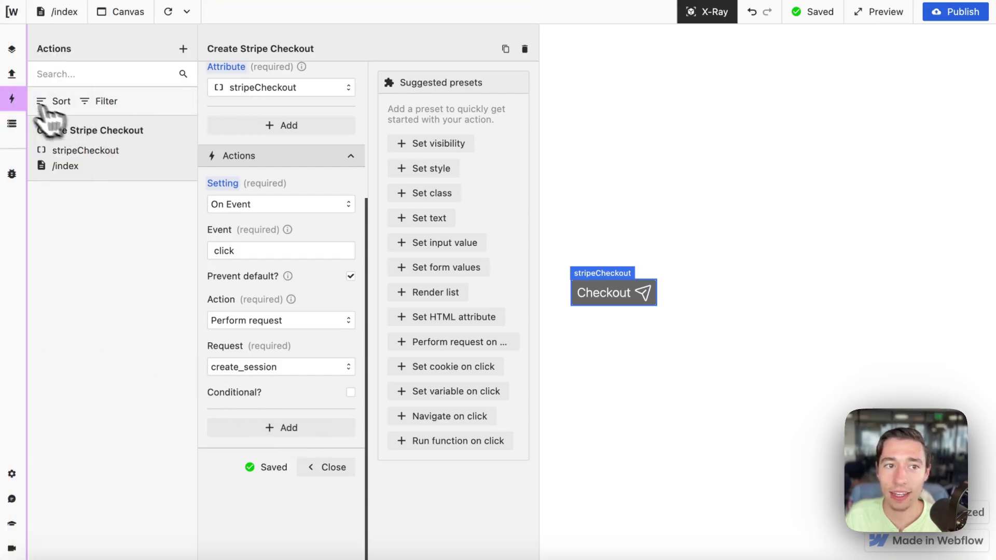
# - Make the create_session request's line_items[0][quantity] value return 1
pyautogui.click(11, 73)
pyautogui.click(101, 151)
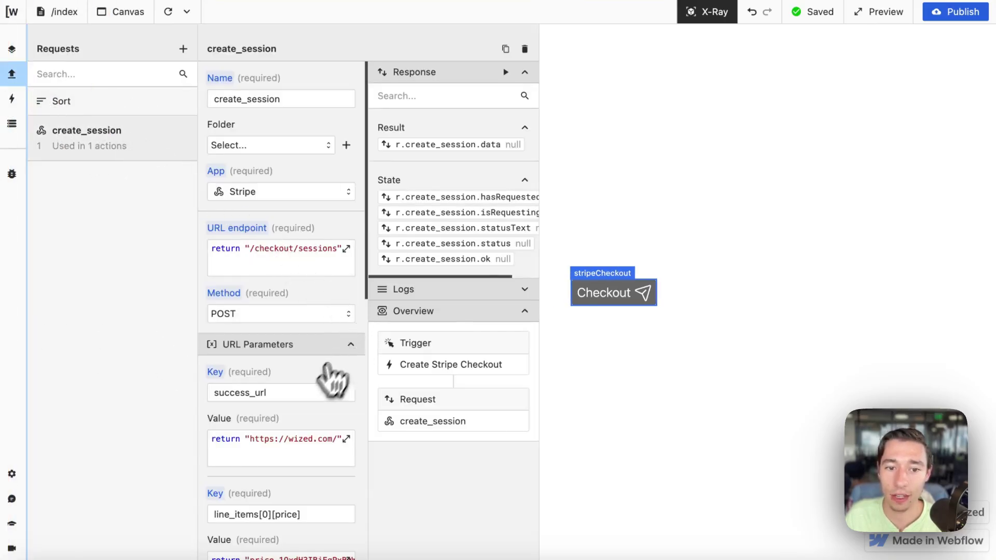
pyautogui.scroll(-10, 329, 383)
pyautogui.scroll(4, 311, 400)
pyautogui.click(305, 332)
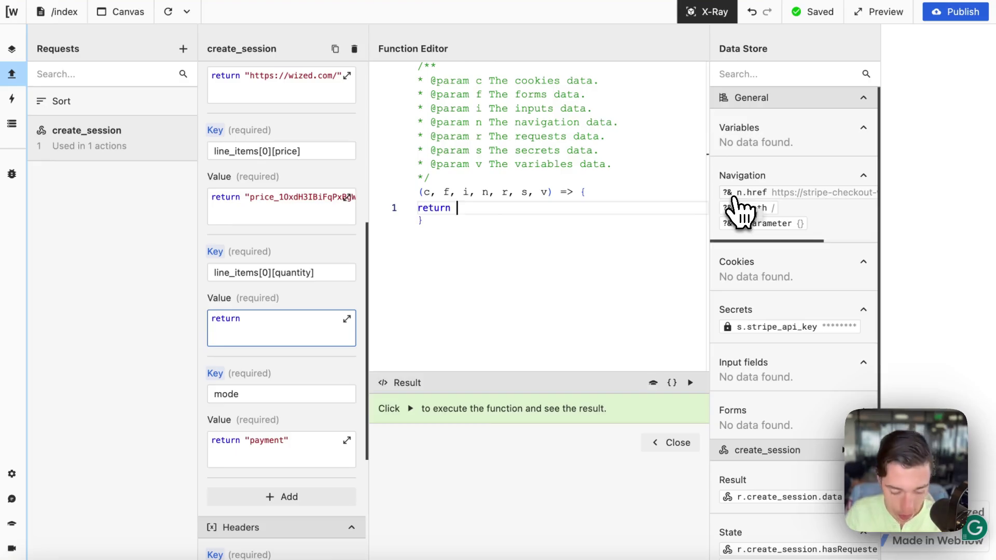
pyautogui.write('1')
pyautogui.click(672, 442)
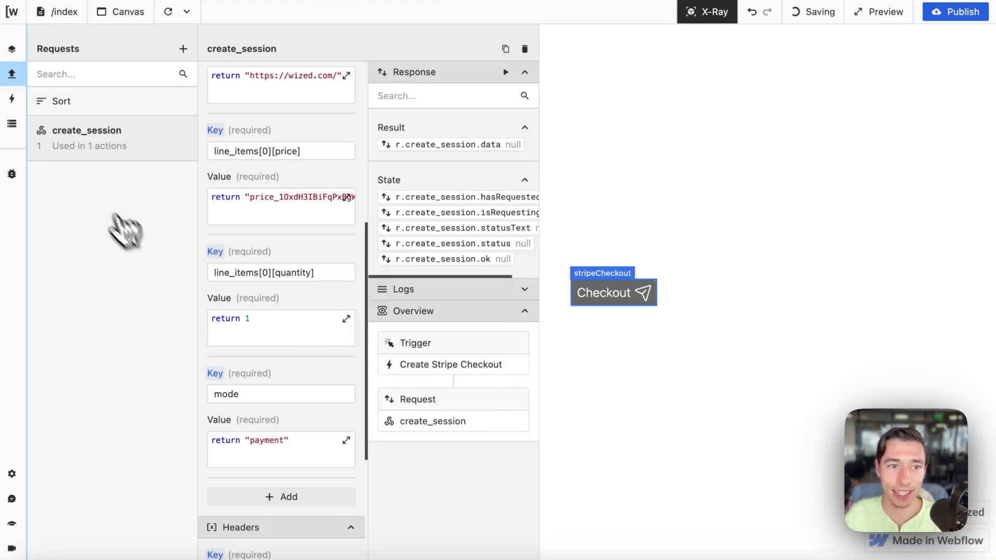
# - Close the create_session request and reopen the Create Stripe Checkout action
pyautogui.click(15, 102)
pyautogui.click(15, 122)
pyautogui.click(16, 107)
pyautogui.click(119, 166)
# - Fire create_session from the live page's Checkout button and inspect its result in the Data Store
pyautogui.scroll(-5, 291, 311)
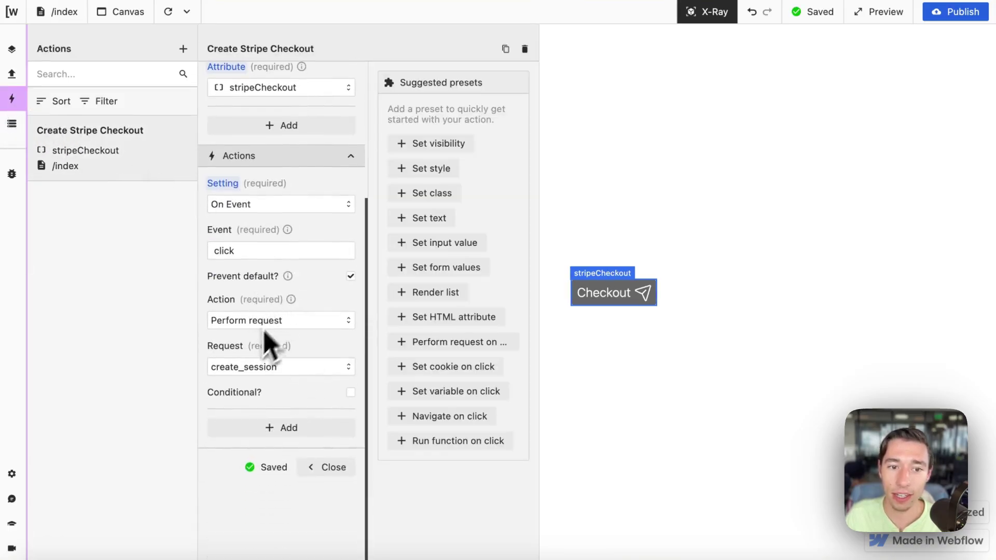
pyautogui.click(11, 123)
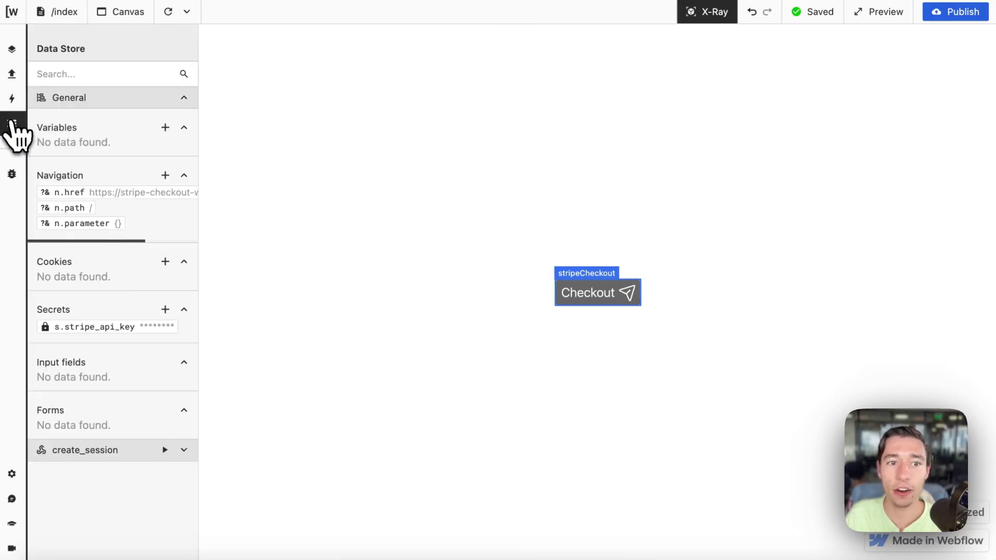
pyautogui.click(710, 15)
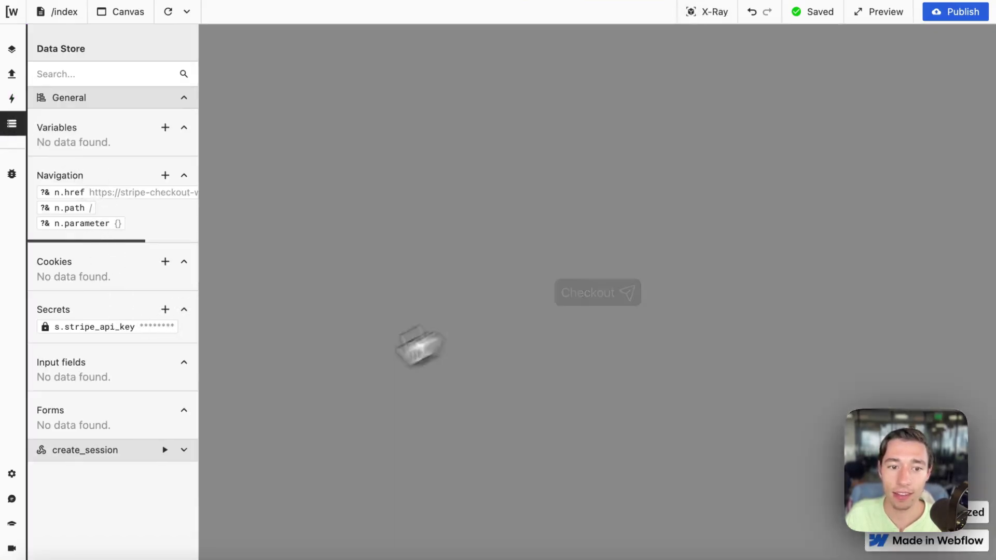
pyautogui.click(184, 449)
pyautogui.scroll(-3, 188, 462)
pyautogui.click(599, 299)
pyautogui.hscroll(3, 160, 407)
pyautogui.scroll(-5, 160, 409)
pyautogui.hscroll(-3, 156, 415)
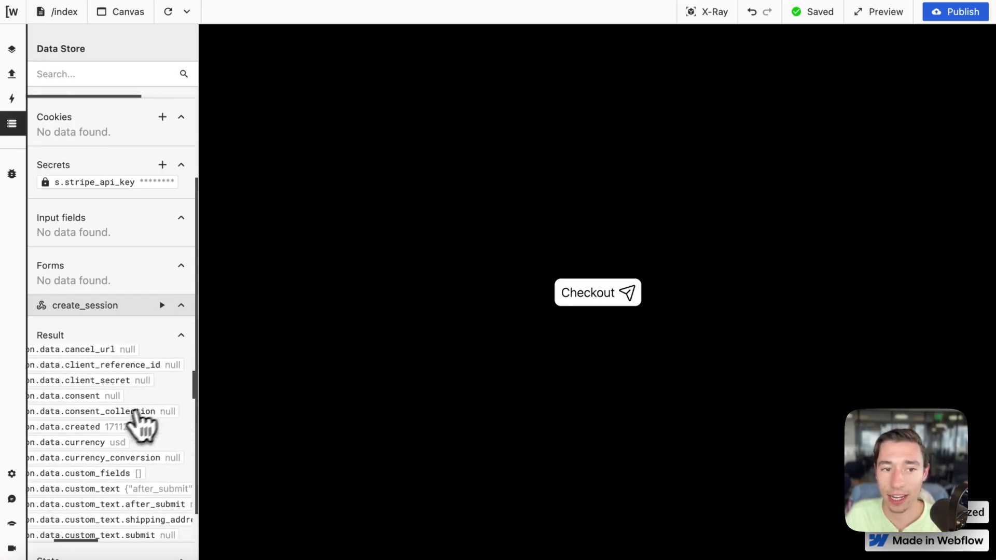
# - Reopen the create_session request's settings and review them
pyautogui.click(15, 51)
pyautogui.click(13, 73)
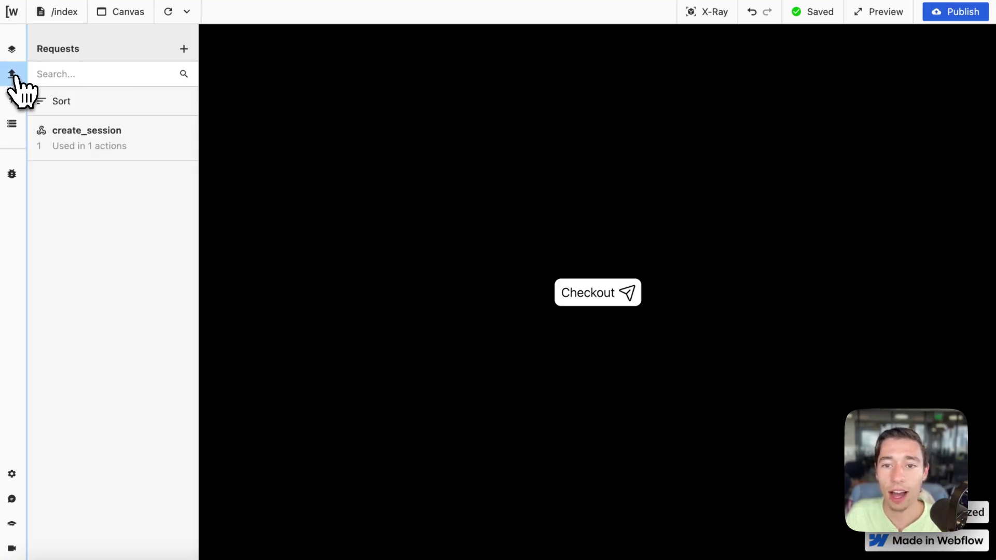
pyautogui.click(15, 79)
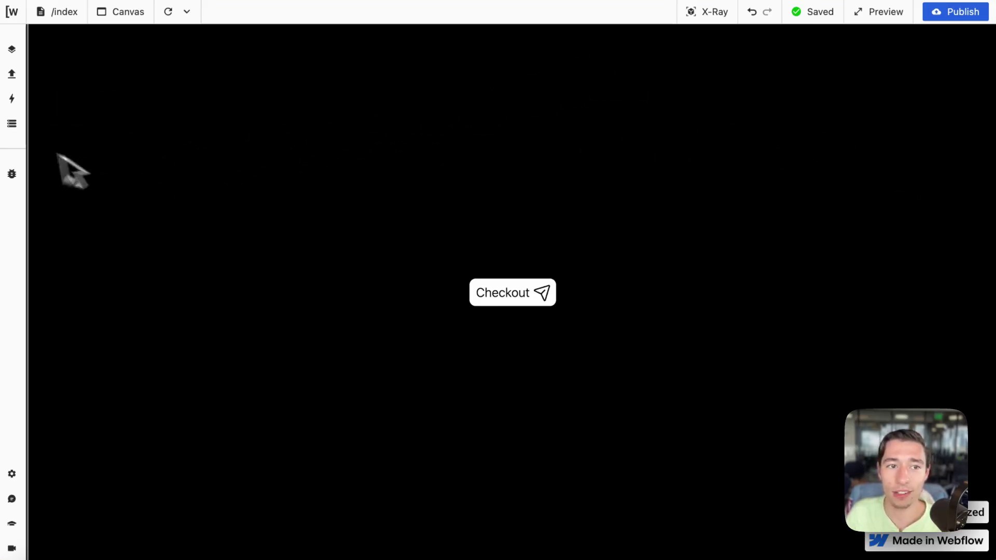
pyautogui.click(13, 75)
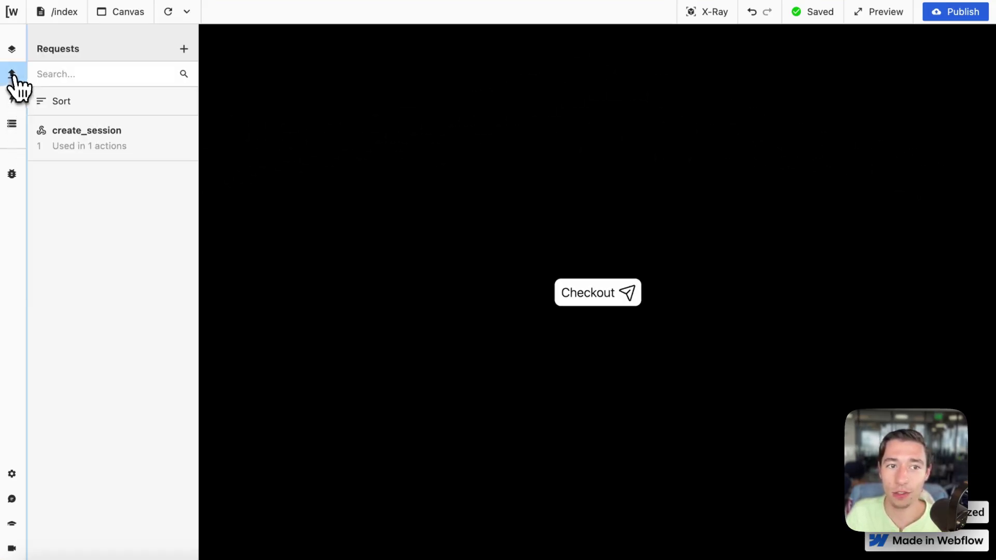
pyautogui.click(144, 154)
pyautogui.scroll(-10, 283, 249)
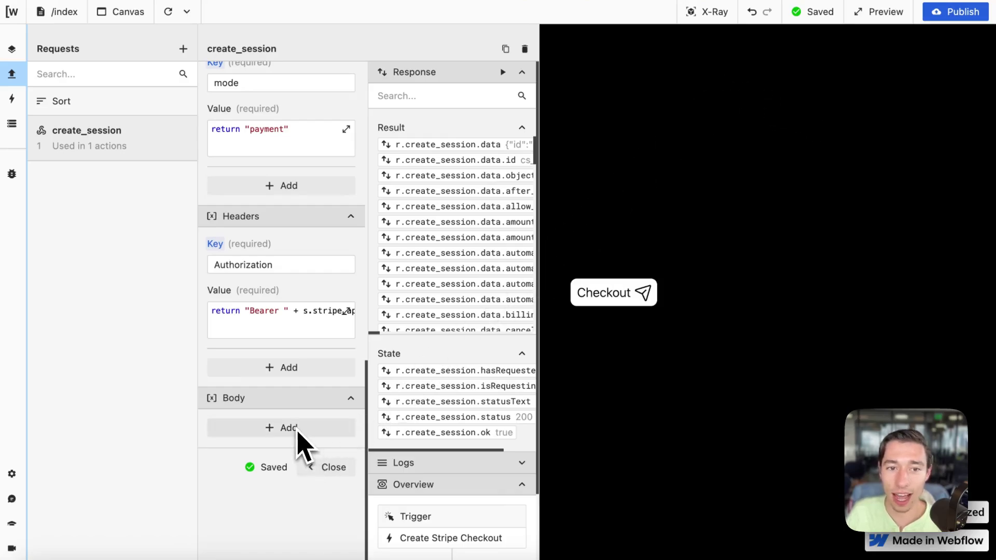
# - Create a new action named Navigate to Stripe
pyautogui.click(11, 98)
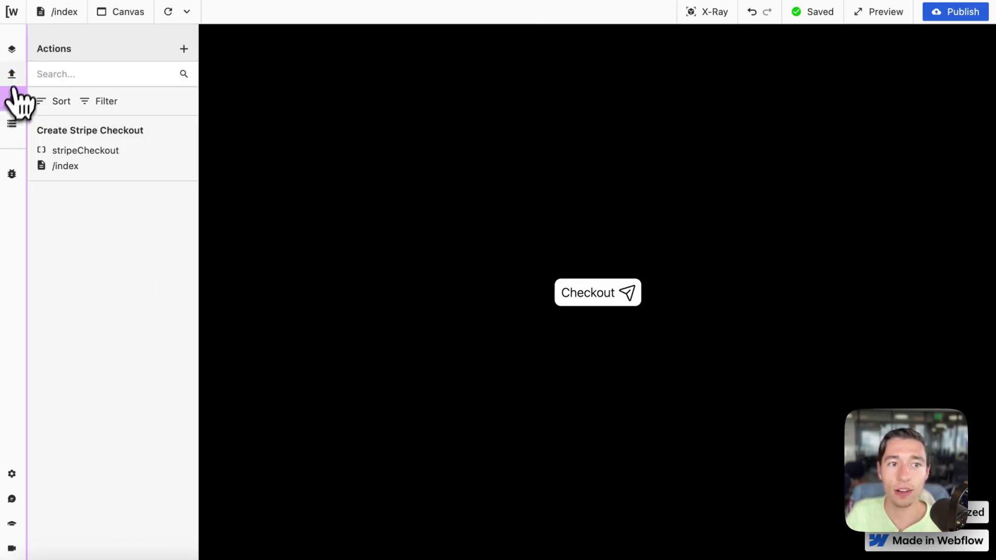
pyautogui.click(184, 48)
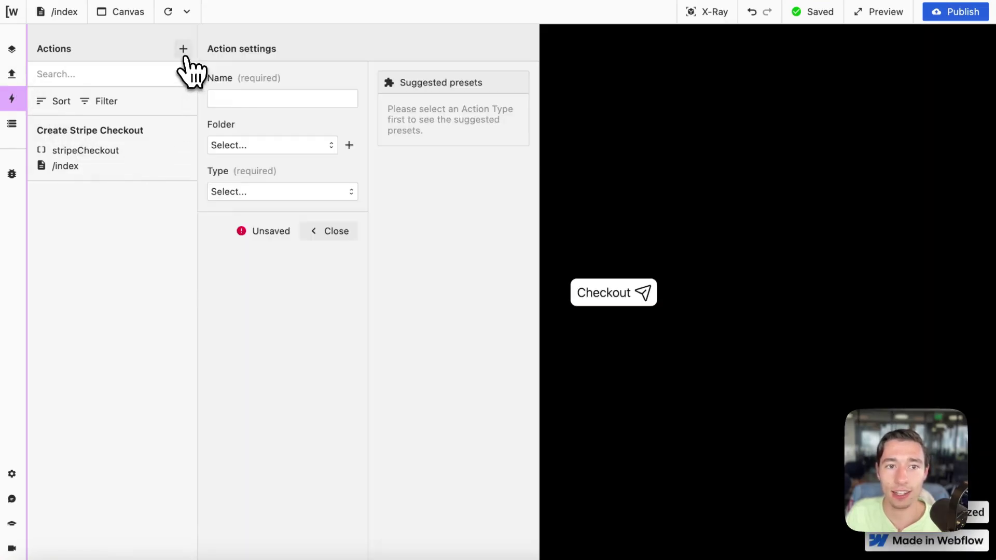
pyautogui.click(254, 99)
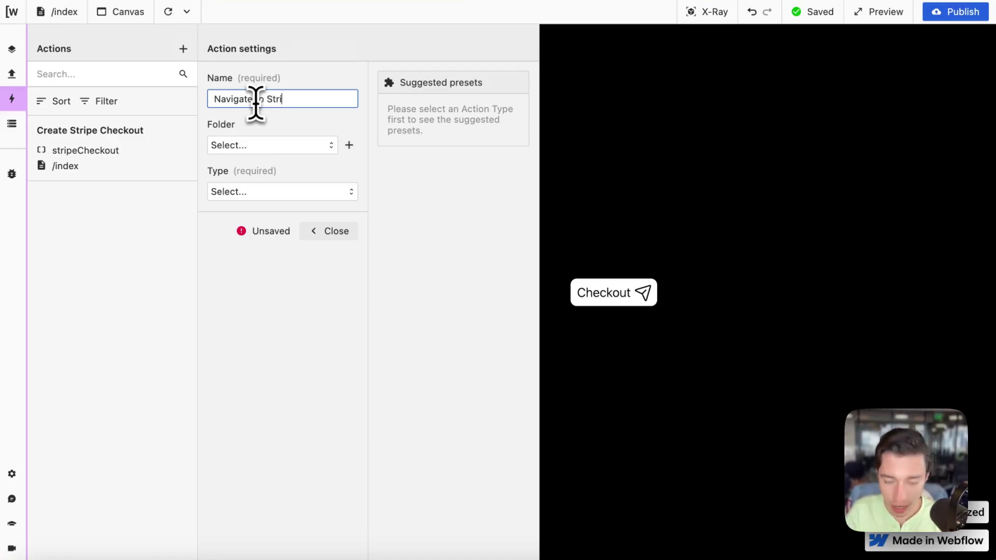
pyautogui.write('pe')
pyautogui.press('Return')
# - Make it an Event action triggered when create_session finishes, and add an action step
pyautogui.click(288, 193)
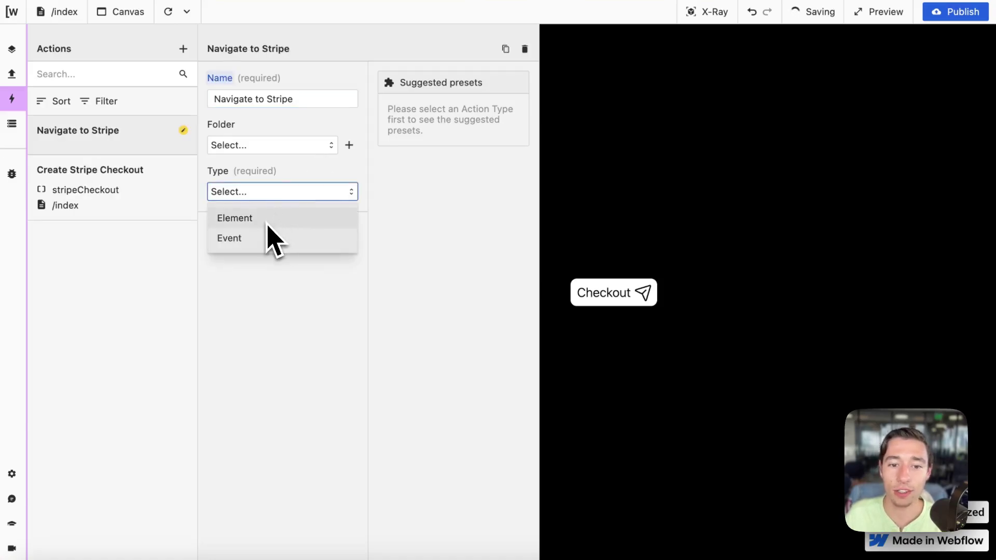
pyautogui.click(270, 240)
pyautogui.click(257, 271)
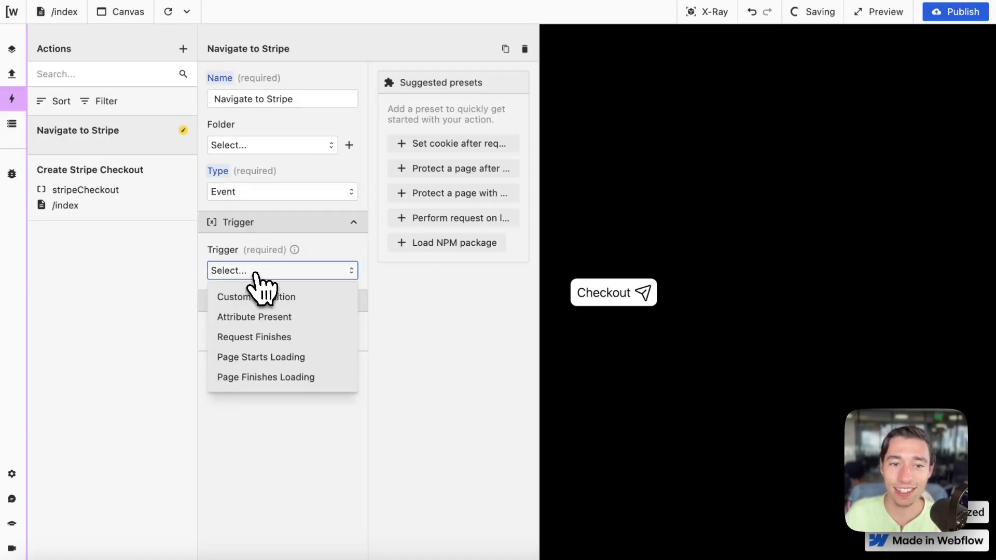
pyautogui.click(271, 338)
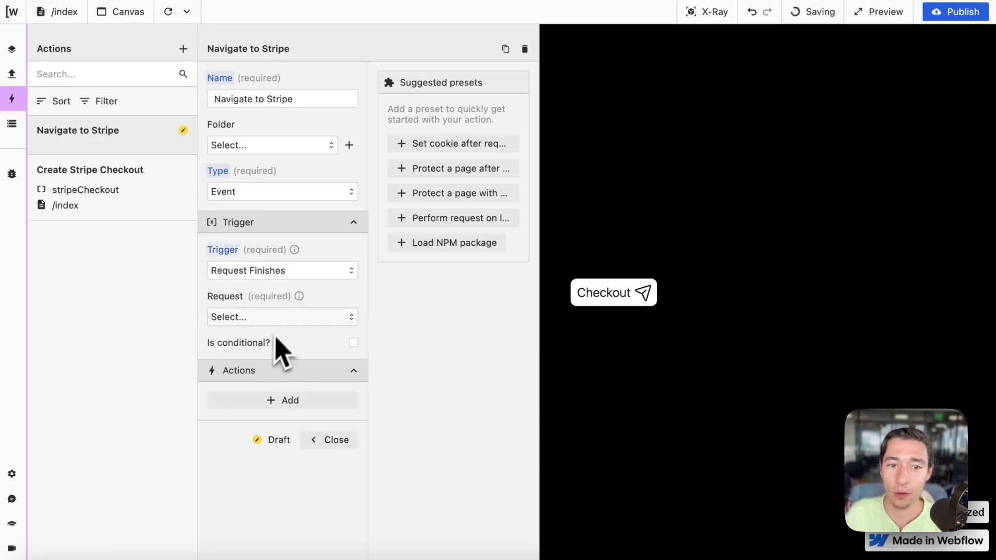
pyautogui.click(274, 316)
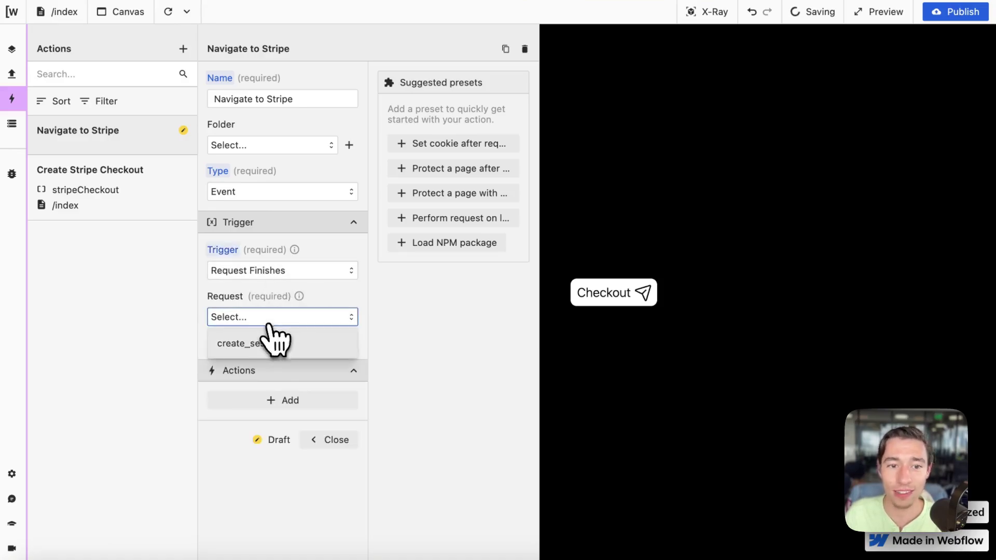
pyautogui.click(251, 357)
pyautogui.click(326, 403)
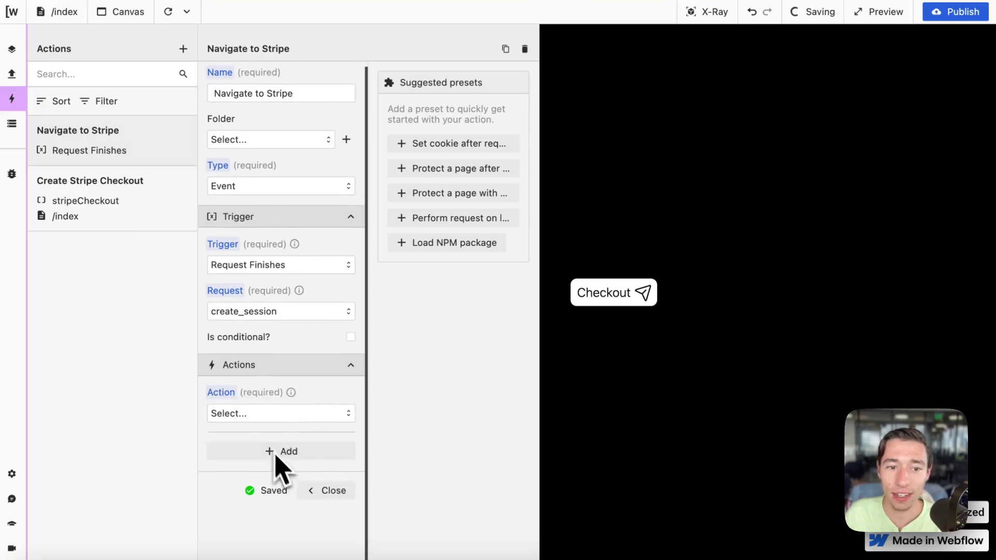
pyautogui.click(264, 413)
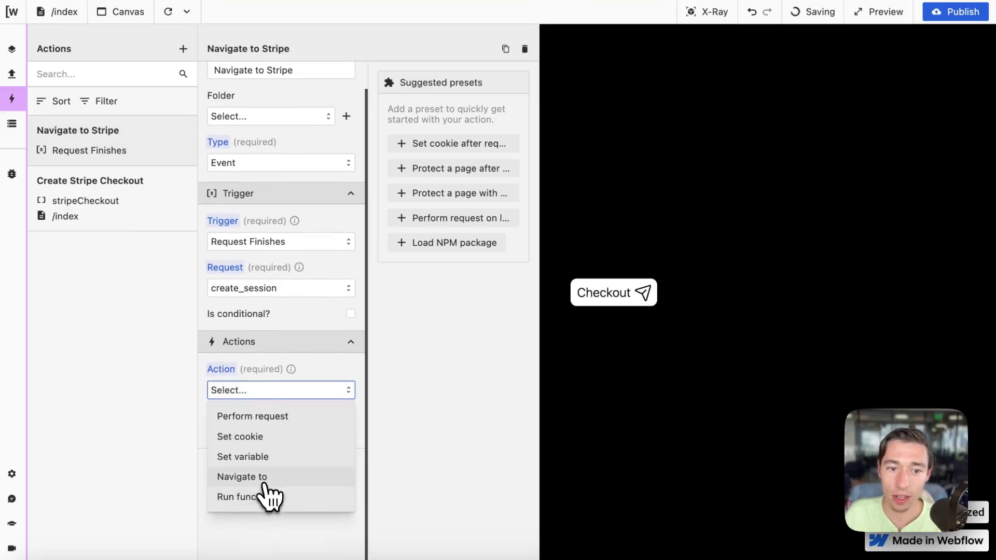
# - Make the step Navigate to, with the URL returning r.create_session.data.url
pyautogui.click(264, 476)
pyautogui.click(267, 457)
pyautogui.write('re')
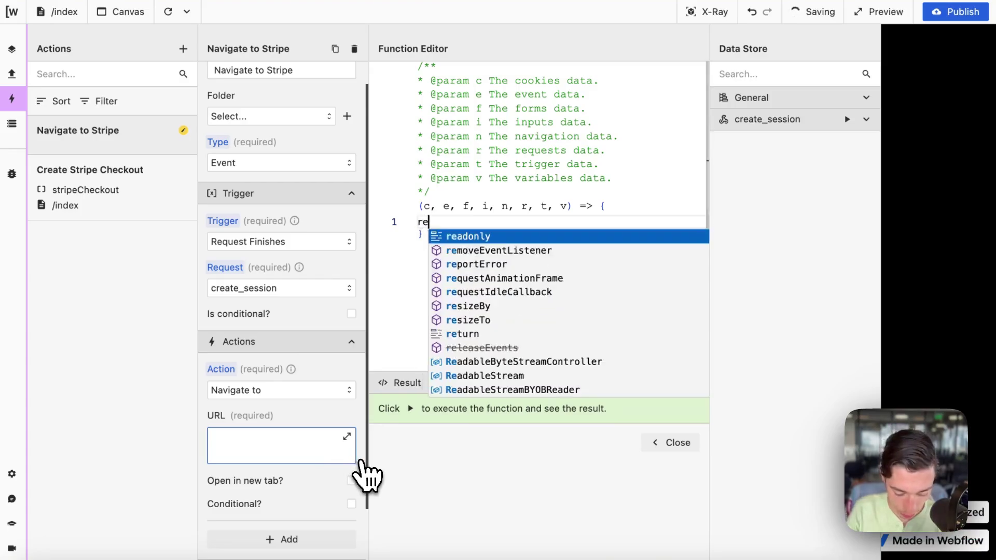
pyautogui.write('turn ')
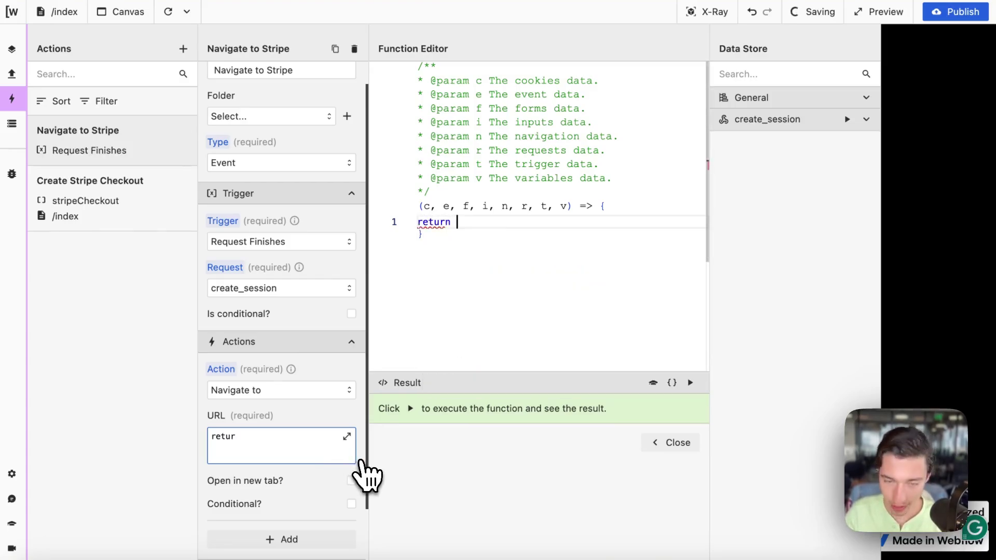
pyautogui.write('"')
pyautogui.press('BackSpace')
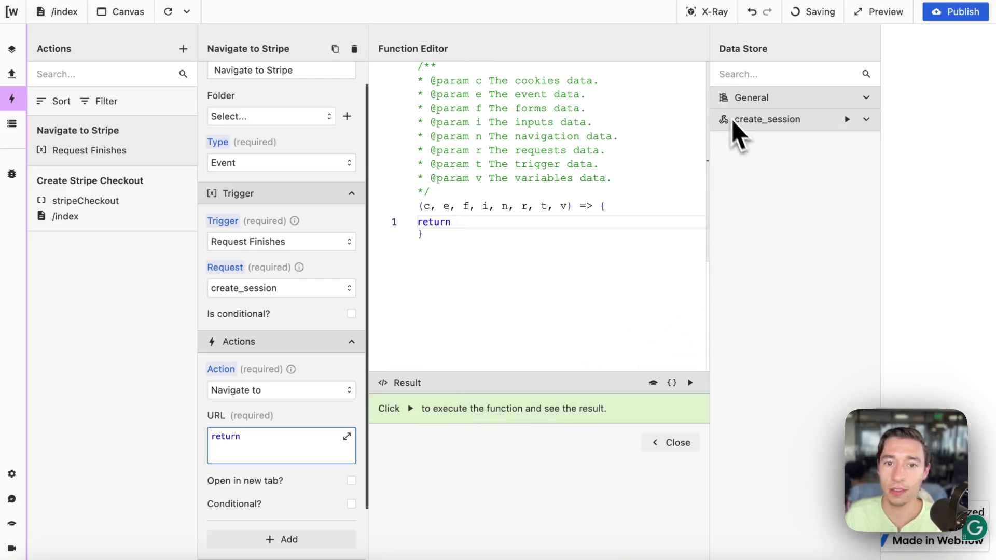
pyautogui.click(866, 98)
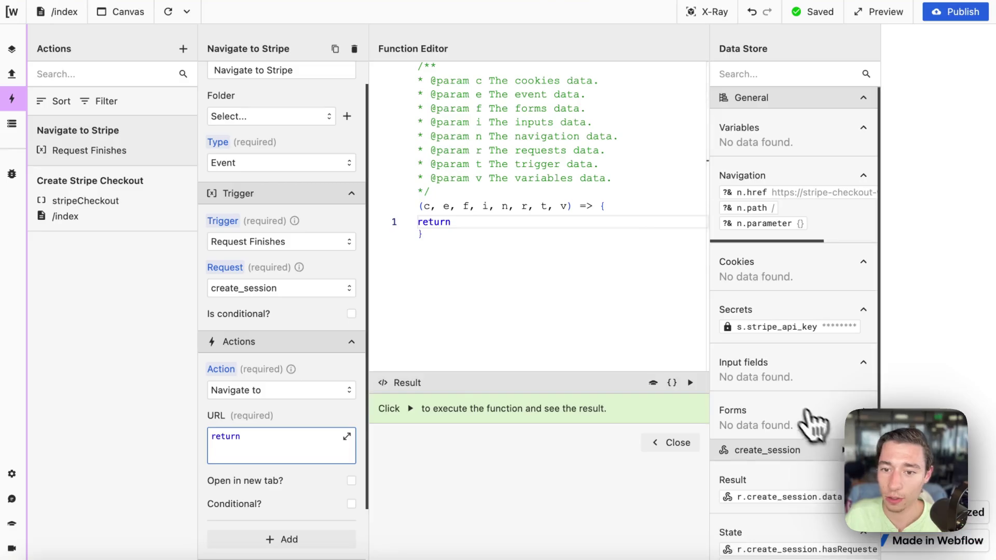
pyautogui.scroll(-3, 809, 422)
pyautogui.click(844, 305)
pyautogui.scroll(-10, 831, 406)
pyautogui.hscroll(3, 830, 406)
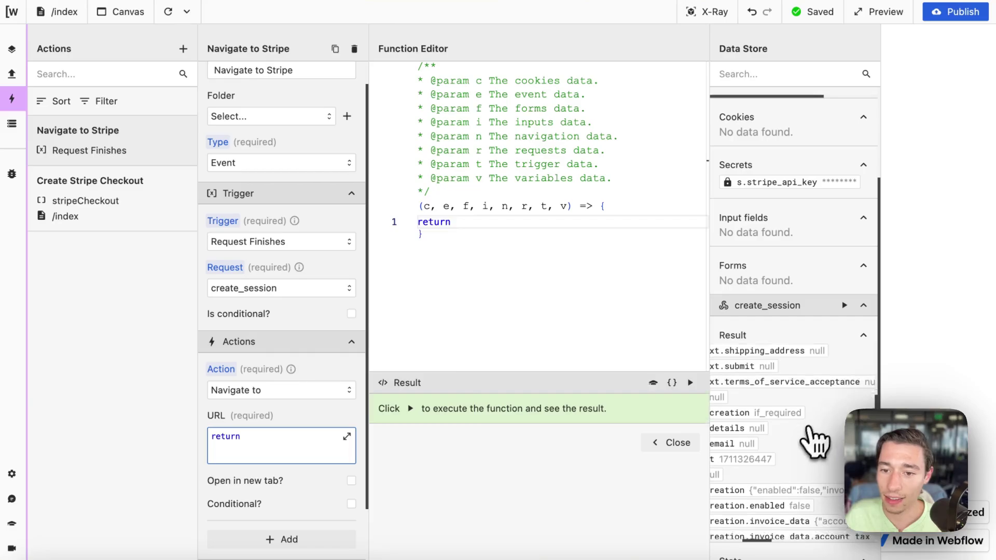
pyautogui.scroll(-10, 809, 444)
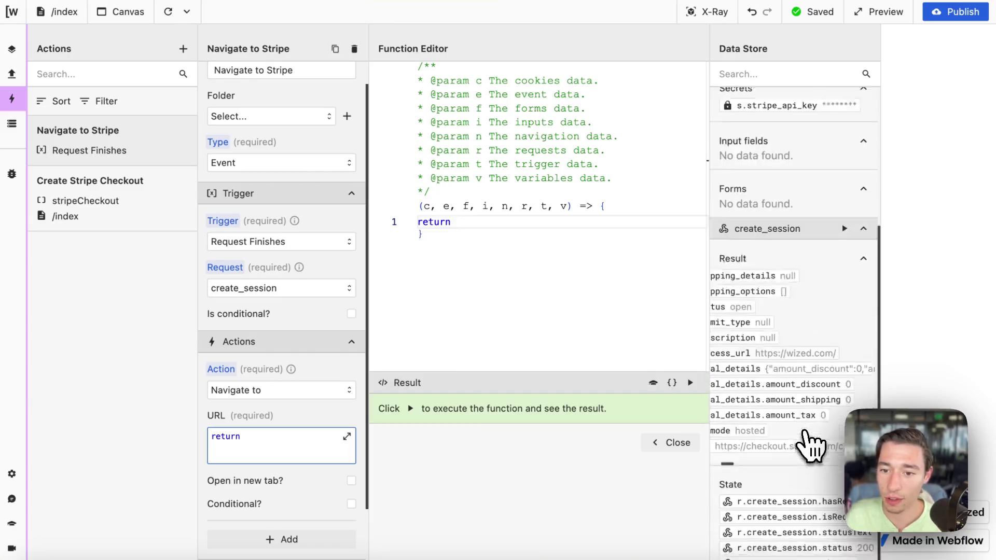
pyautogui.click(458, 222)
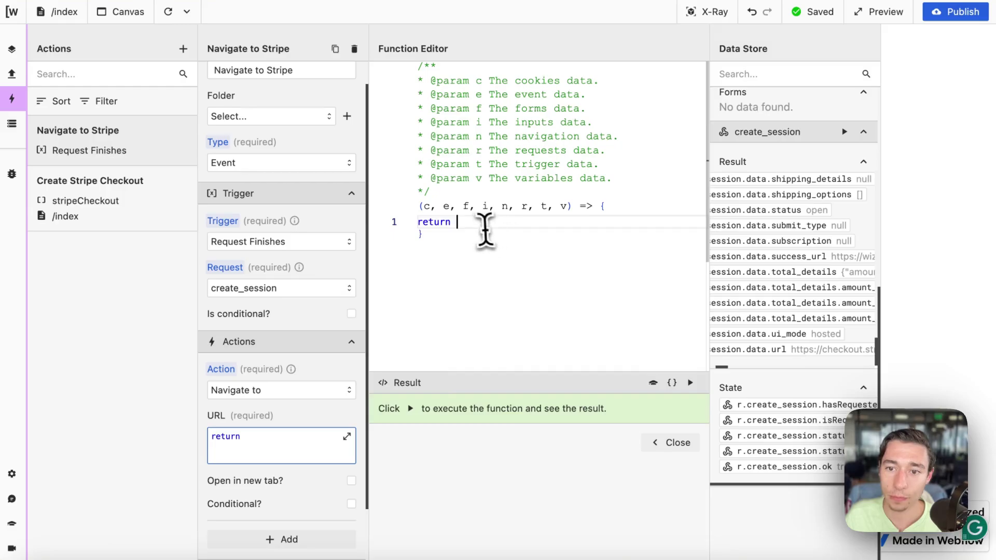
pyautogui.click(777, 351)
# - Save and close Navigate to Stripe, then test the Checkout button in the canvas
pyautogui.click(673, 444)
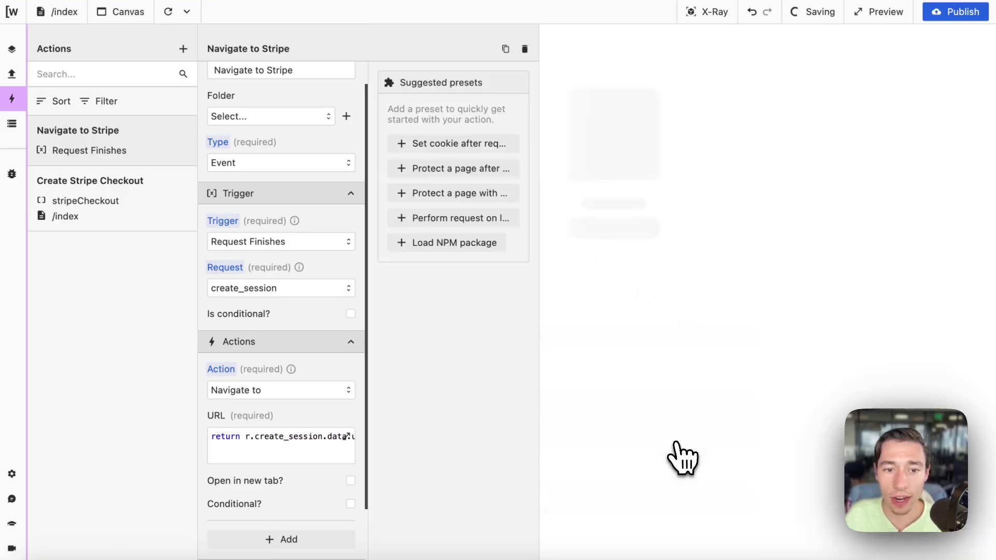
pyautogui.scroll(-3, 329, 382)
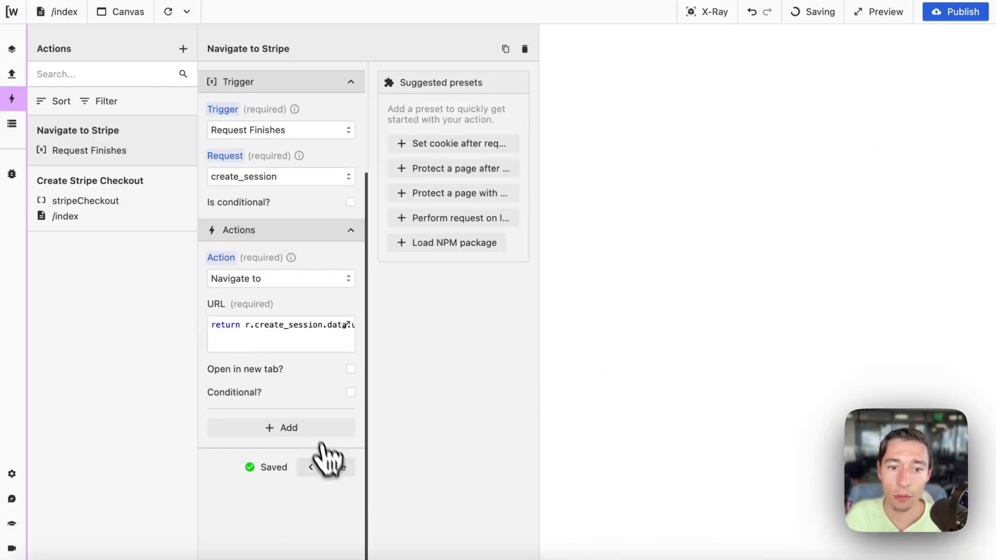
pyautogui.click(330, 465)
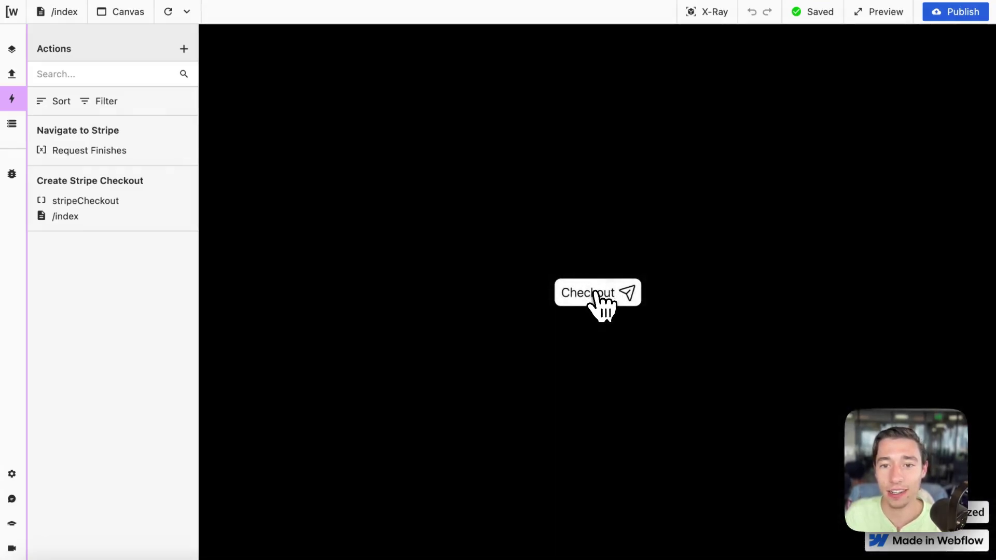
pyautogui.click(596, 294)
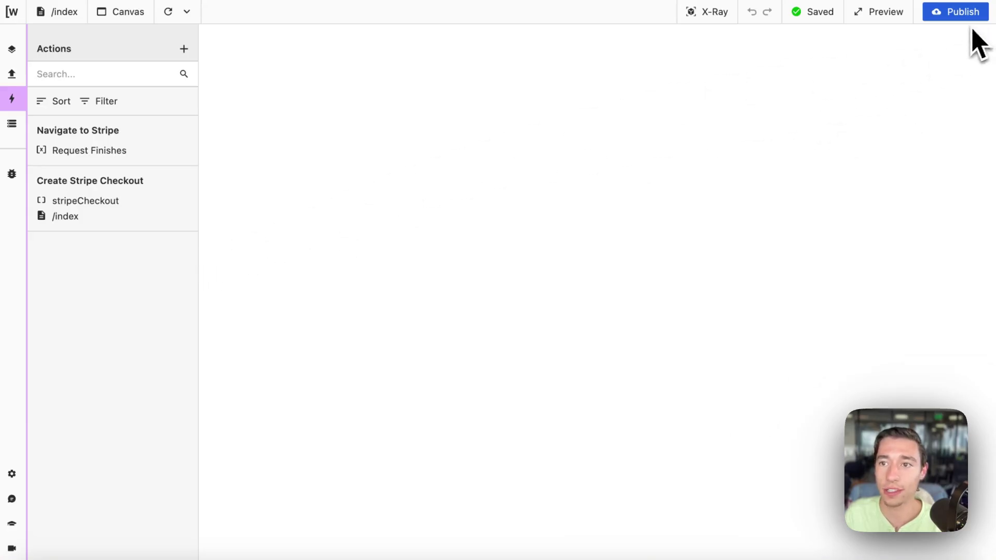
# - Publish, open the live site, and confirm Checkout reaches Stripe's $1,275.00 Lifetime Deal page
pyautogui.click(963, 13)
pyautogui.click(966, 70)
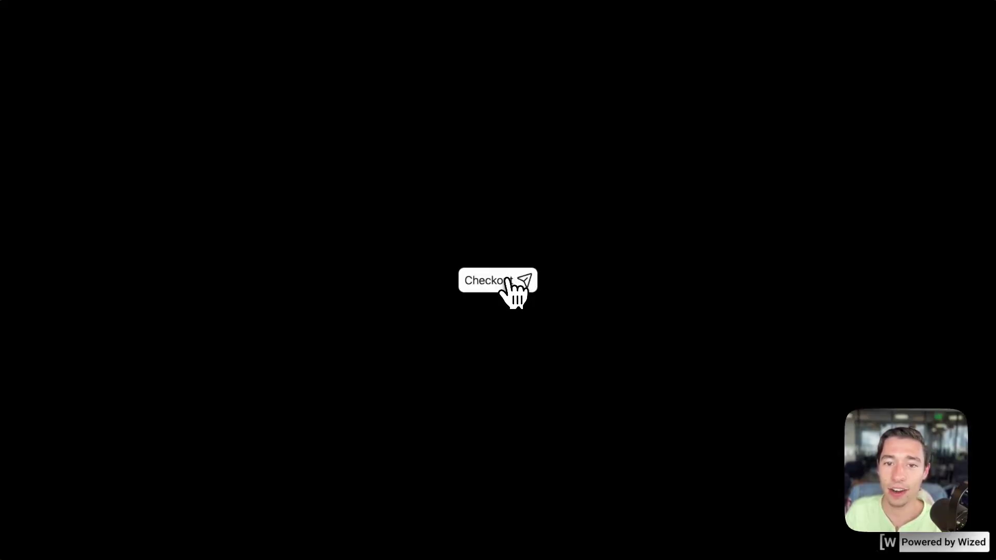
pyautogui.click(506, 280)
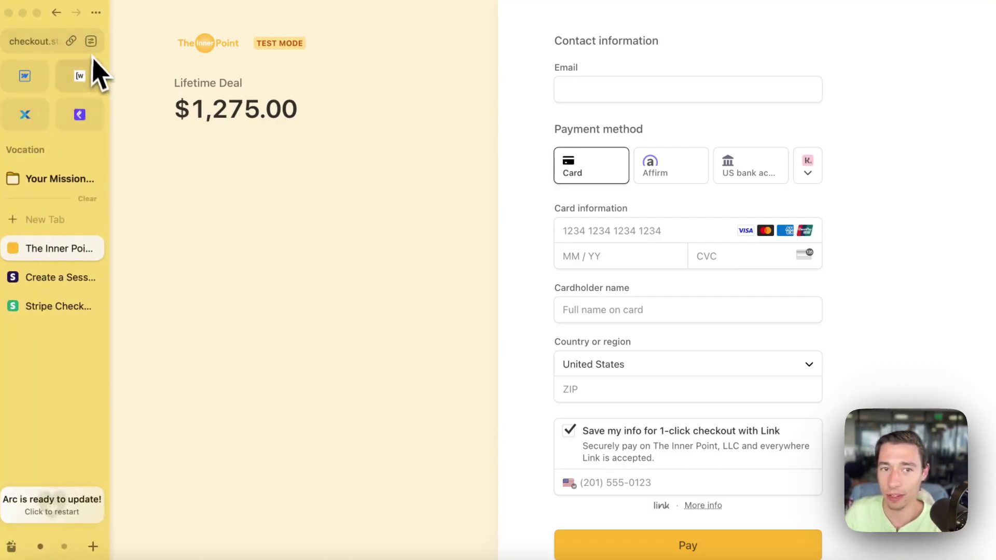
pyautogui.click(98, 77)
# - Dismiss the publishing options and reload the Wized editor
pyautogui.click(876, 213)
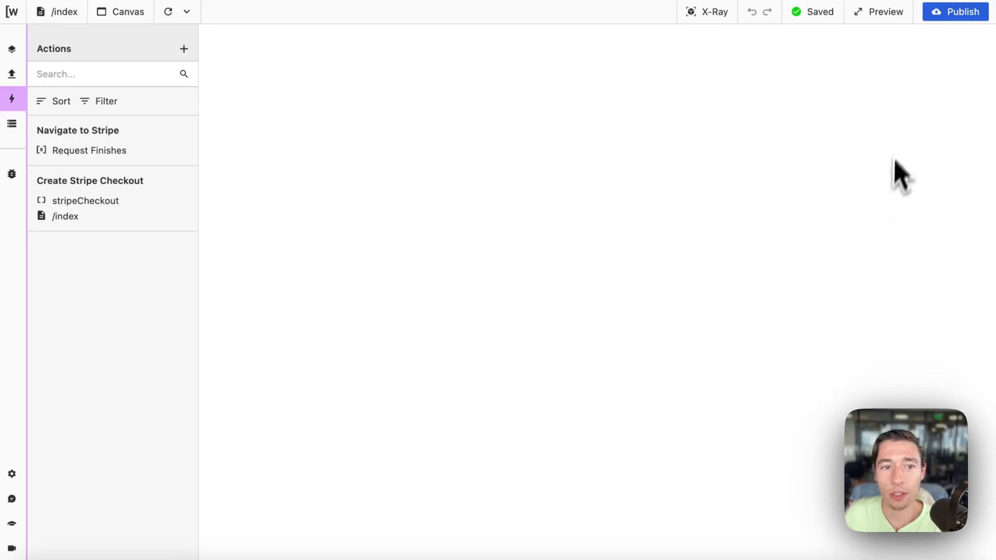
pyautogui.moveTo(19, 83)
pyautogui.click(32, 49)
pyautogui.press('Return')
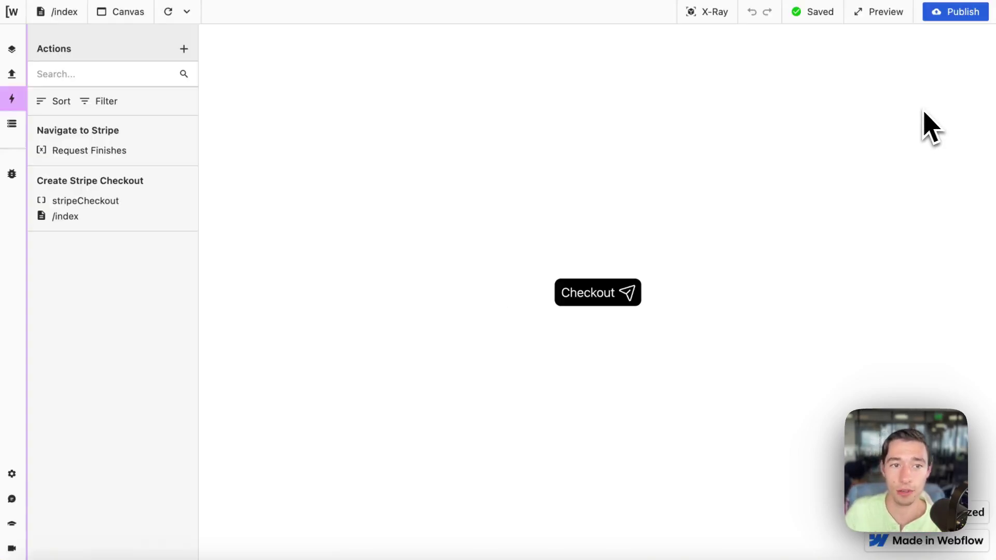
# - Open the create_session request's settings and scroll to its body
pyautogui.click(12, 124)
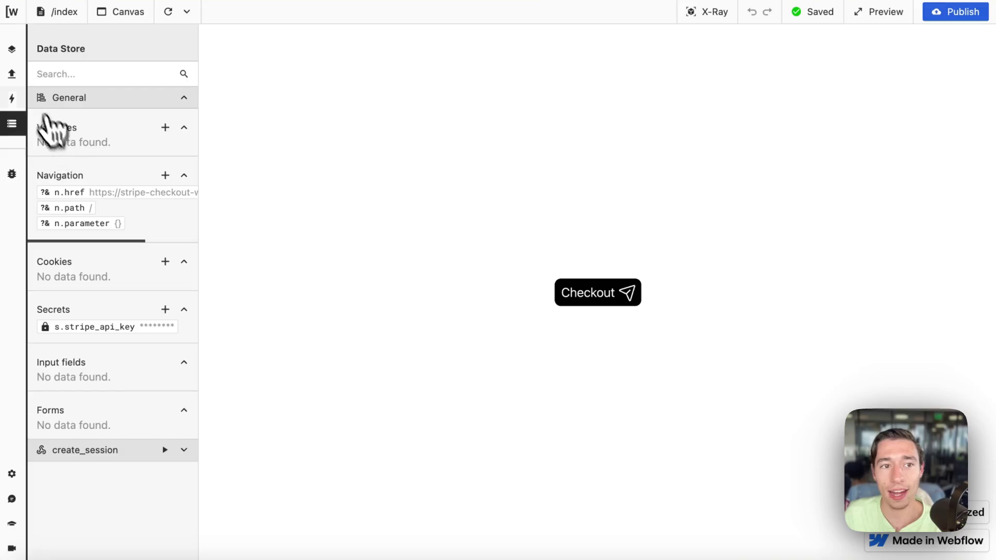
pyautogui.click(12, 74)
pyautogui.click(12, 99)
pyautogui.click(12, 74)
pyautogui.click(99, 133)
pyautogui.scroll(-10, 318, 322)
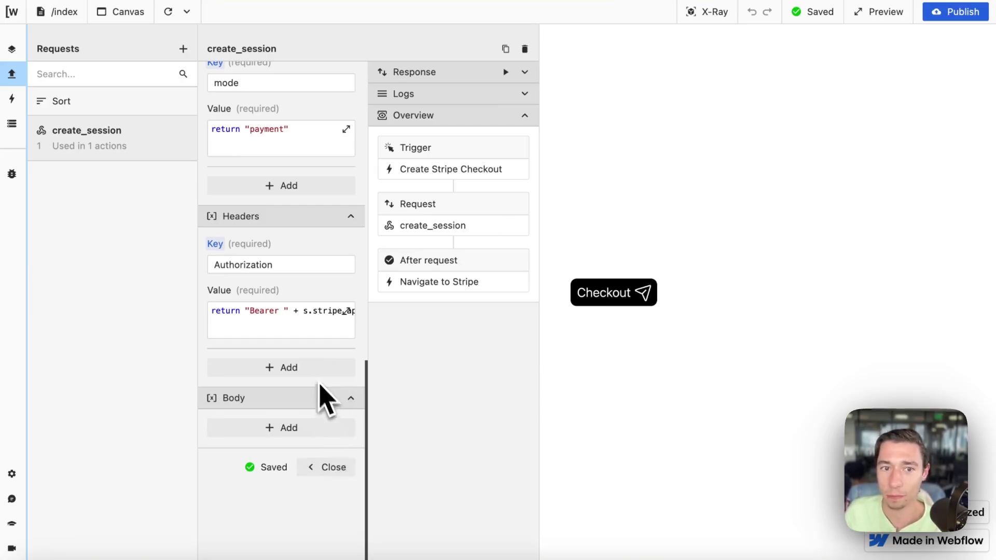
# - Add a client_reference_id parameter returning "123456789" to create_session and close the request
pyautogui.click(276, 188)
pyautogui.click(267, 204)
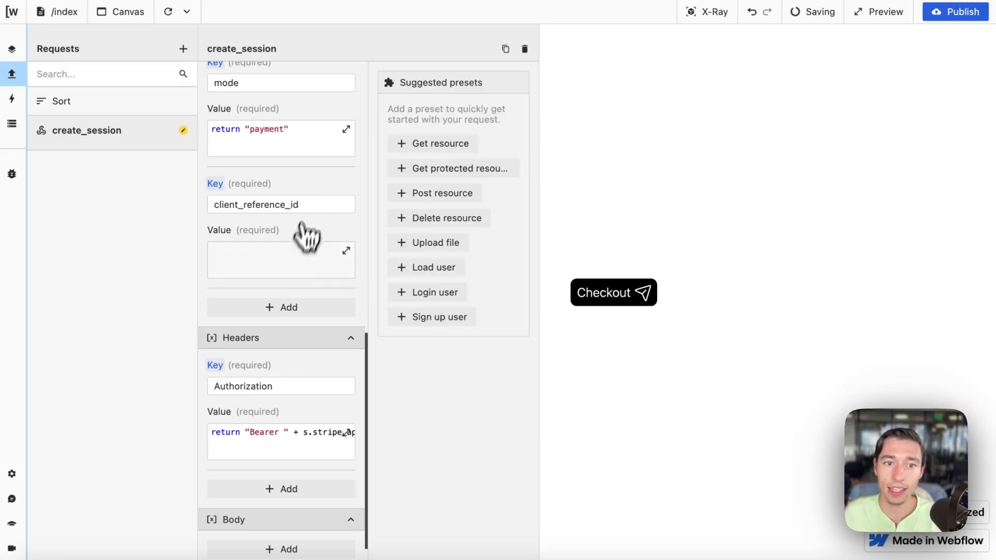
pyautogui.click(288, 265)
pyautogui.write('return "123456789')
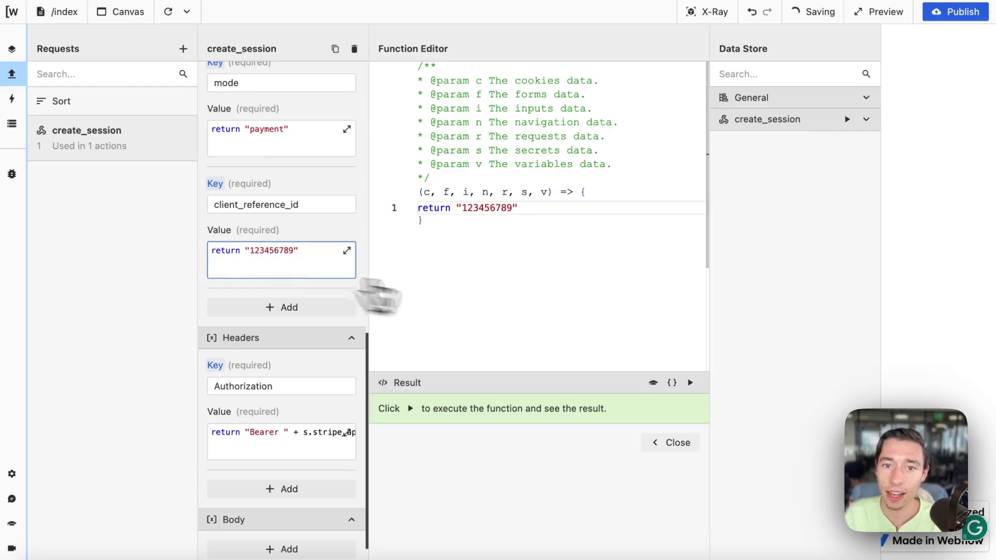
pyautogui.click(675, 442)
pyautogui.click(315, 204)
pyautogui.scroll(-2, 342, 343)
pyautogui.click(334, 467)
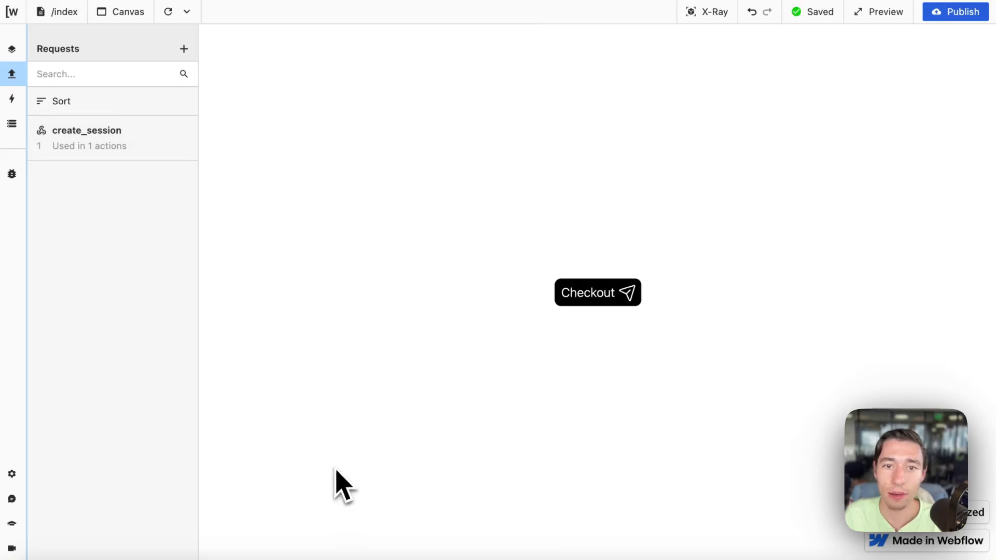
# - Publish and open the live site full screen
pyautogui.click(954, 11)
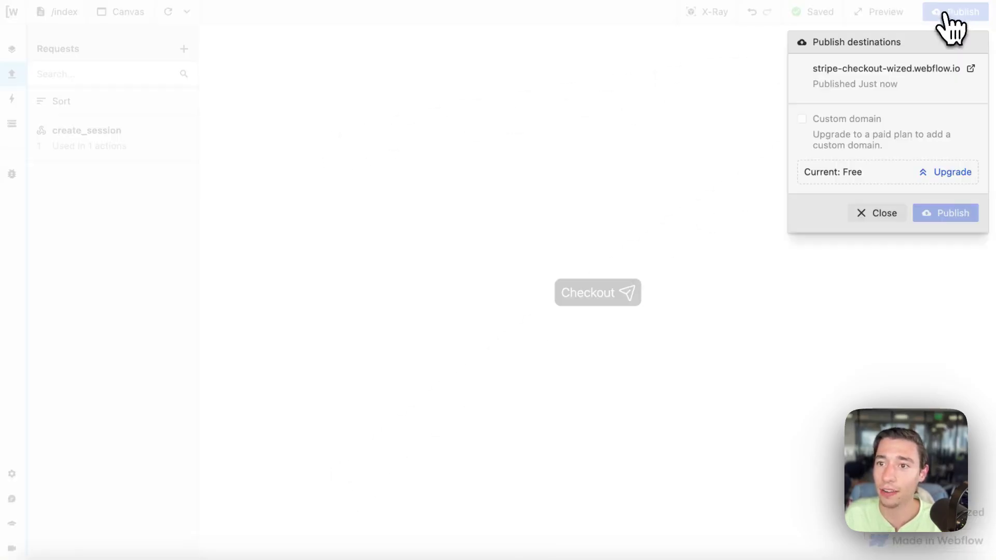
pyautogui.click(964, 72)
pyautogui.click(926, 49)
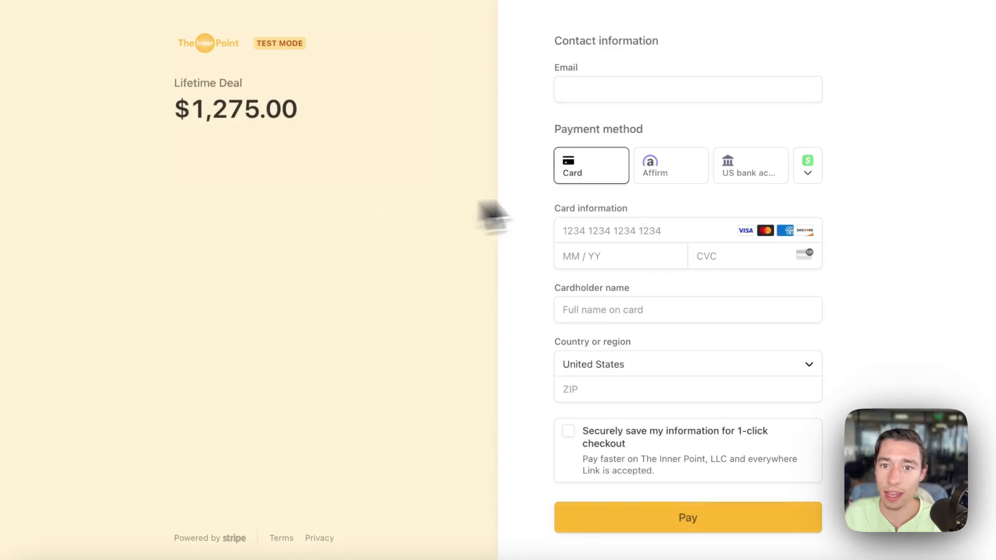
# - Fill in the contact email, test card details and ZIP 42424, then pay $1,275.00
pyautogui.click(605, 88)
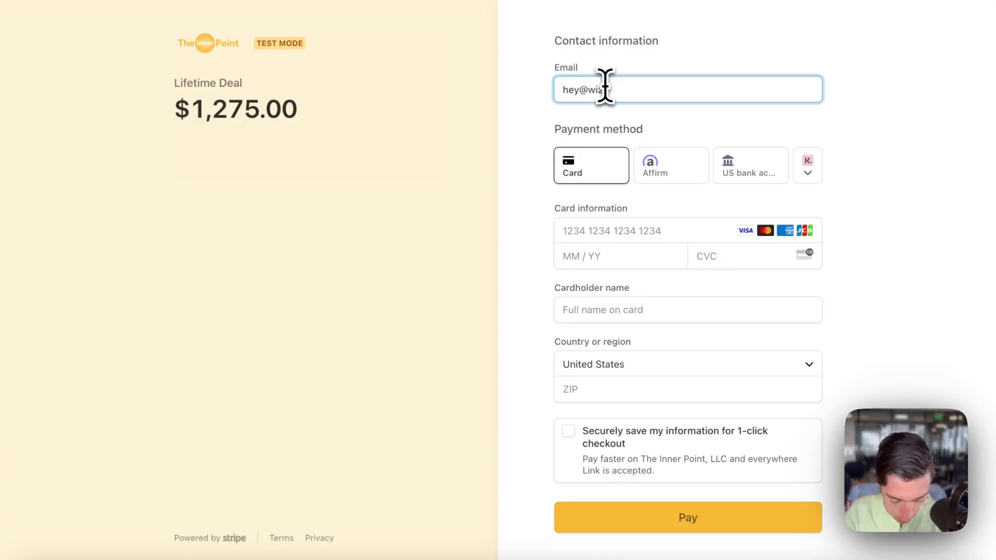
pyautogui.write('eddev.com')
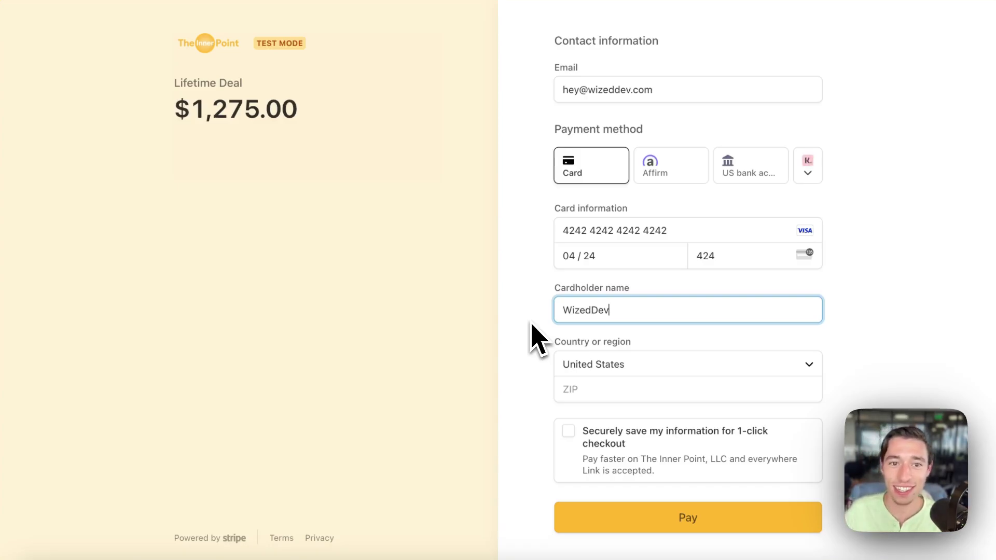
pyautogui.click(833, 312)
pyautogui.moveTo(691, 228); pyautogui.dragTo(553, 227)
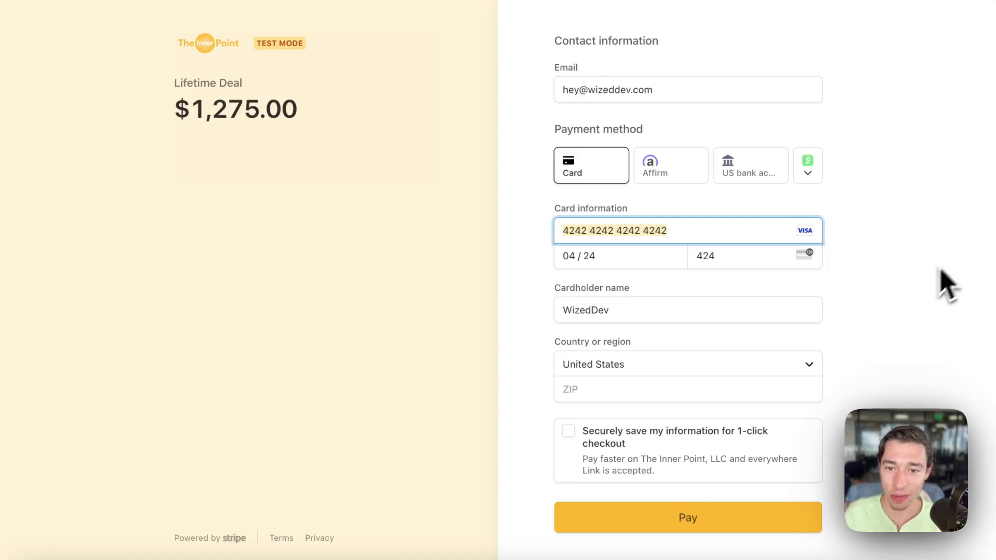
pyautogui.click(591, 395)
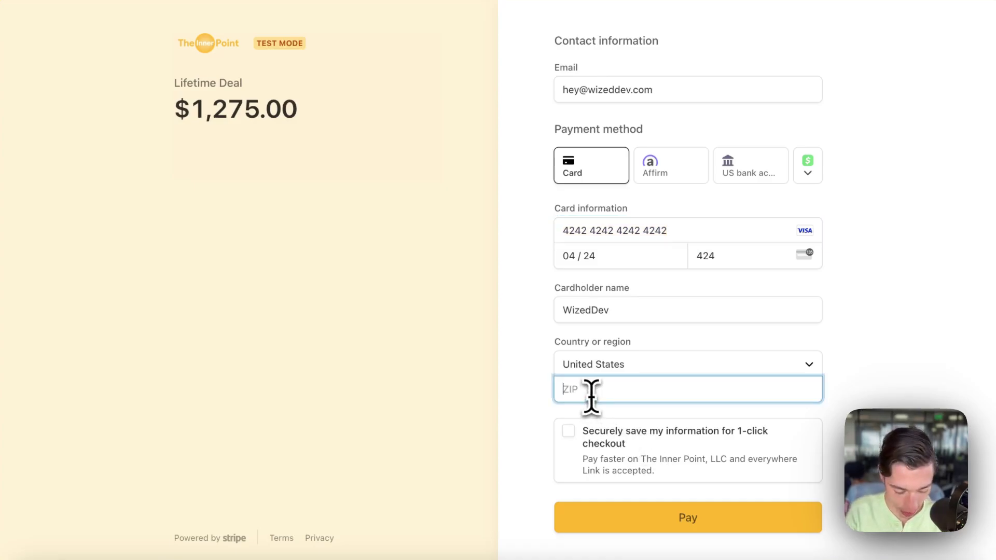
pyautogui.write('42424')
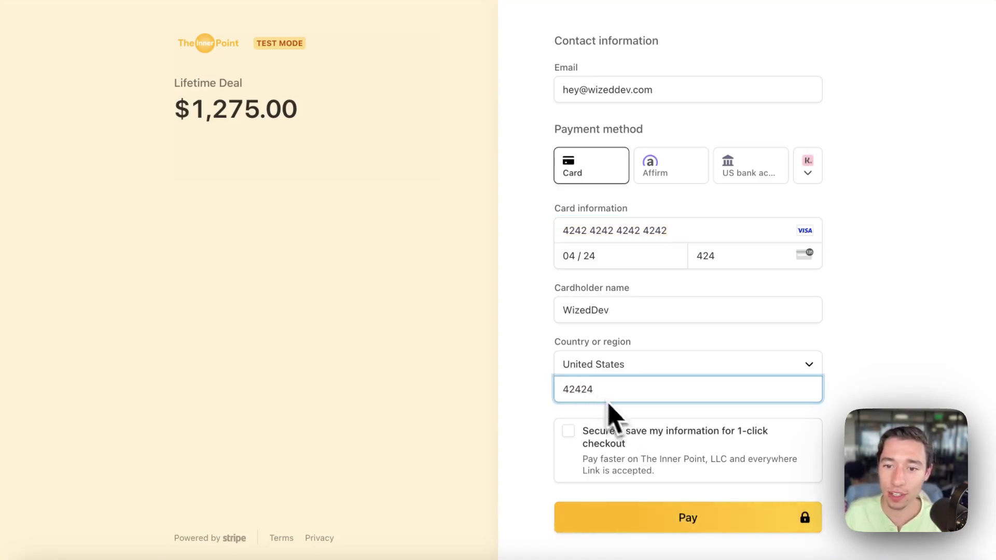
pyautogui.click(648, 528)
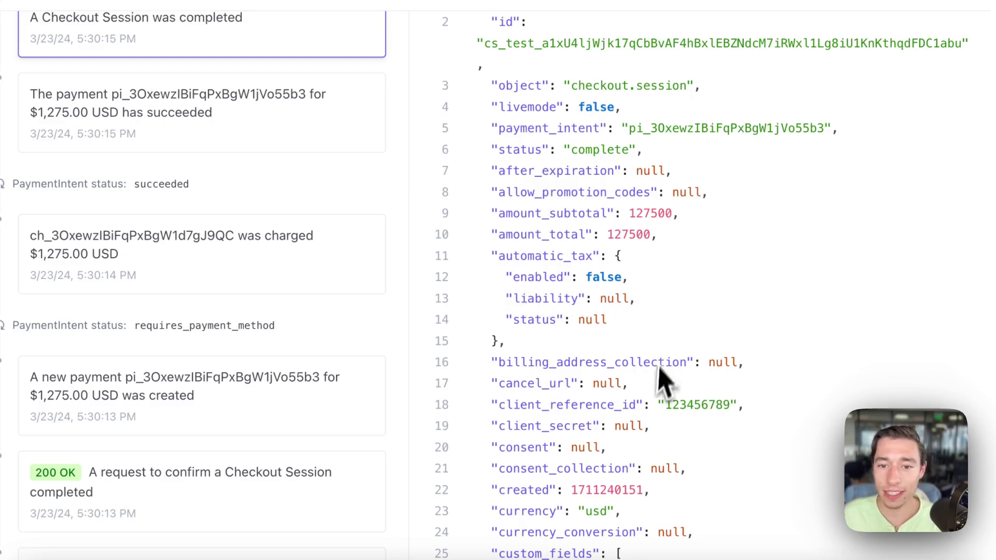
# - Highlight client_reference_id and its "123456789" value in the completed session's JSON
pyautogui.moveTo(499, 406); pyautogui.dragTo(637, 405)
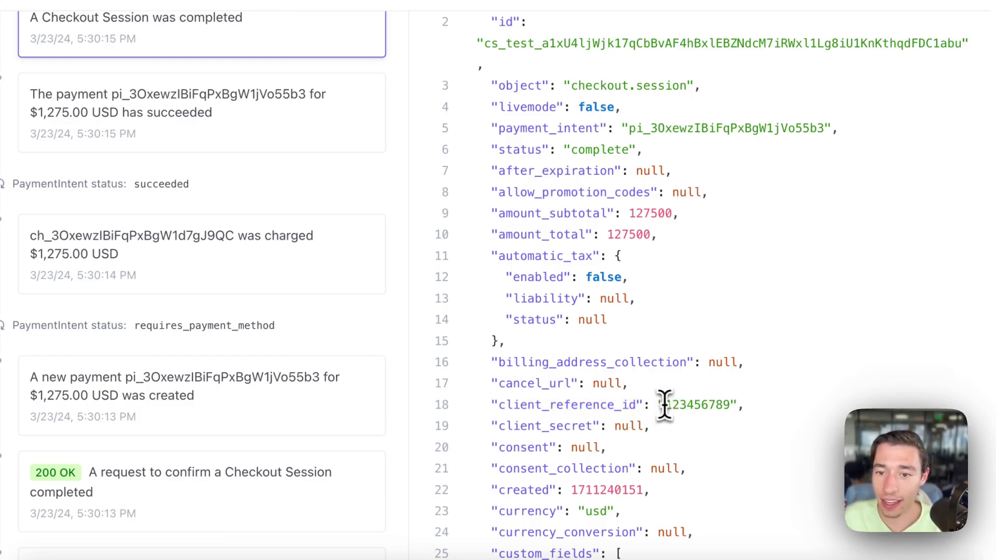
pyautogui.moveTo(664, 404); pyautogui.dragTo(722, 406)
# - Return to the Wized project, dismiss the publishing options, and reopen the create_session request
pyautogui.moveTo(40, 100)
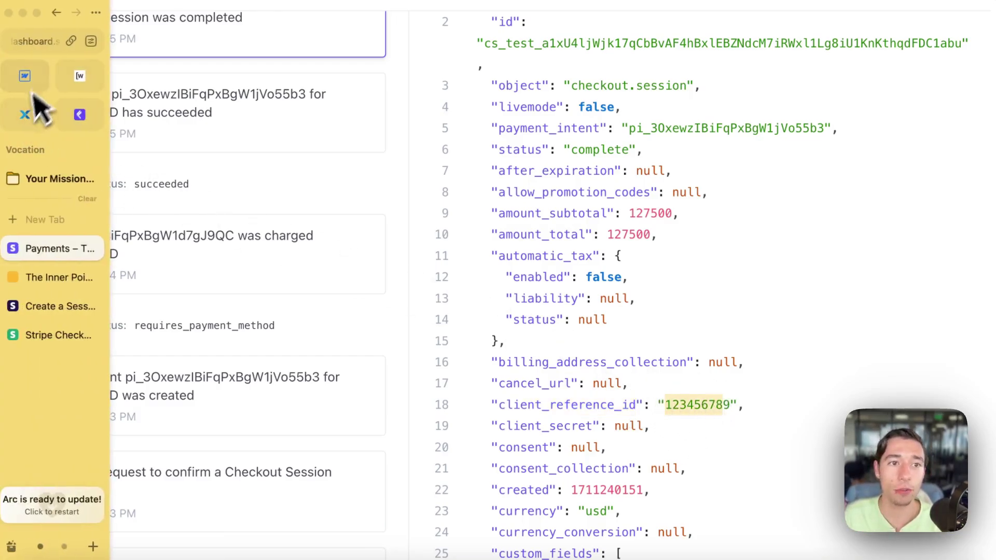
pyautogui.click(85, 82)
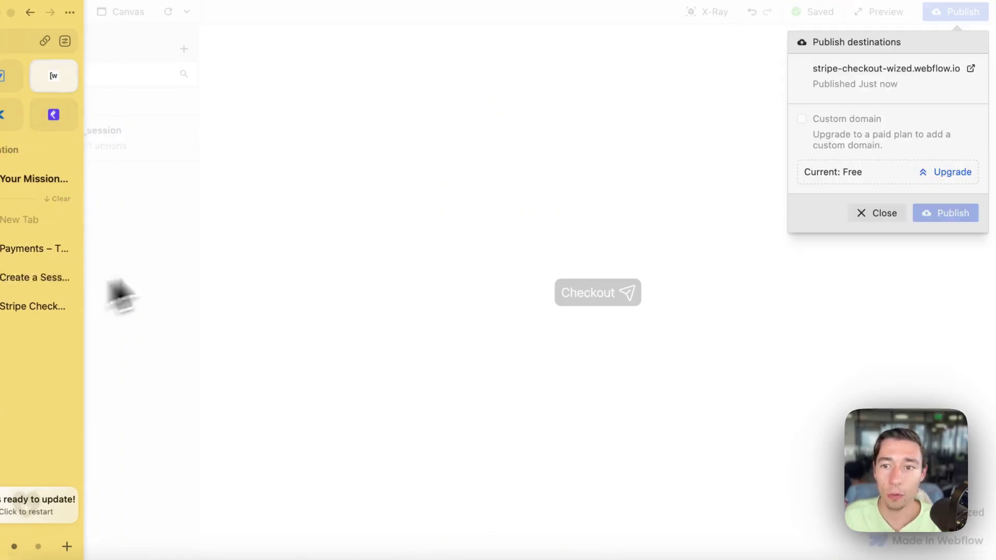
pyautogui.click(877, 239)
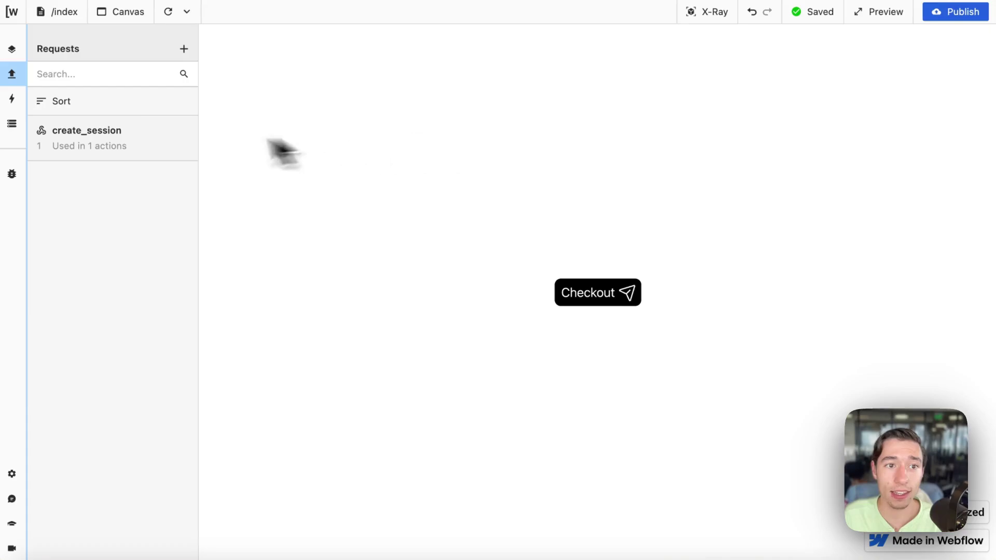
pyautogui.click(86, 137)
# - Confirm client_reference_id returns "123456789", then go back to the Stripe payments dashboard
pyautogui.scroll(-10, 265, 296)
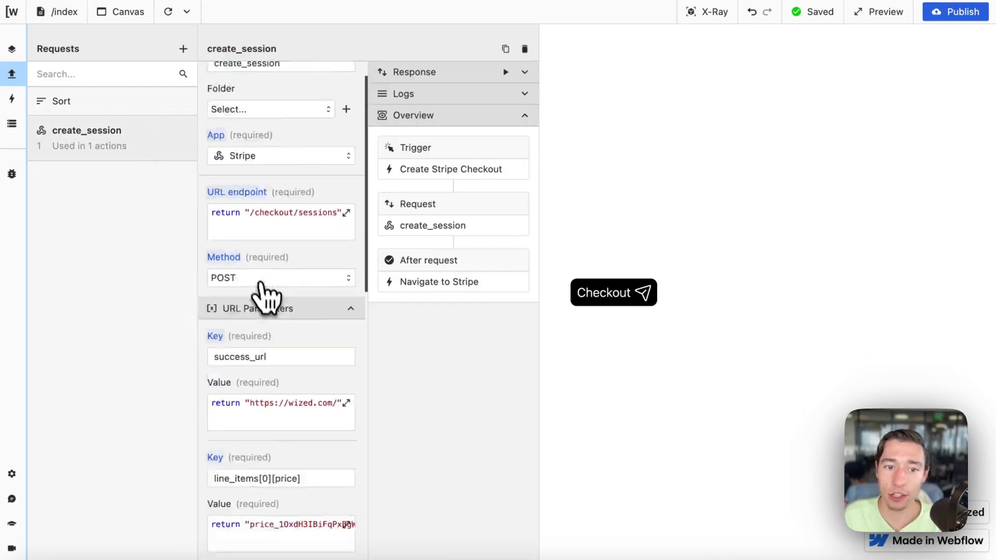
pyautogui.scroll(-5, 278, 347)
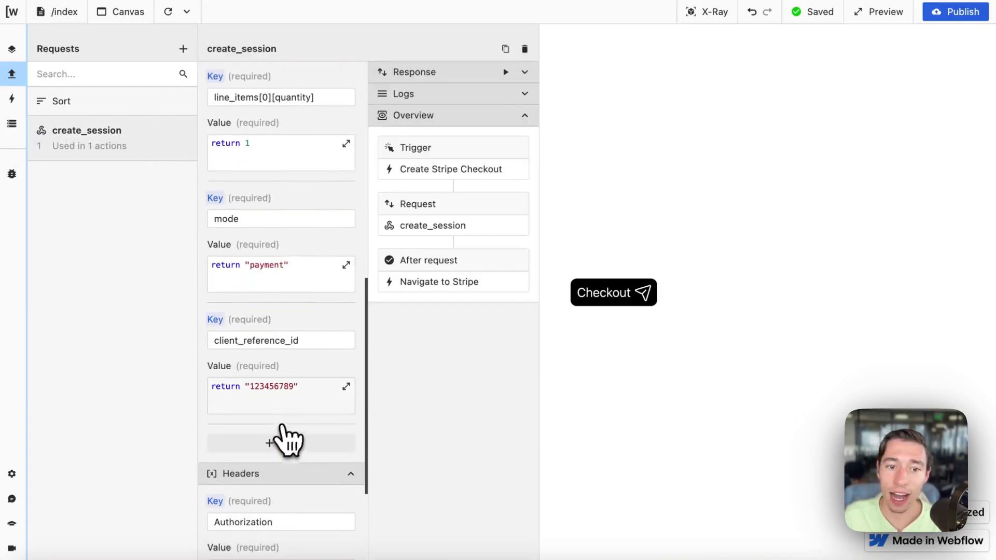
pyautogui.click(283, 407)
pyautogui.moveTo(452, 207); pyautogui.dragTo(597, 209)
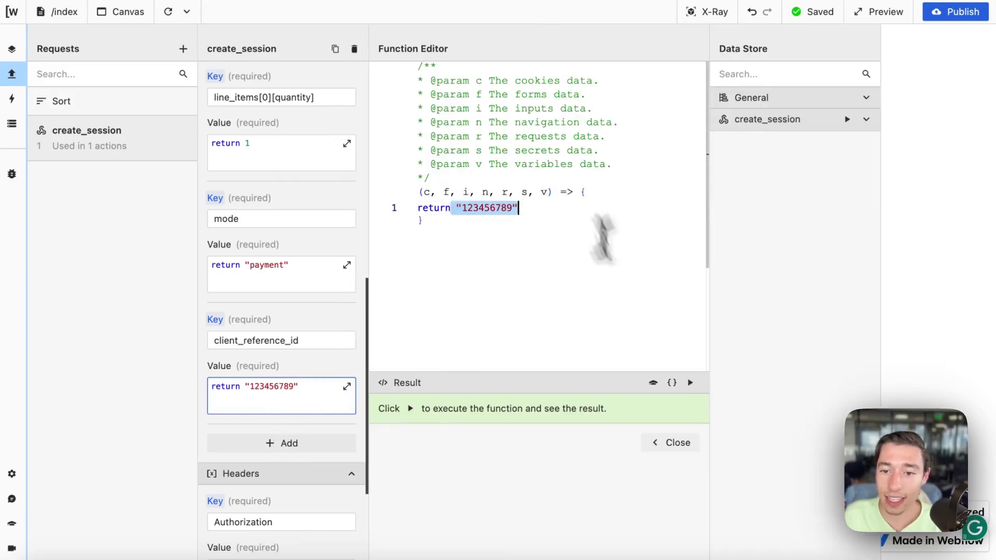
pyautogui.click(677, 445)
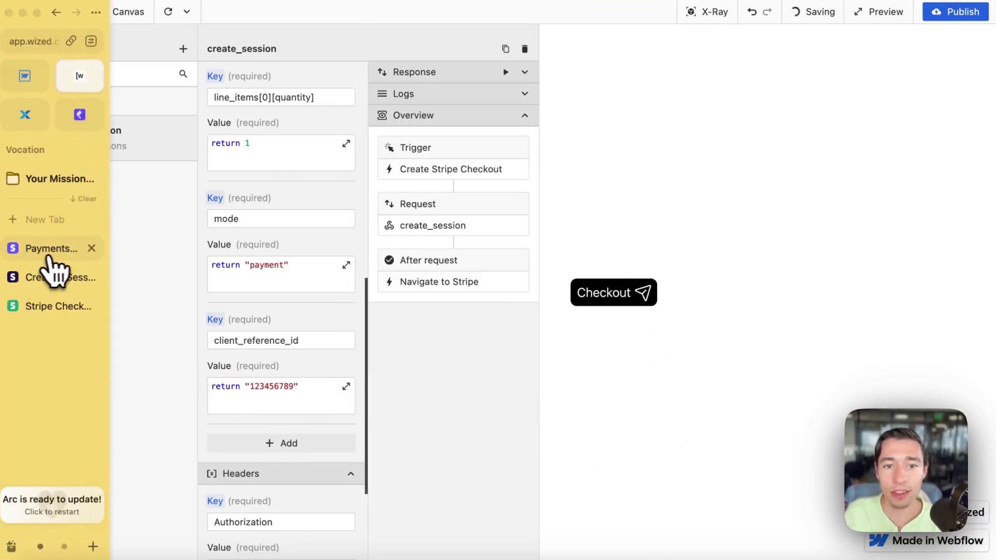
pyautogui.moveTo(49, 289)
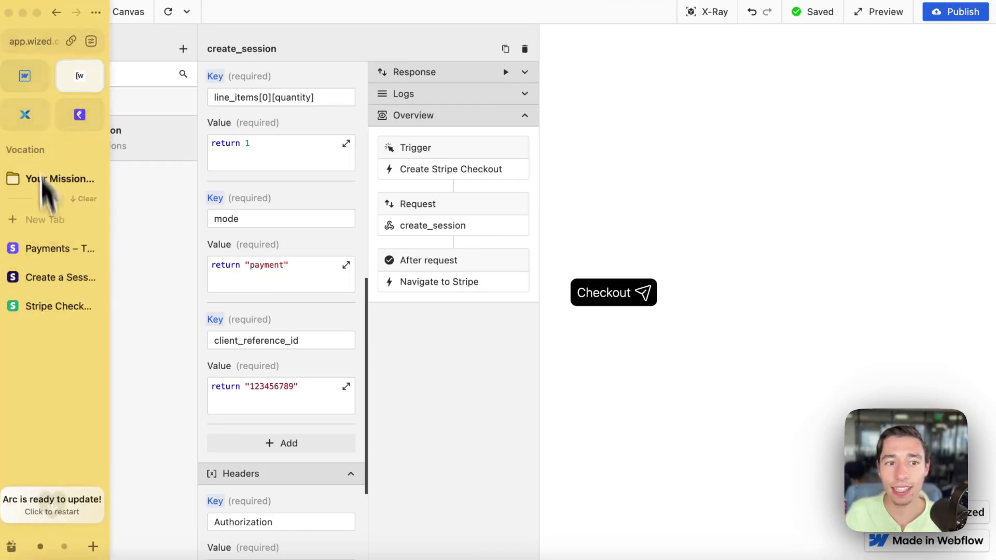
pyautogui.click(45, 258)
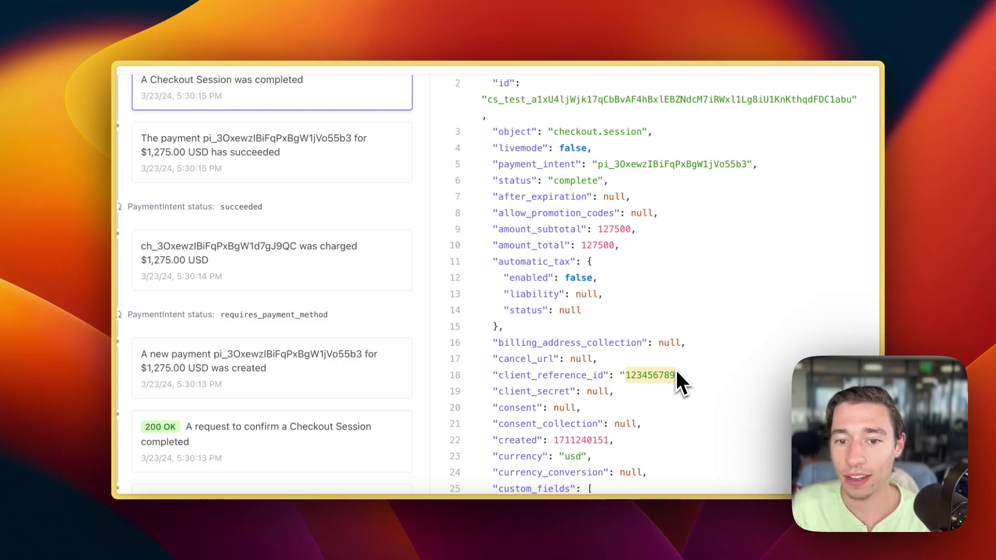
# - Go back to the Wized project and close the create_session request settings
pyautogui.moveTo(119, 298)
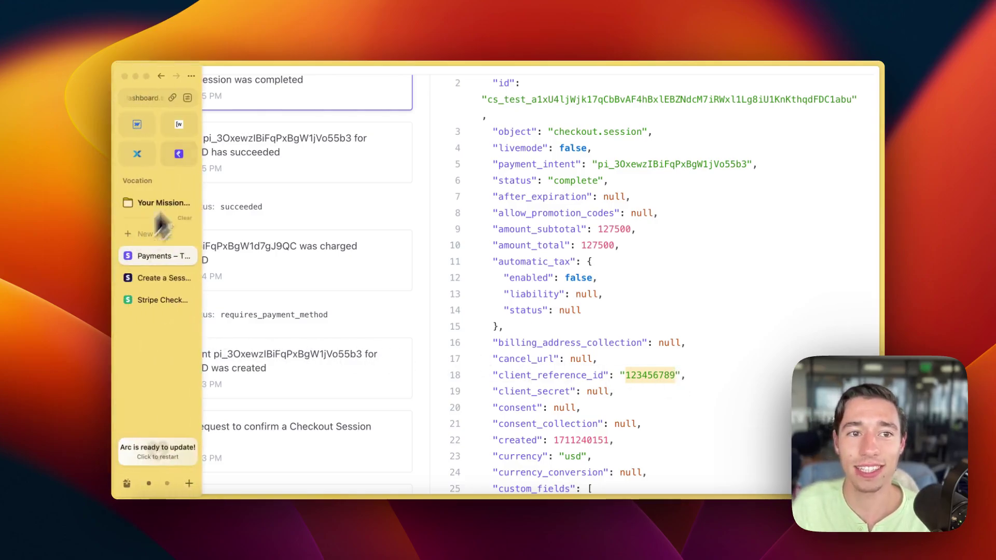
pyautogui.click(189, 126)
pyautogui.scroll(-5, 321, 296)
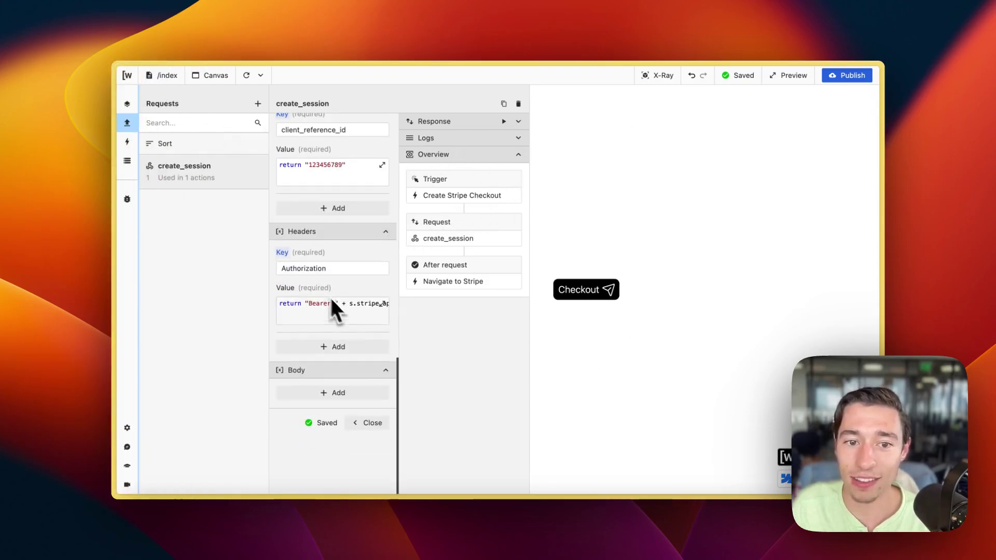
pyautogui.click(376, 420)
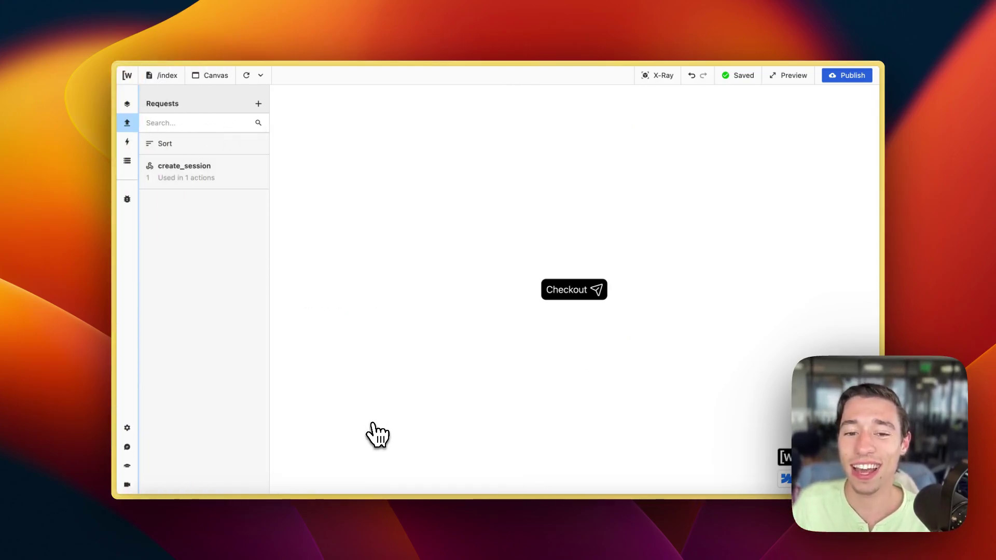